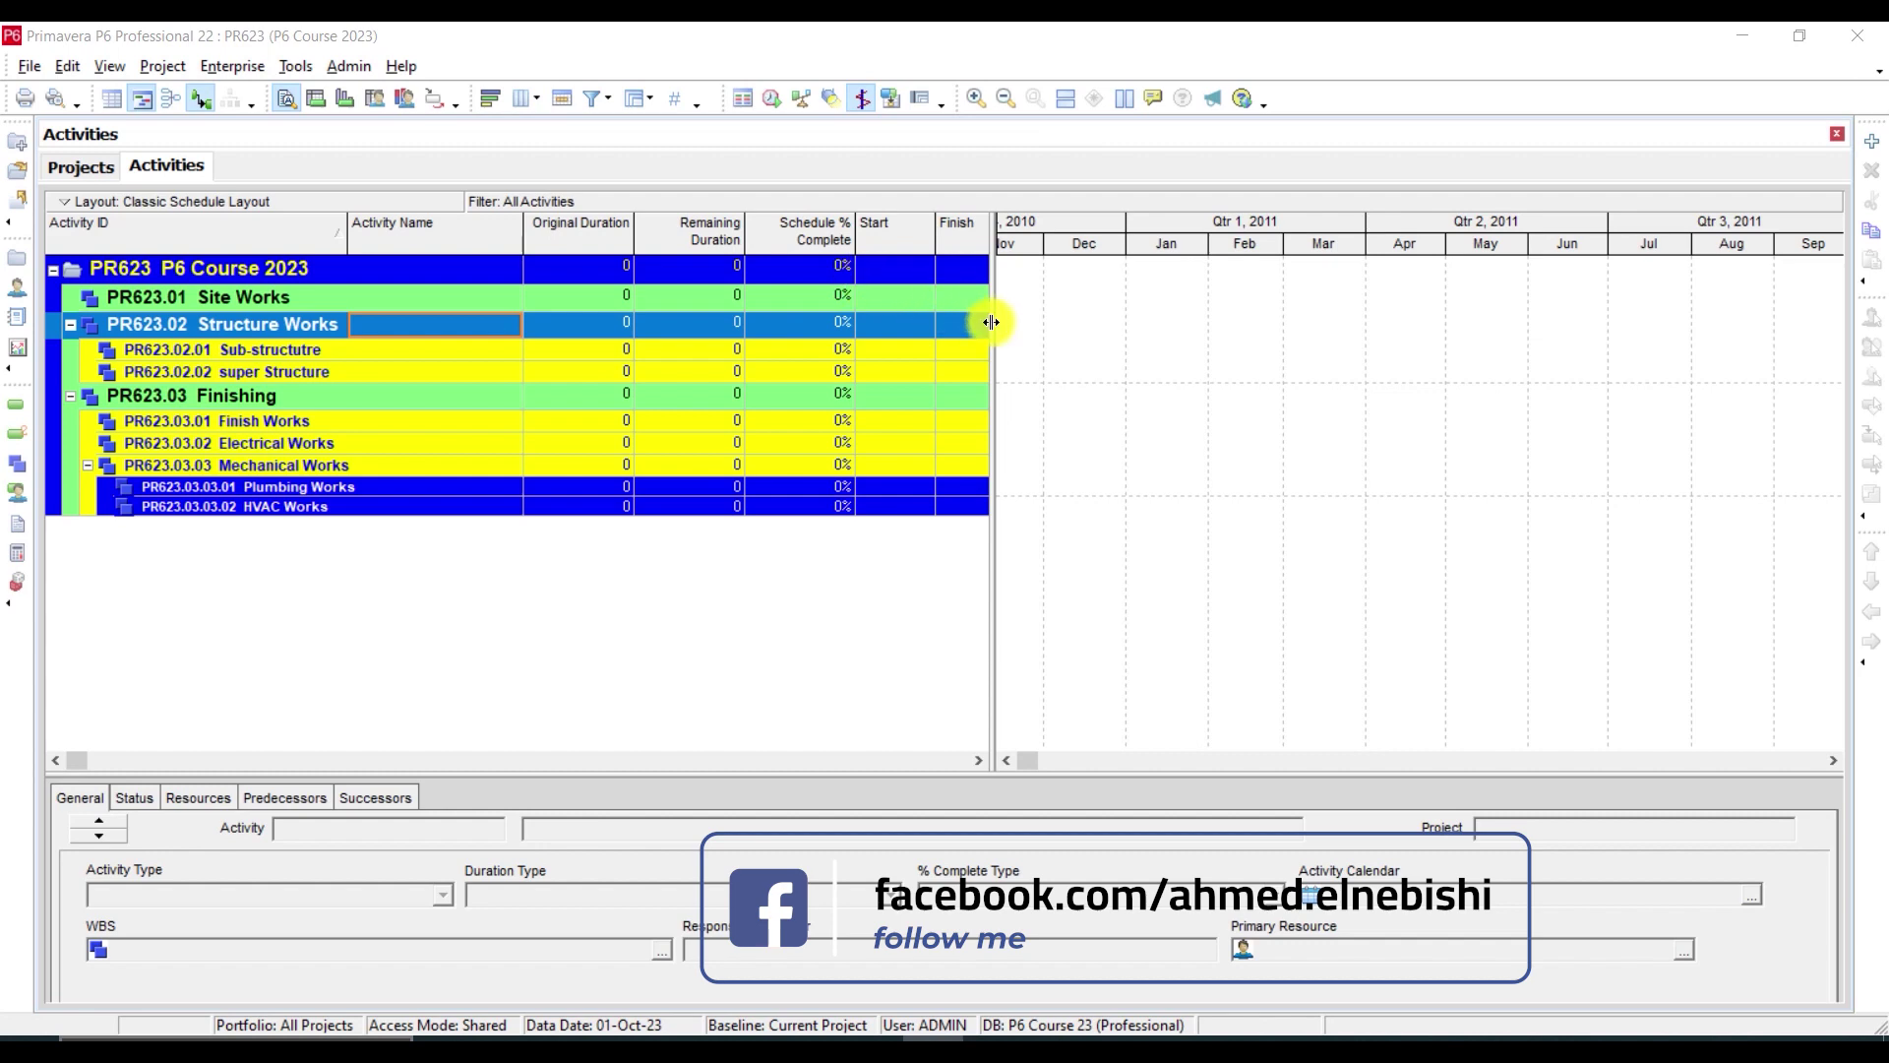
# Widen the activity table area and remove the Schedule % Complete and Remaining Duration columns from it
pyautogui.moveTo(991, 322); pyautogui.dragTo(1202, 325)
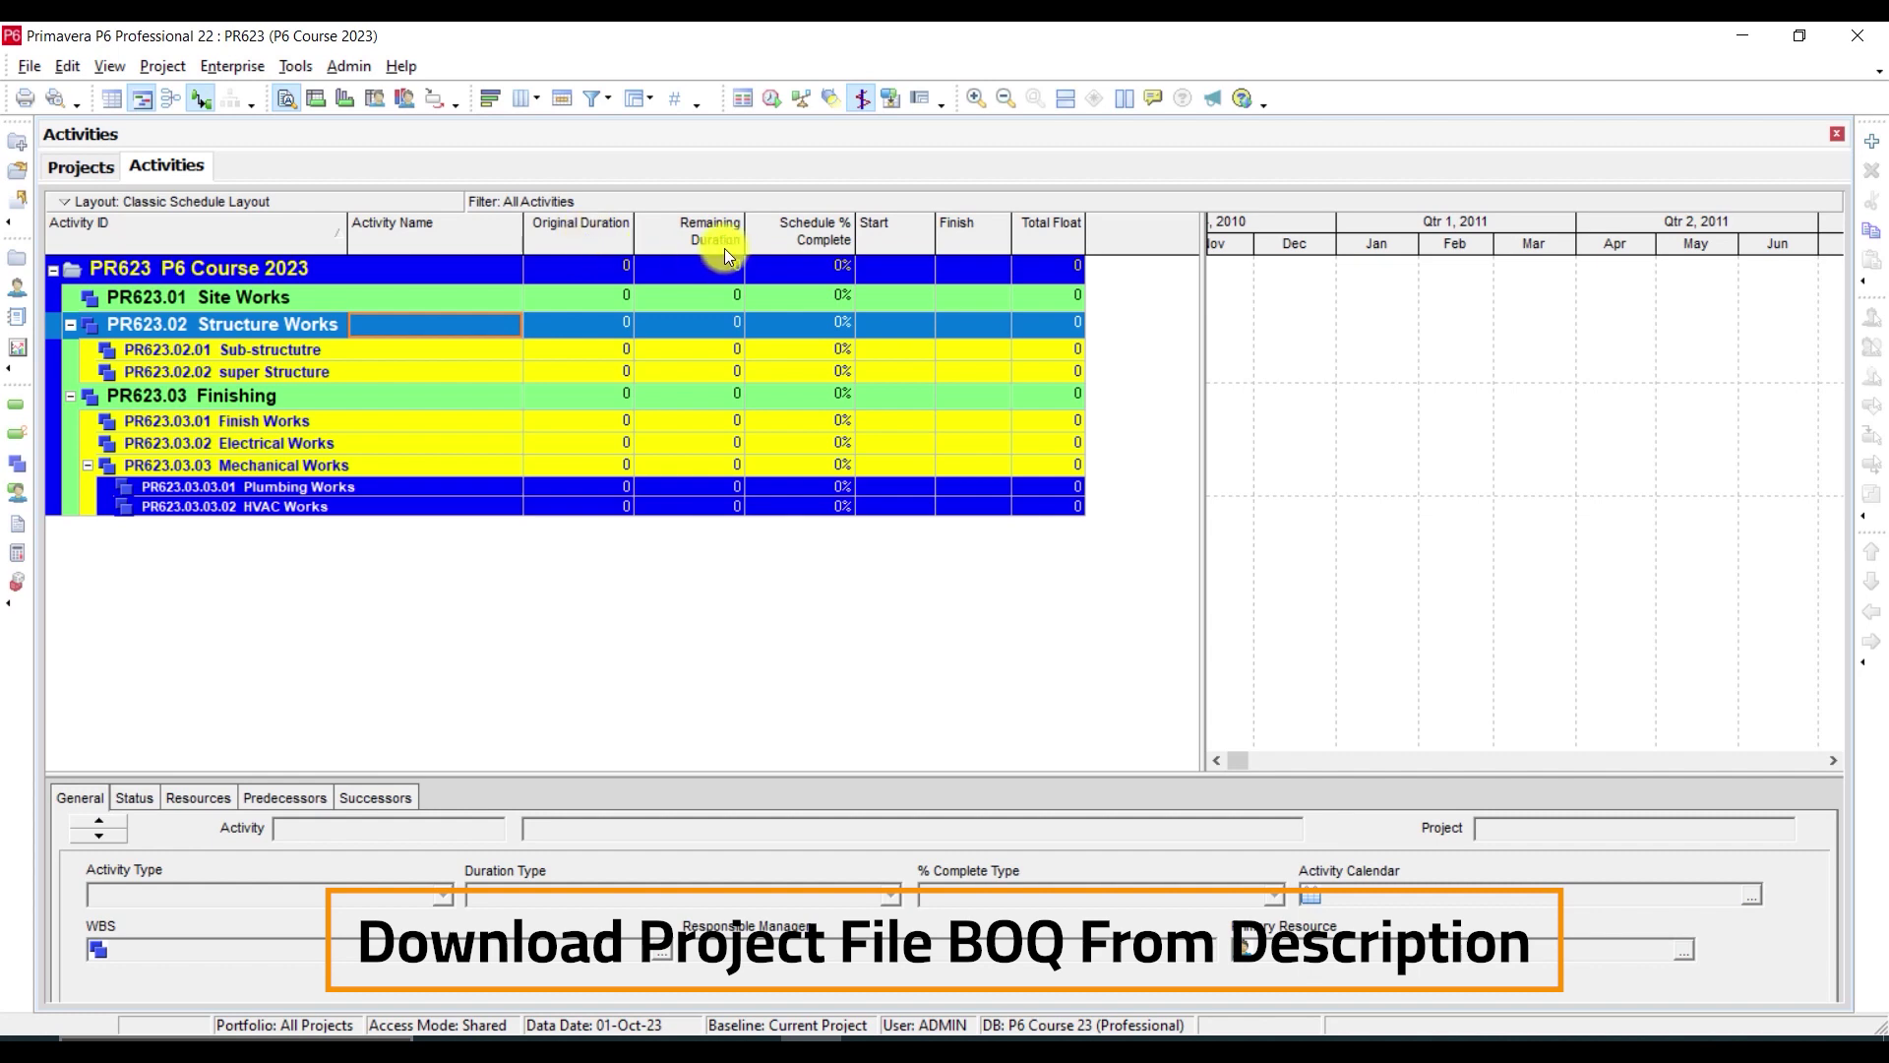
pyautogui.rightClick(671, 241)
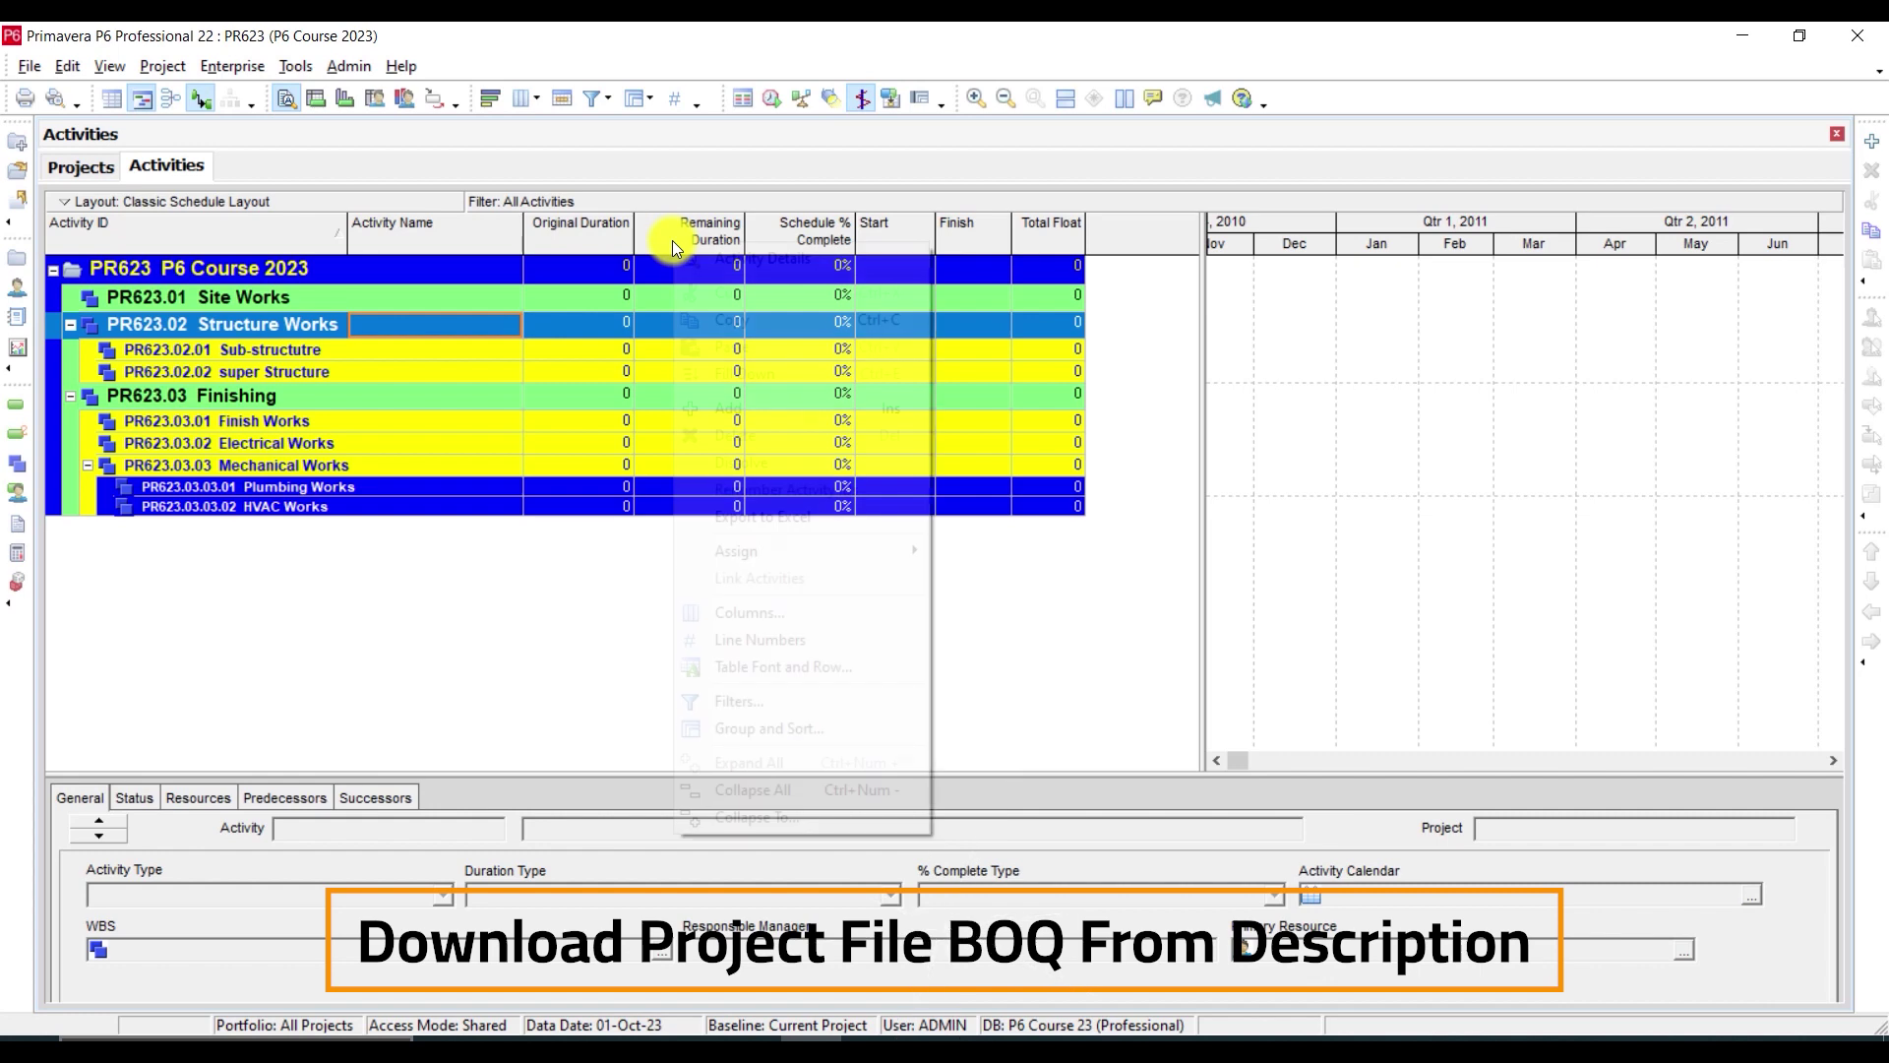
pyautogui.click(782, 611)
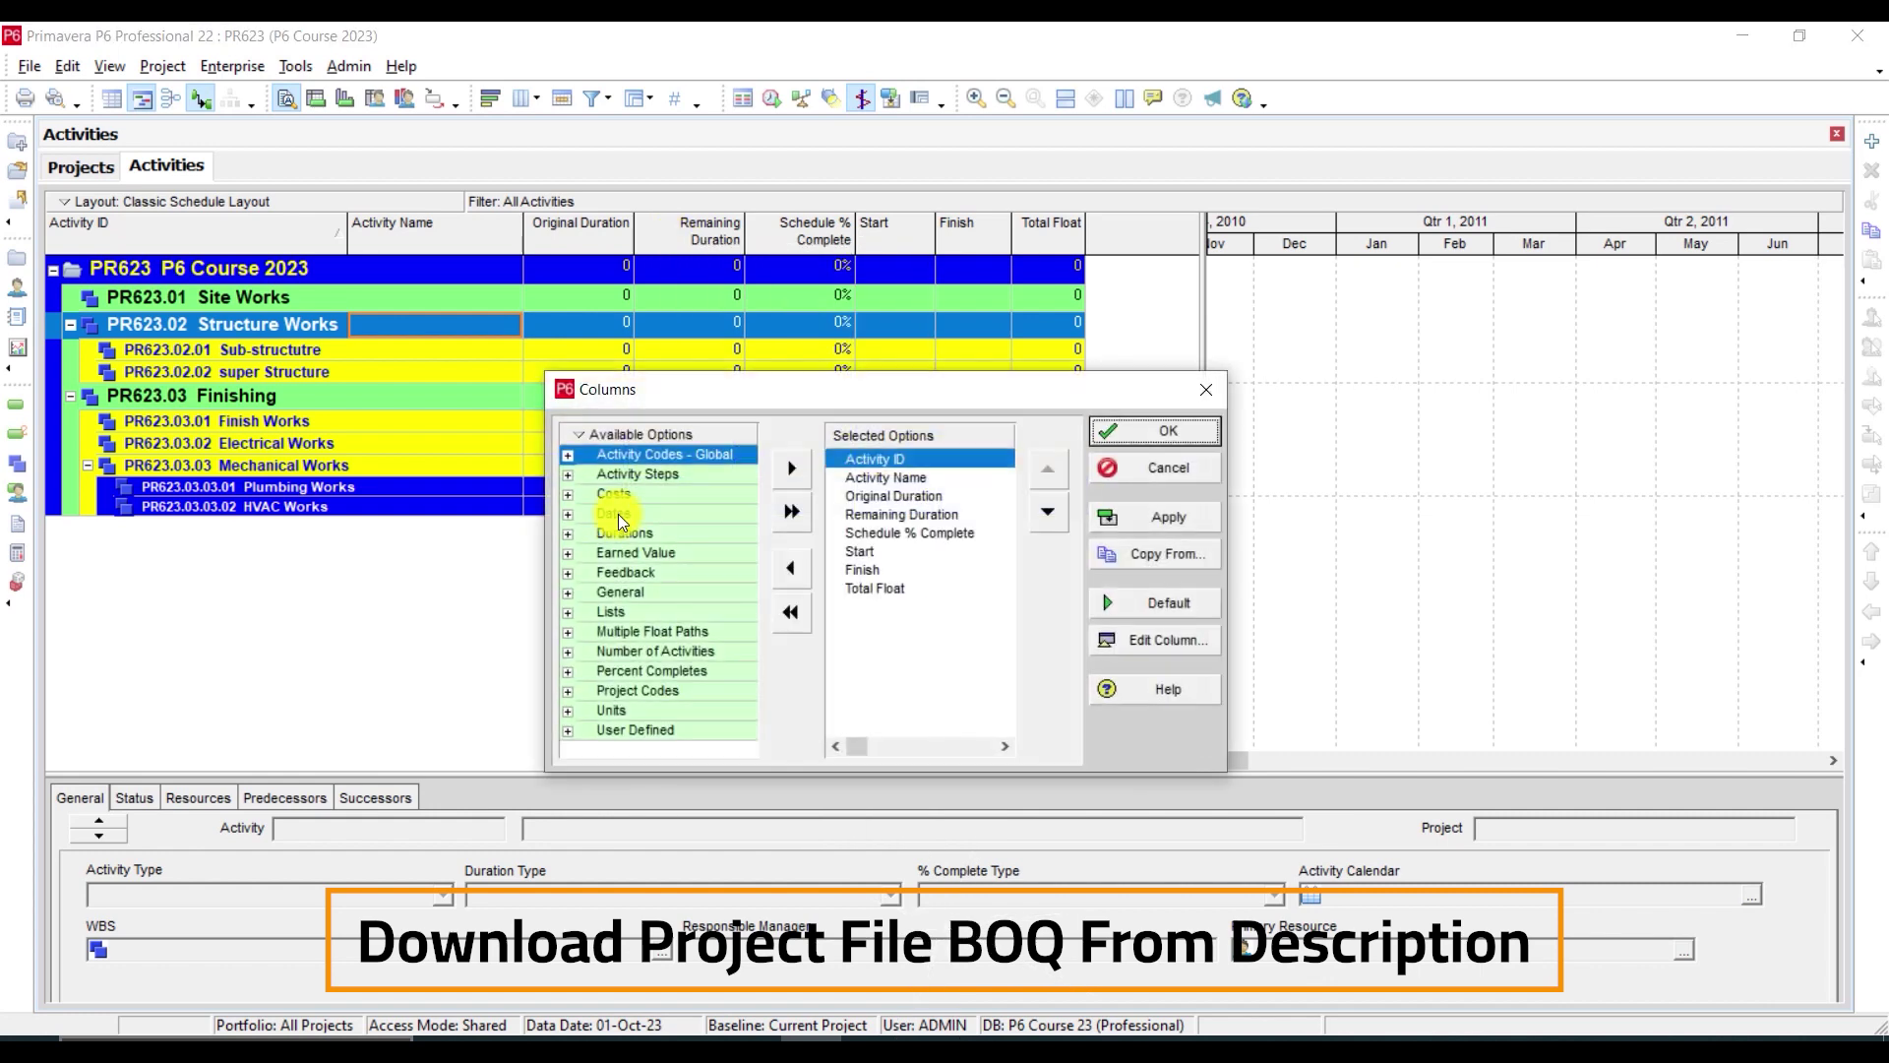
pyautogui.doubleClick(884, 530)
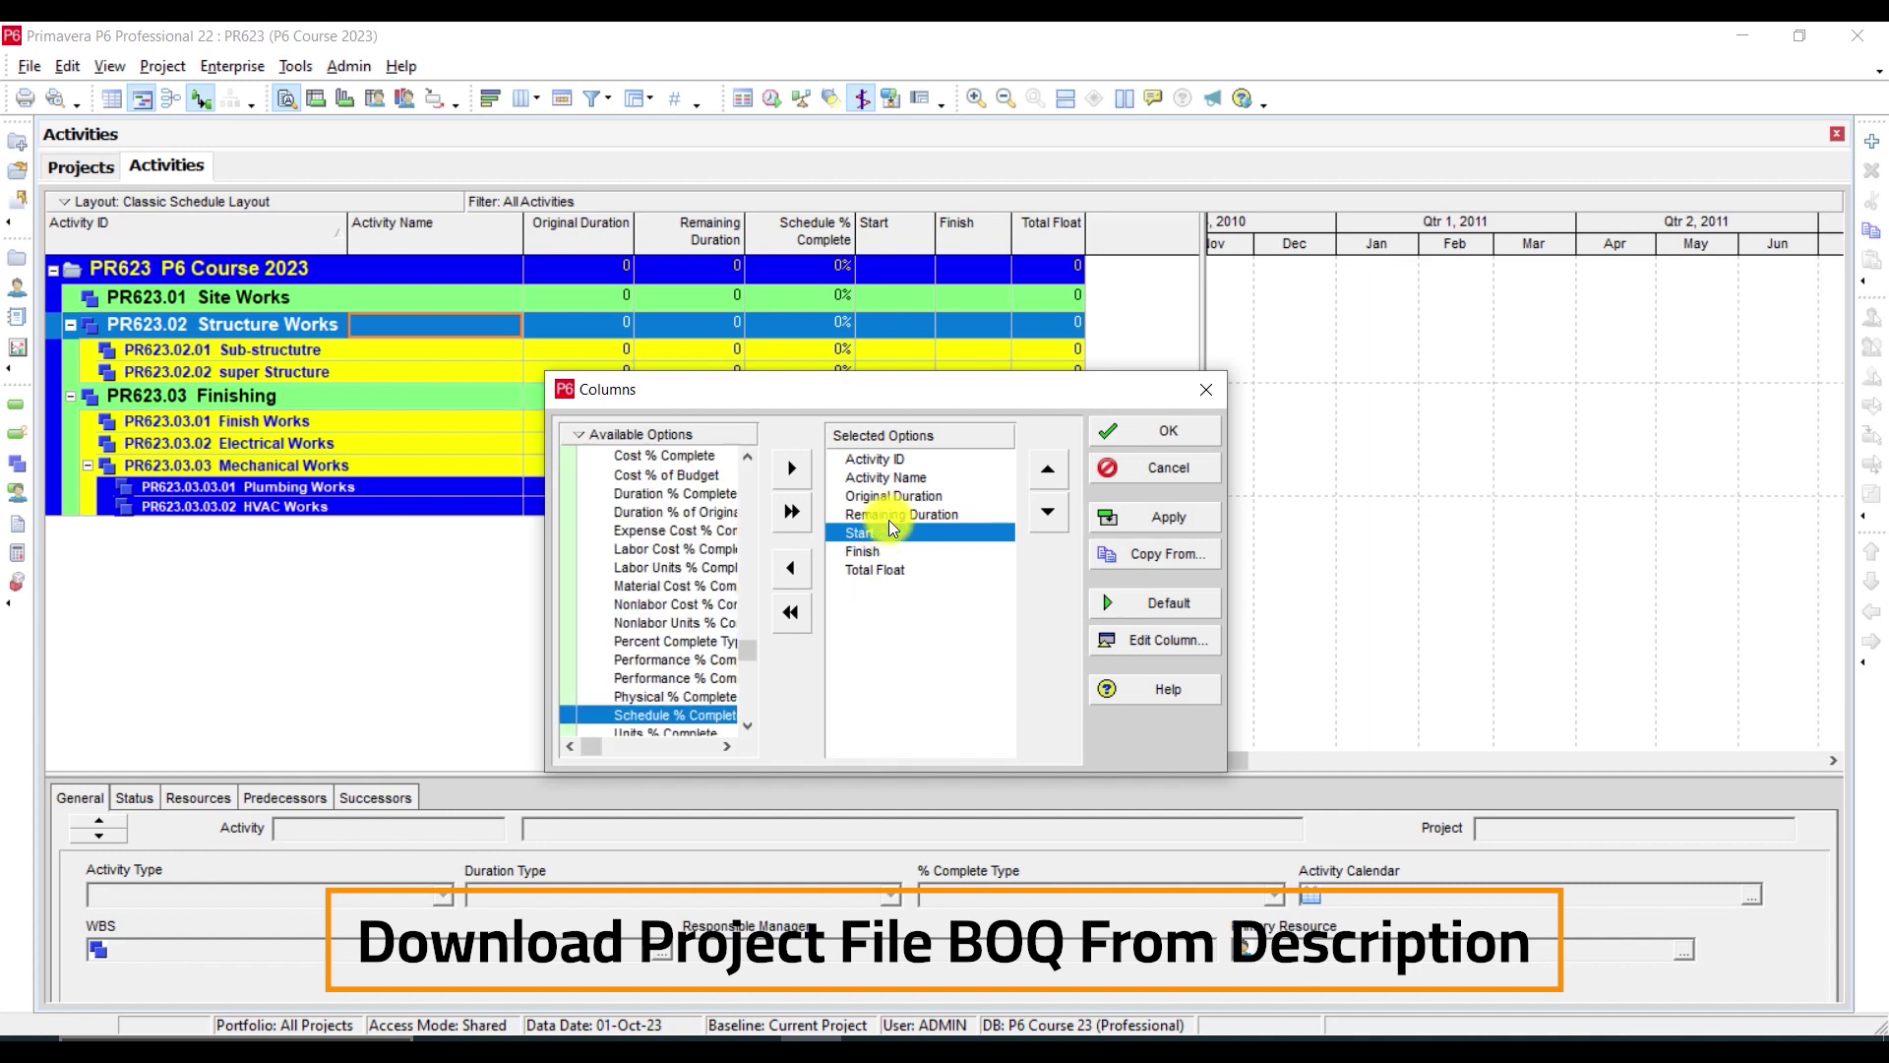
pyautogui.click(891, 516)
pyautogui.doubleClick(892, 518)
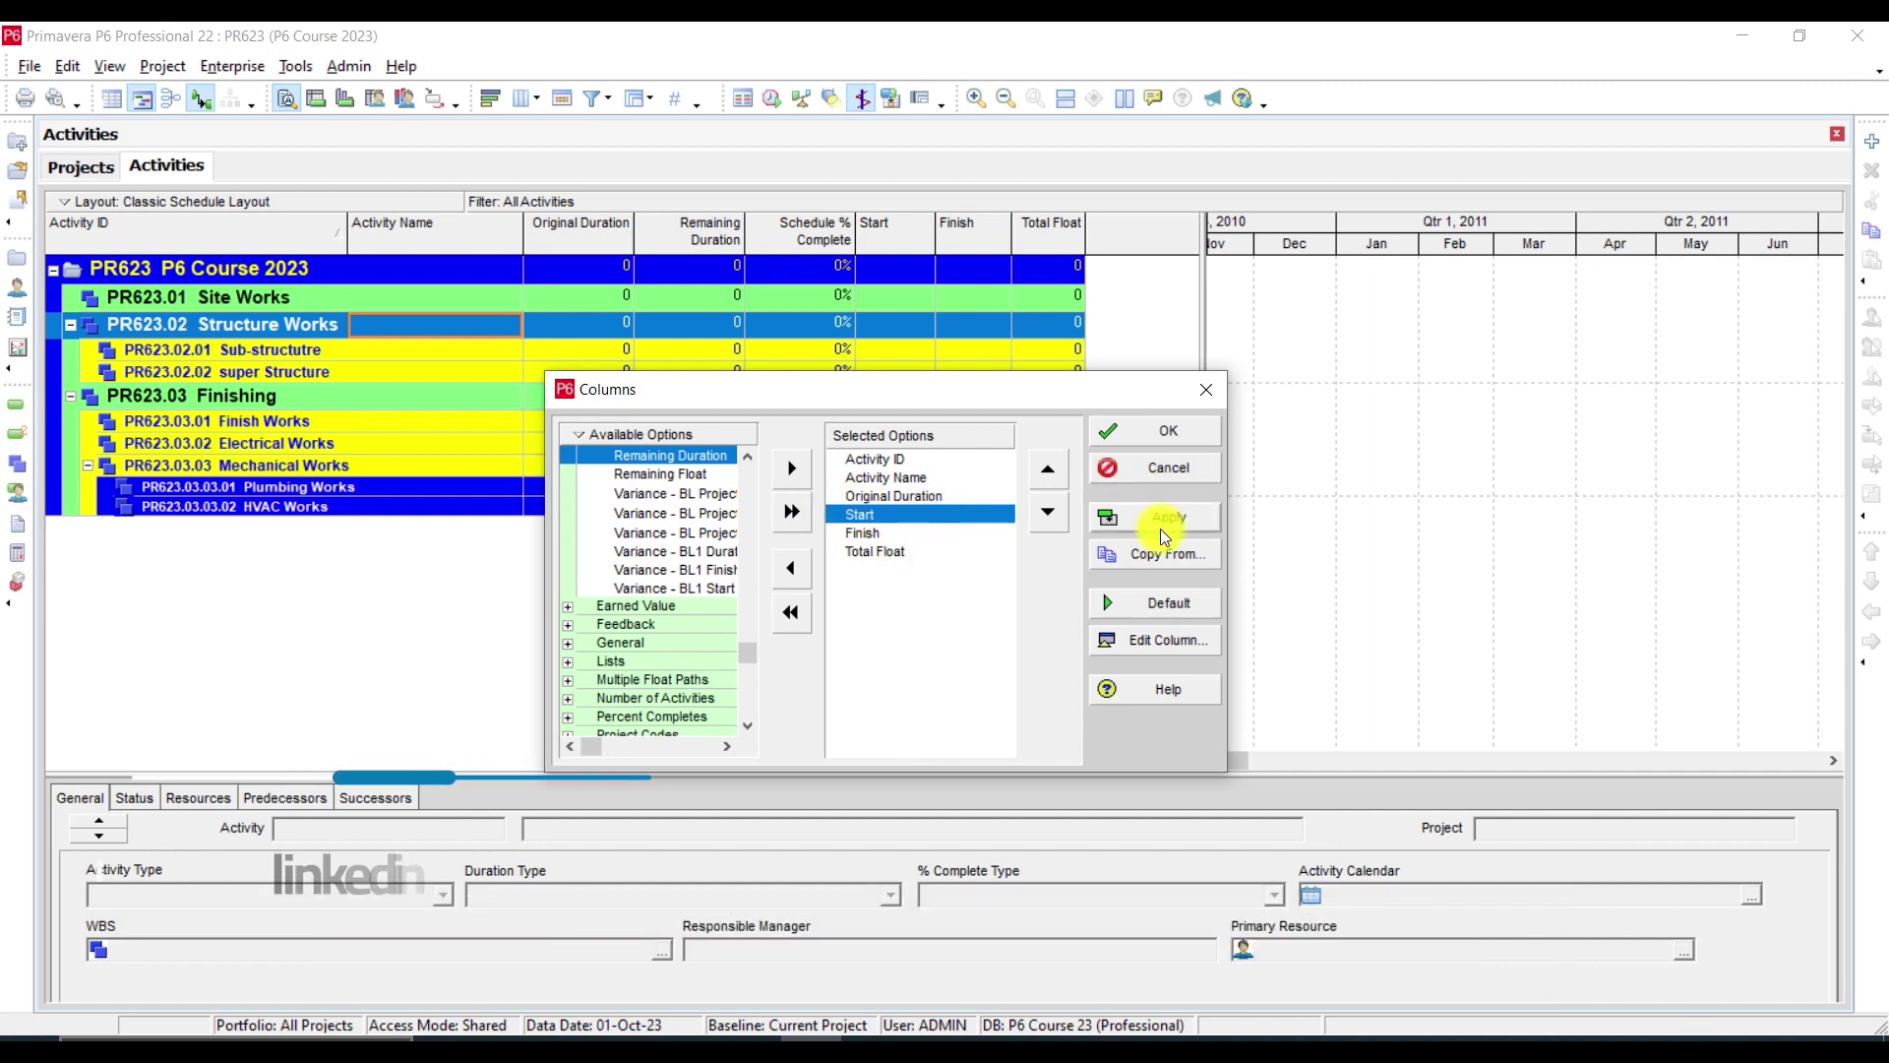
pyautogui.click(1144, 433)
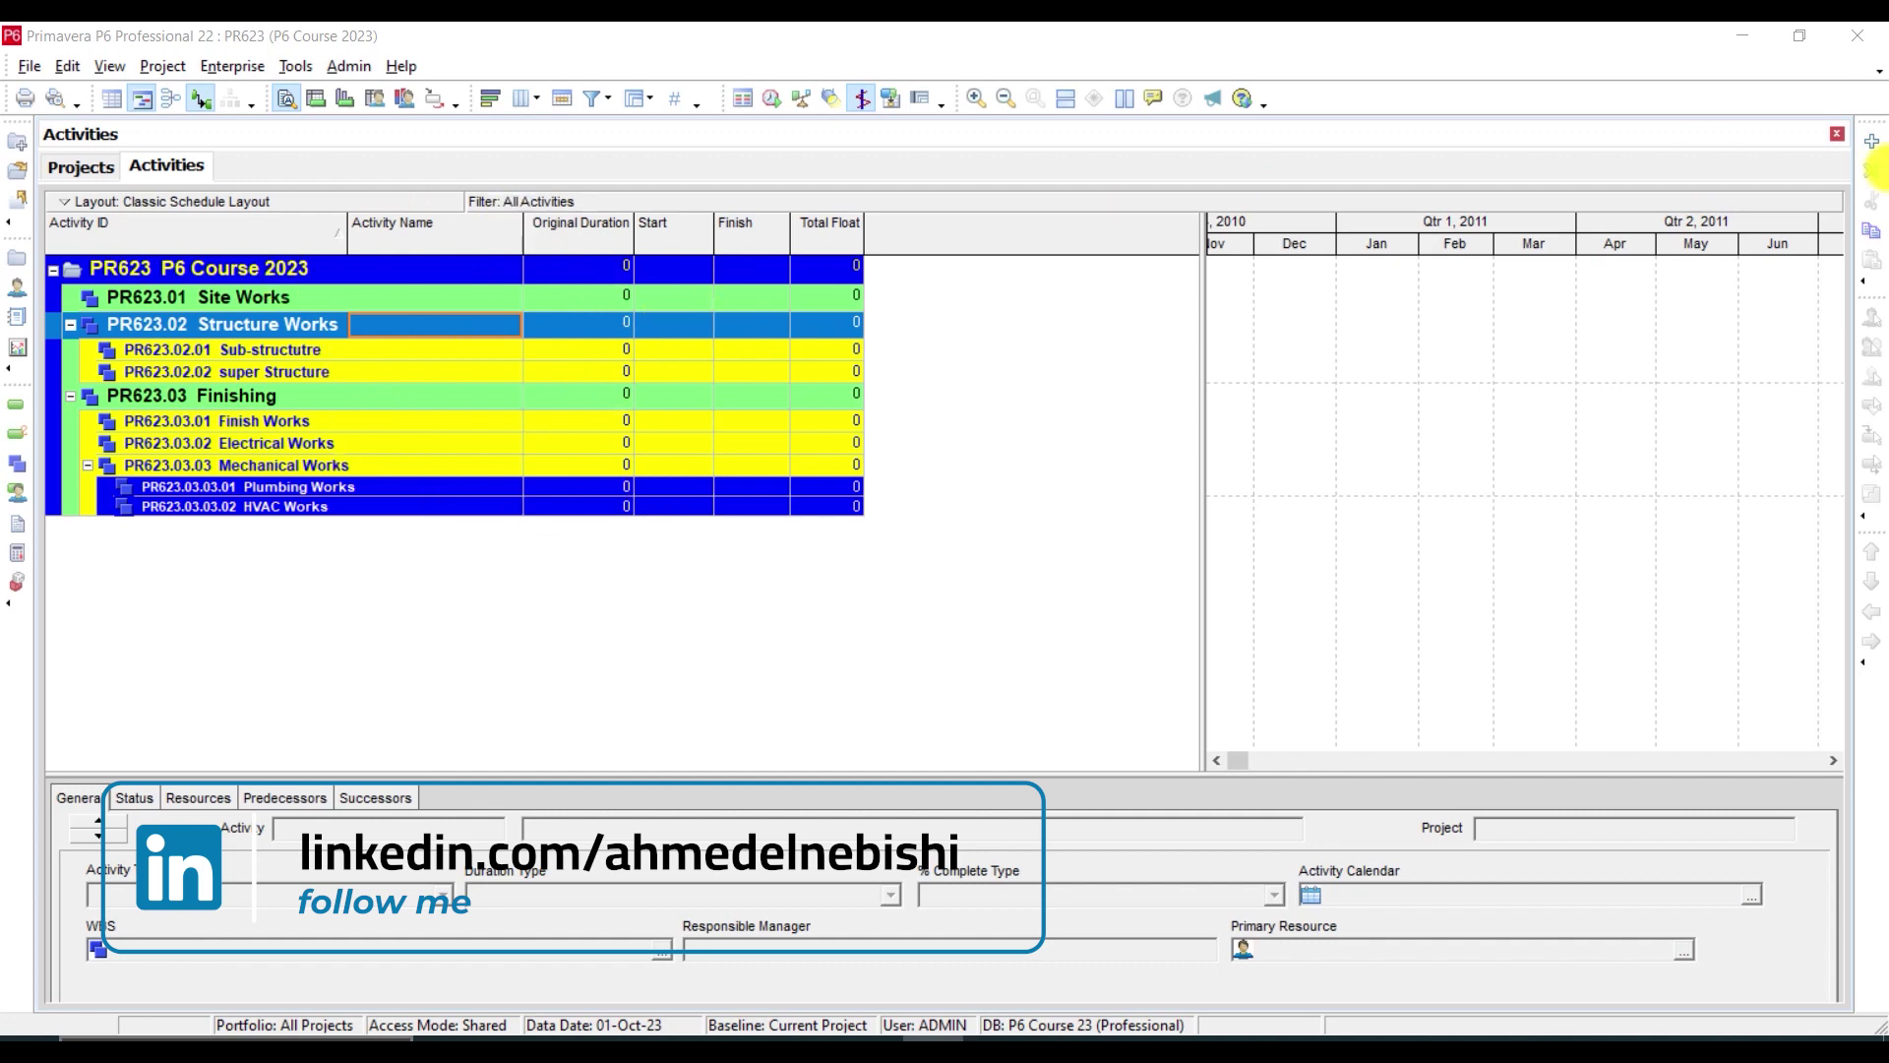
pyautogui.click(1875, 143)
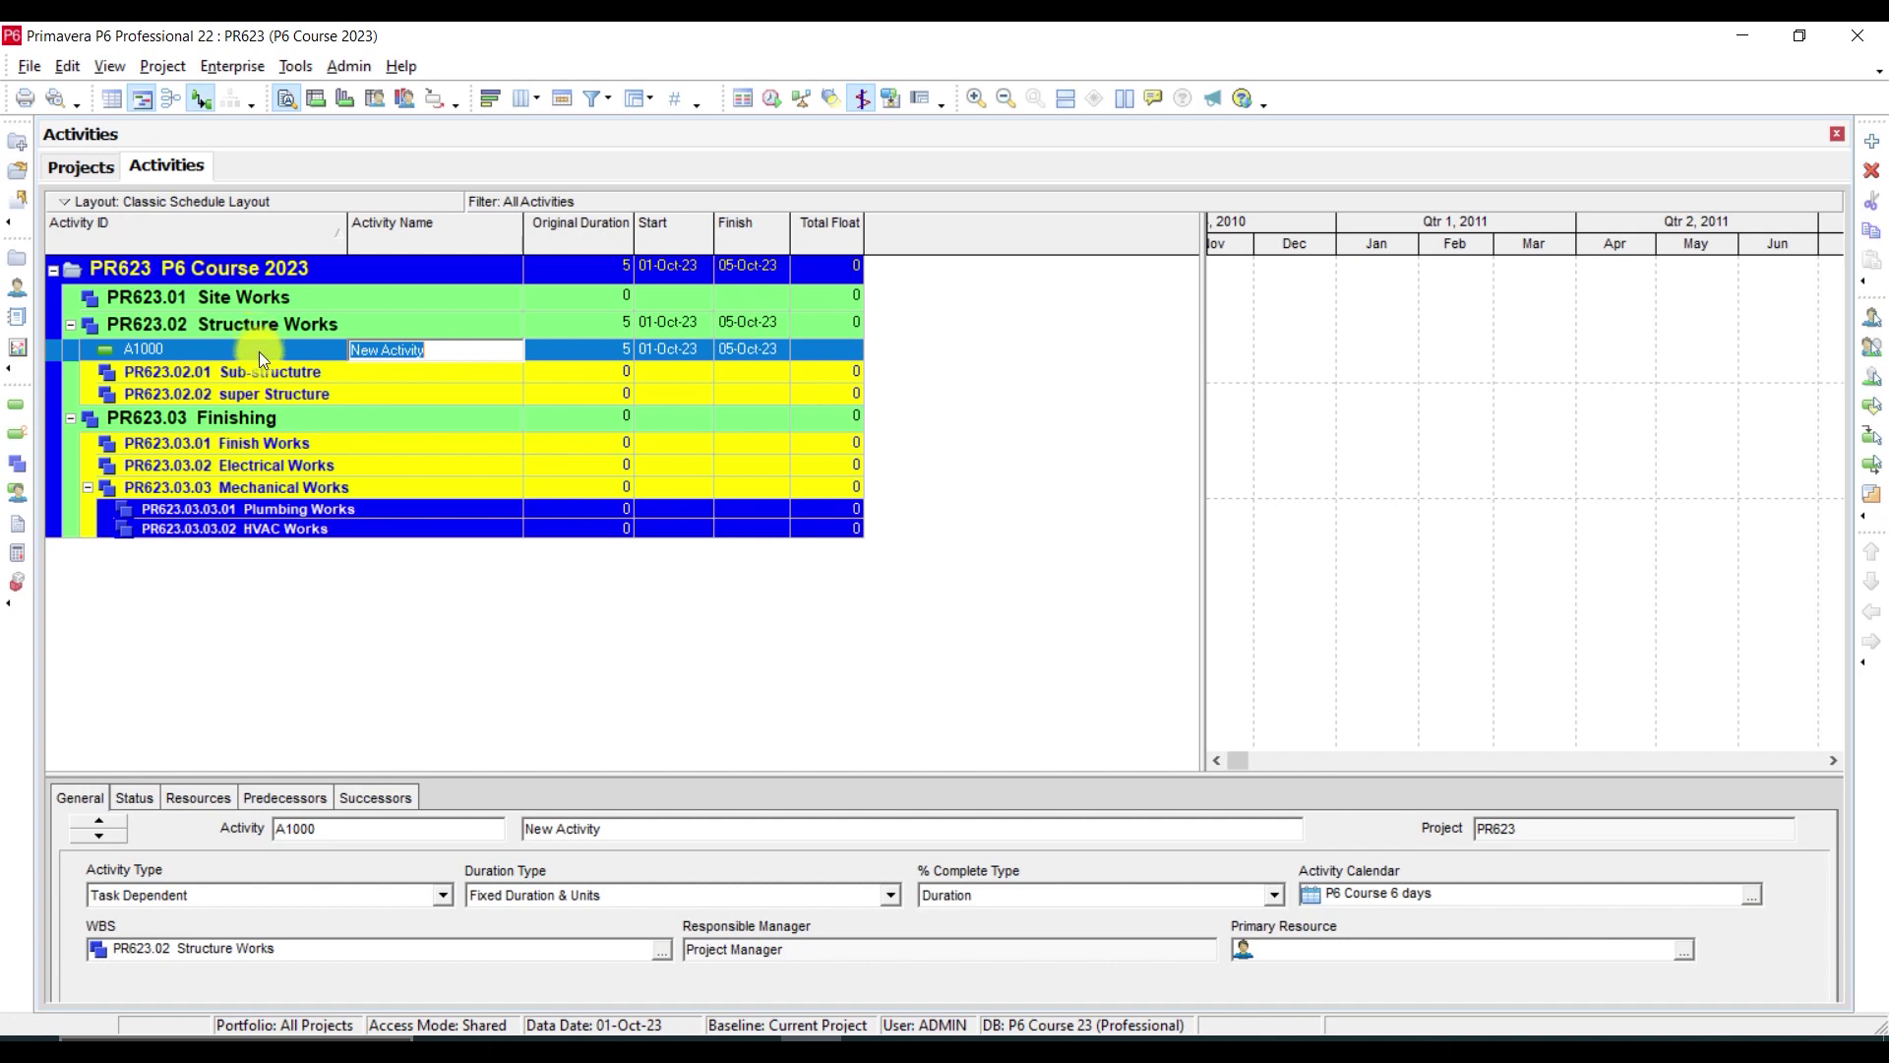
pyautogui.press('Return')
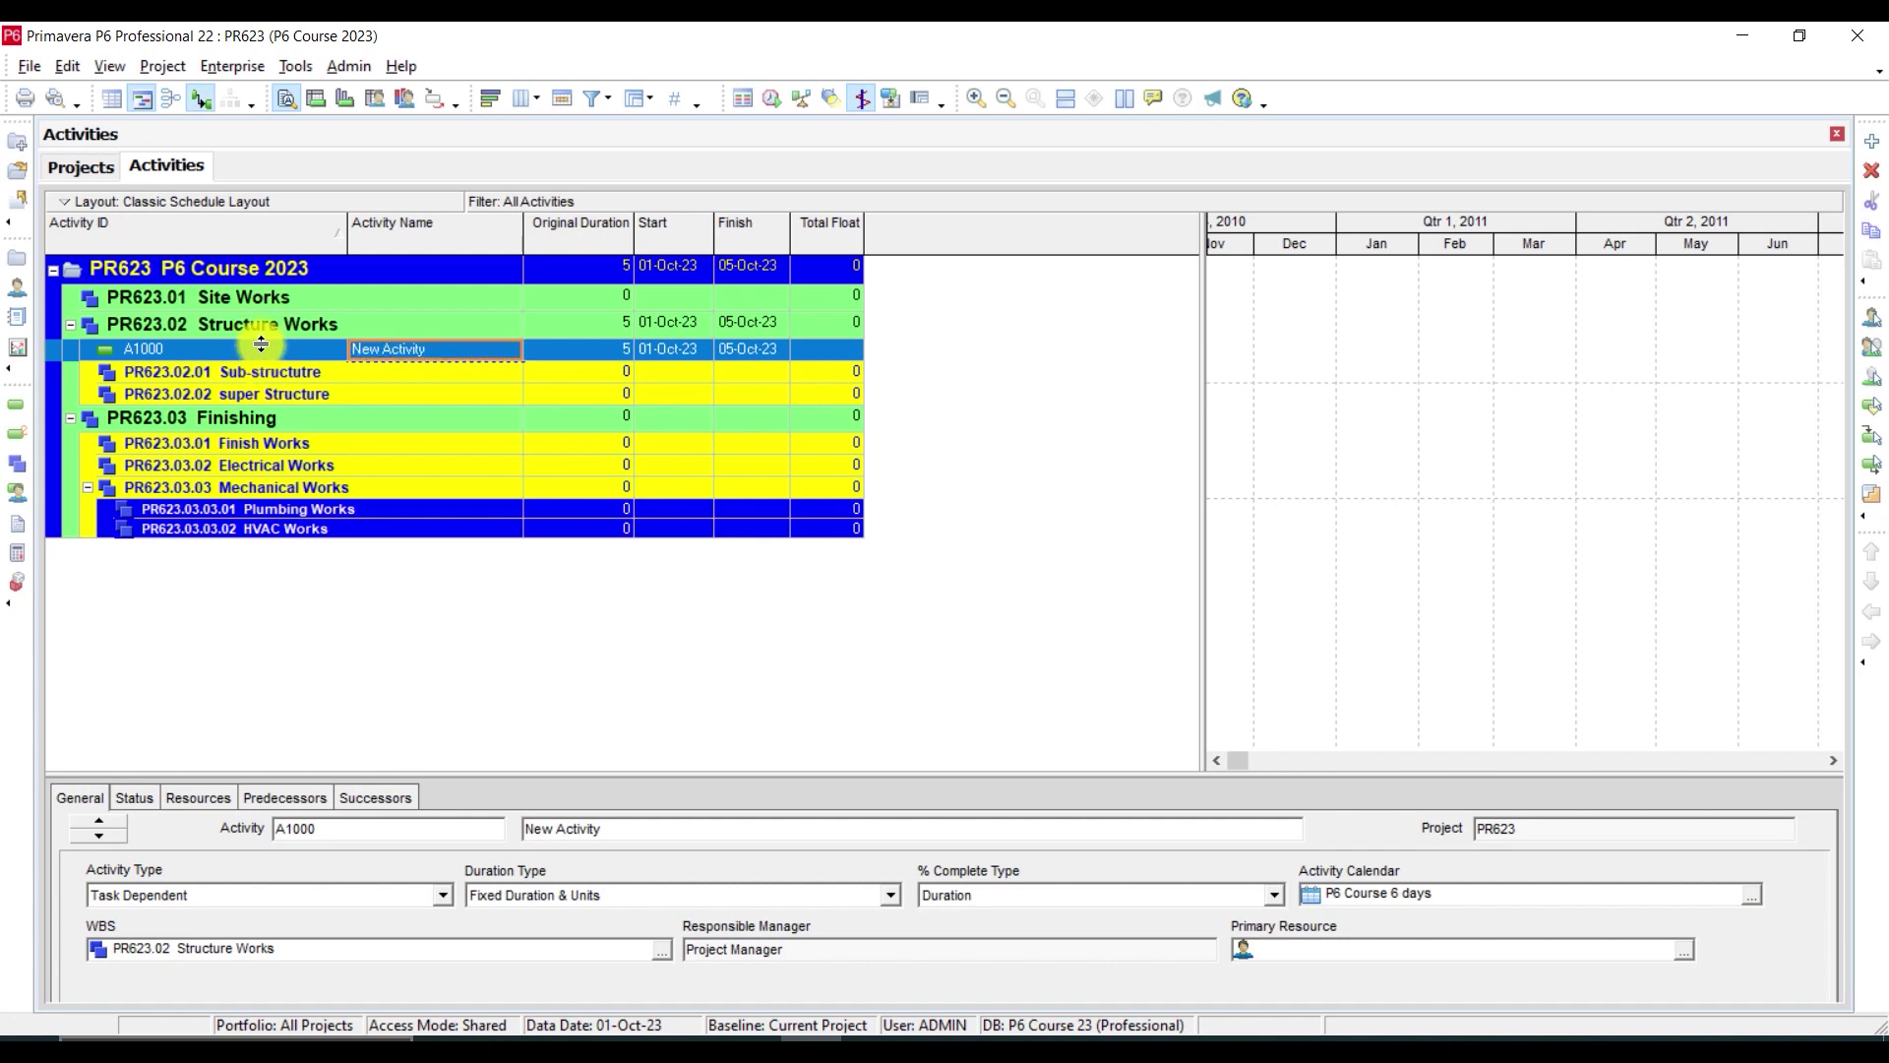
pyautogui.click(1872, 170)
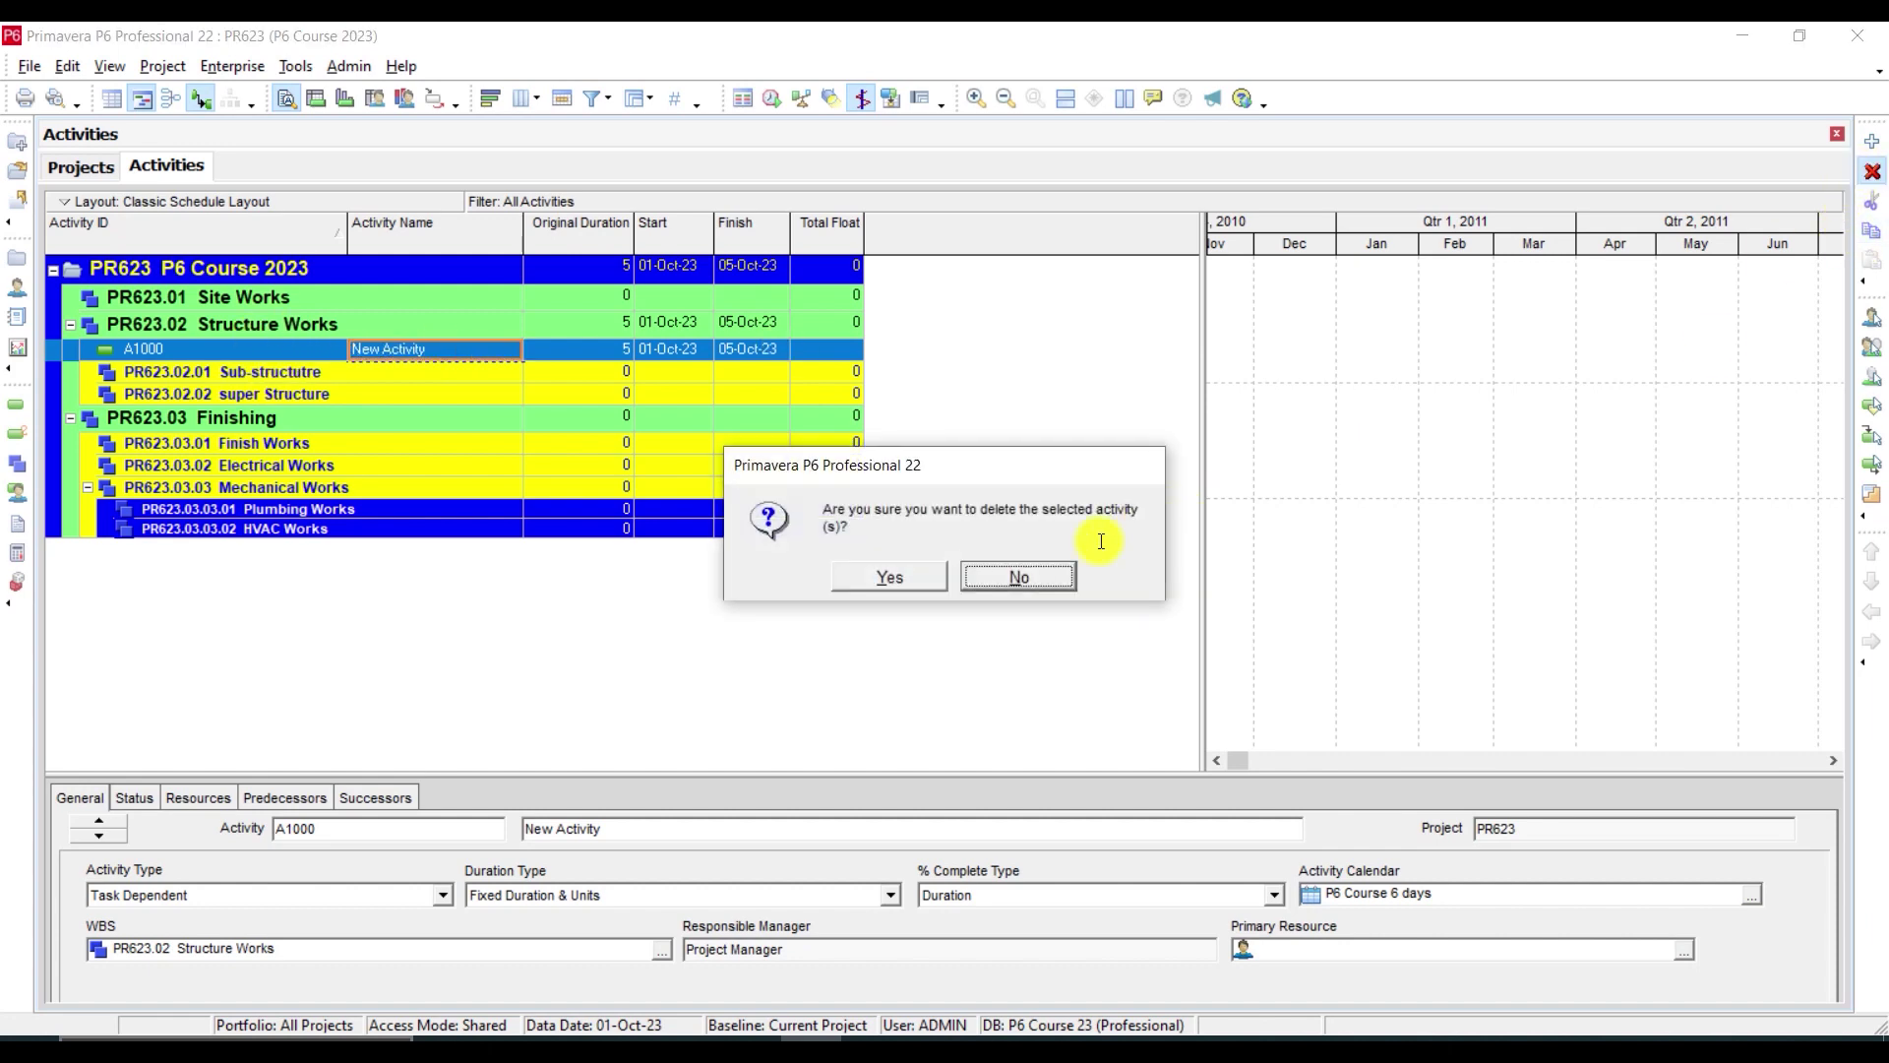
pyautogui.click(907, 577)
# Add an activity named Excavation under the PR623.01 Site Works WBS
pyautogui.click(262, 294)
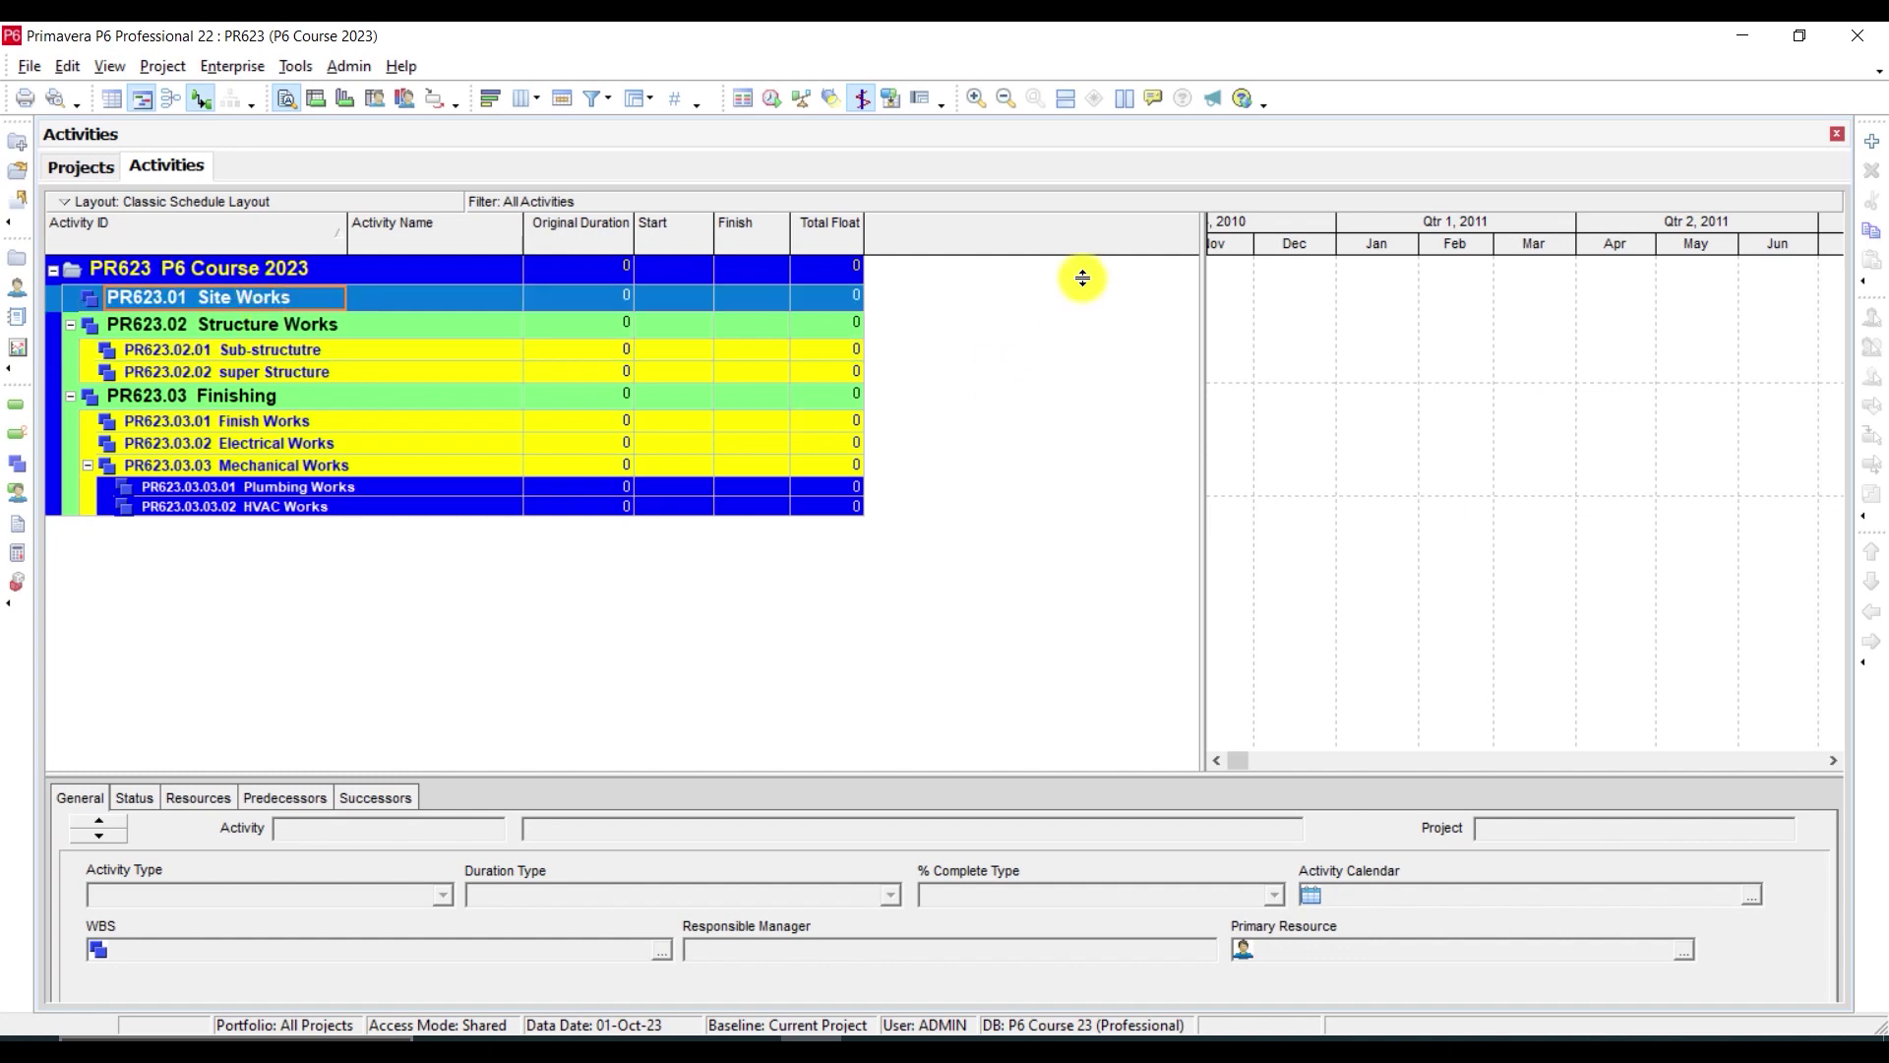
pyautogui.click(1872, 141)
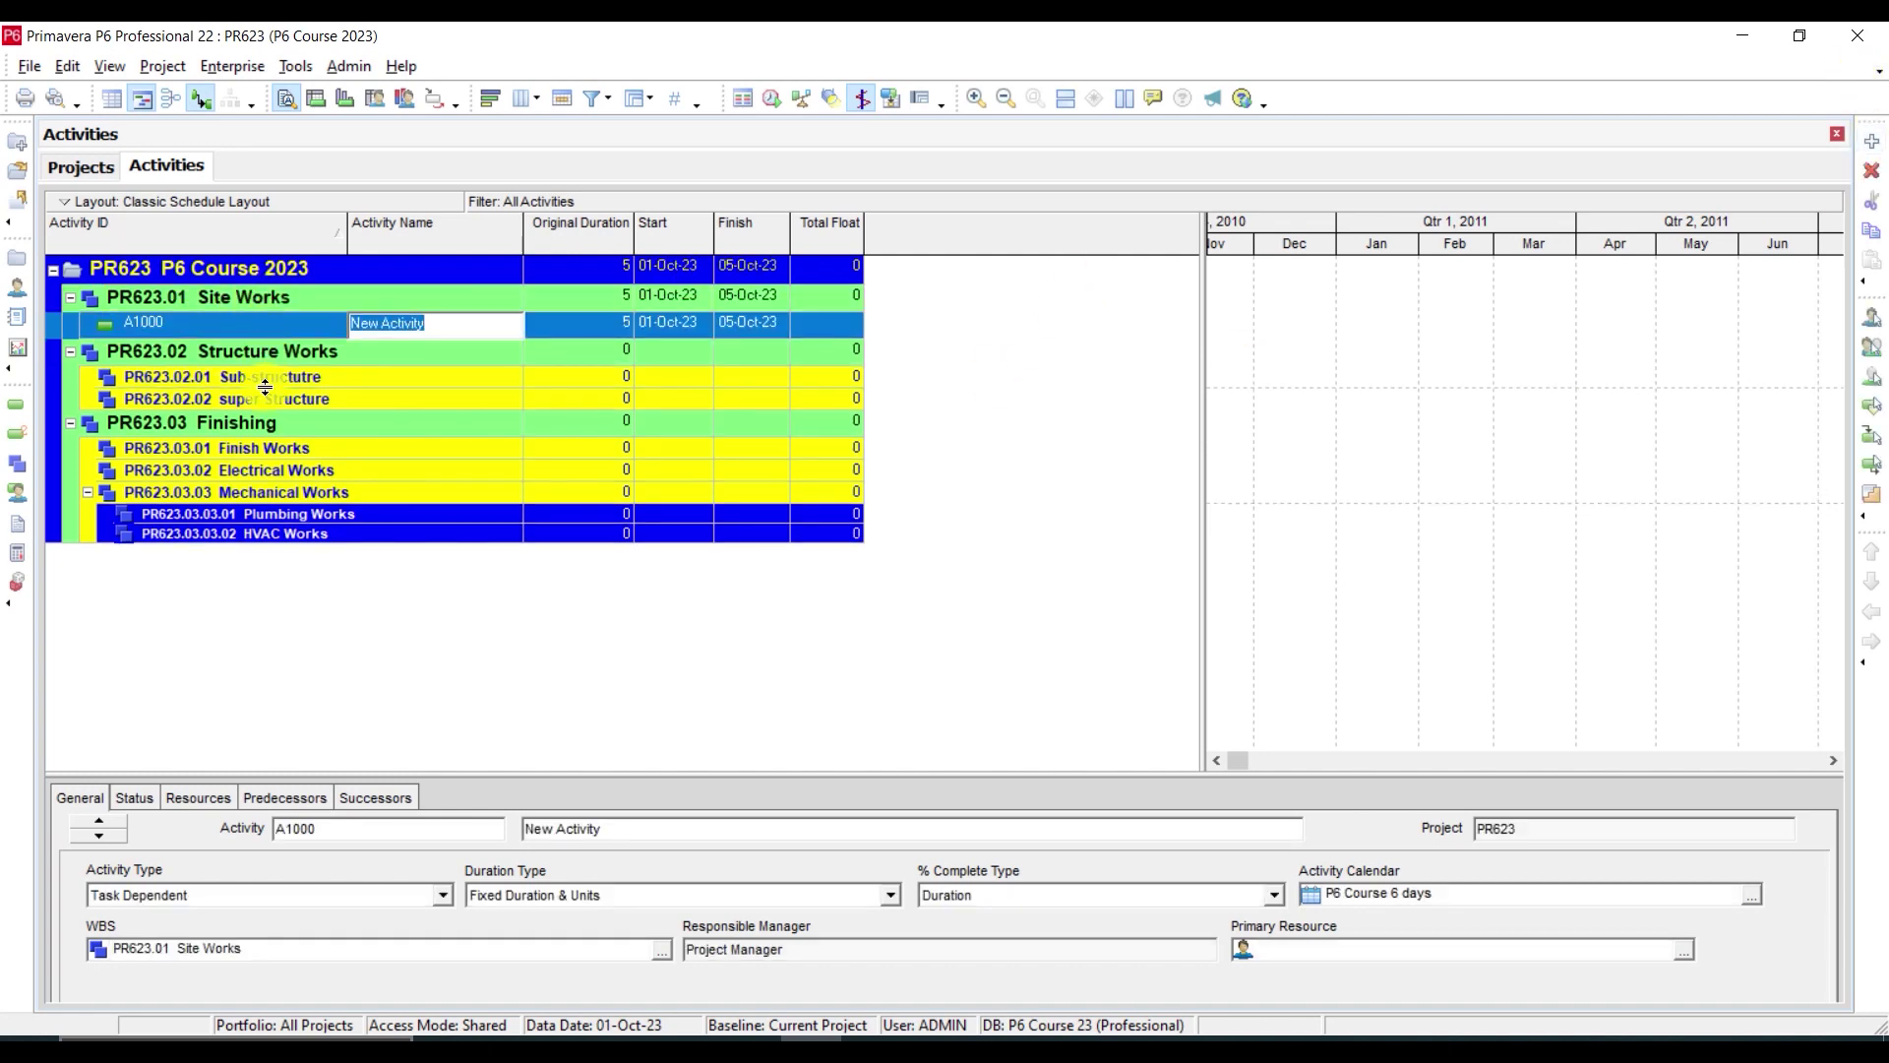
pyautogui.write('e')
pyautogui.press('BackSpace')
pyautogui.write('Excavation')
pyautogui.press('Return')
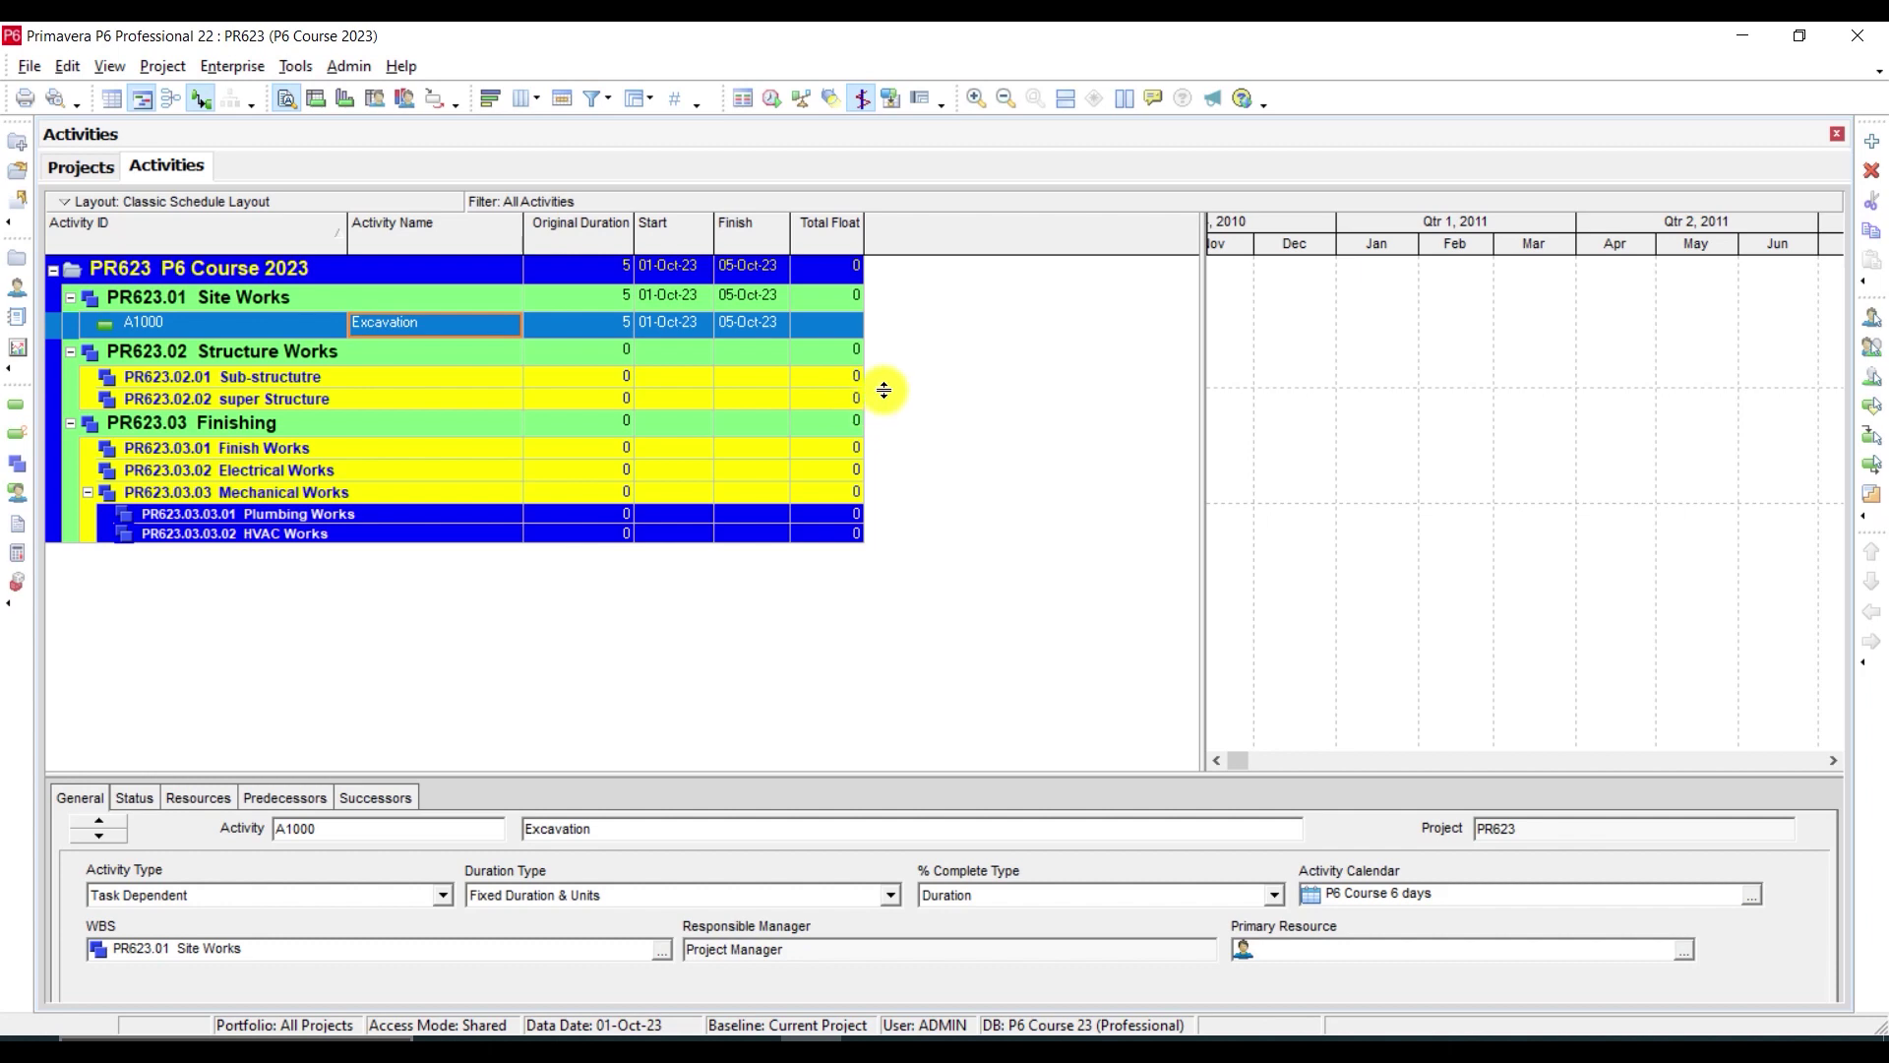
# Add an activity named "Backfilling @ Column Necks Level" under Site Works and widen the Activity Name column to fit it
pyautogui.click(1872, 140)
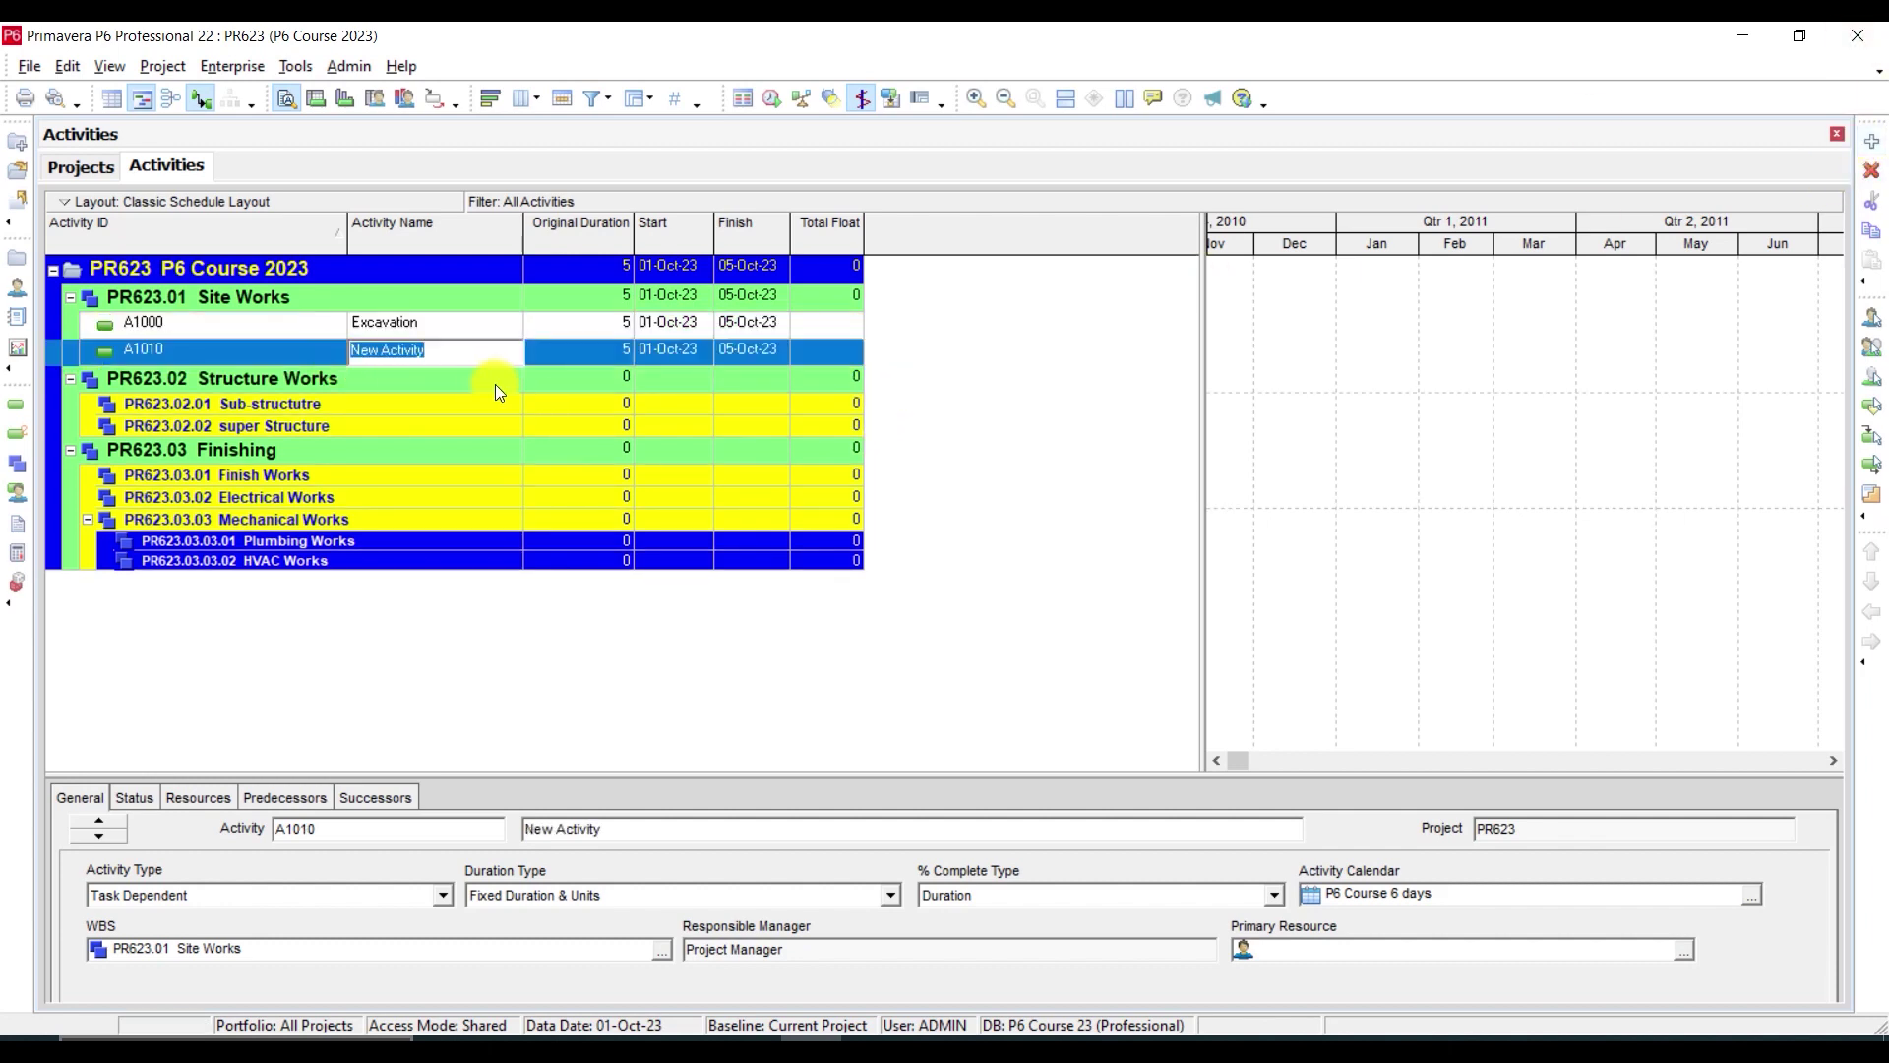
pyautogui.write('Backfilling @ Column')
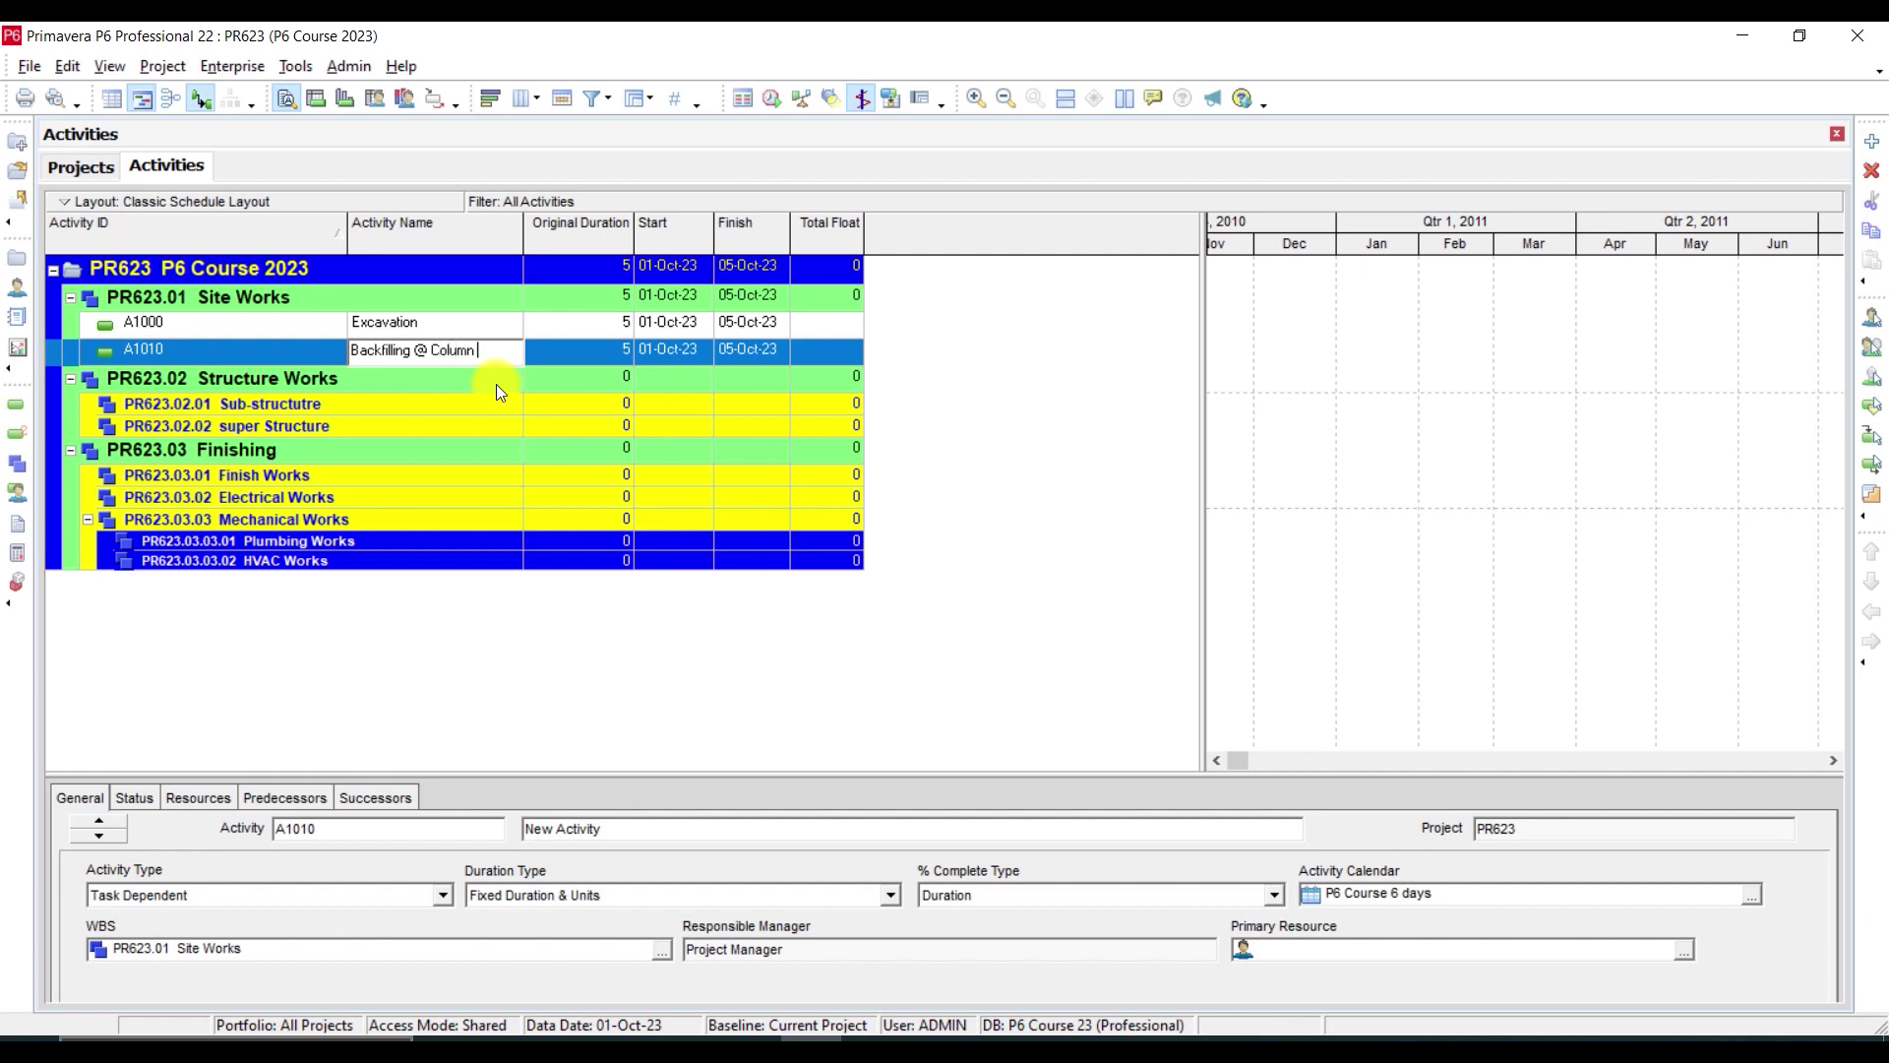
pyautogui.write('Necks Leve')
pyautogui.write('l')
pyautogui.press('Return')
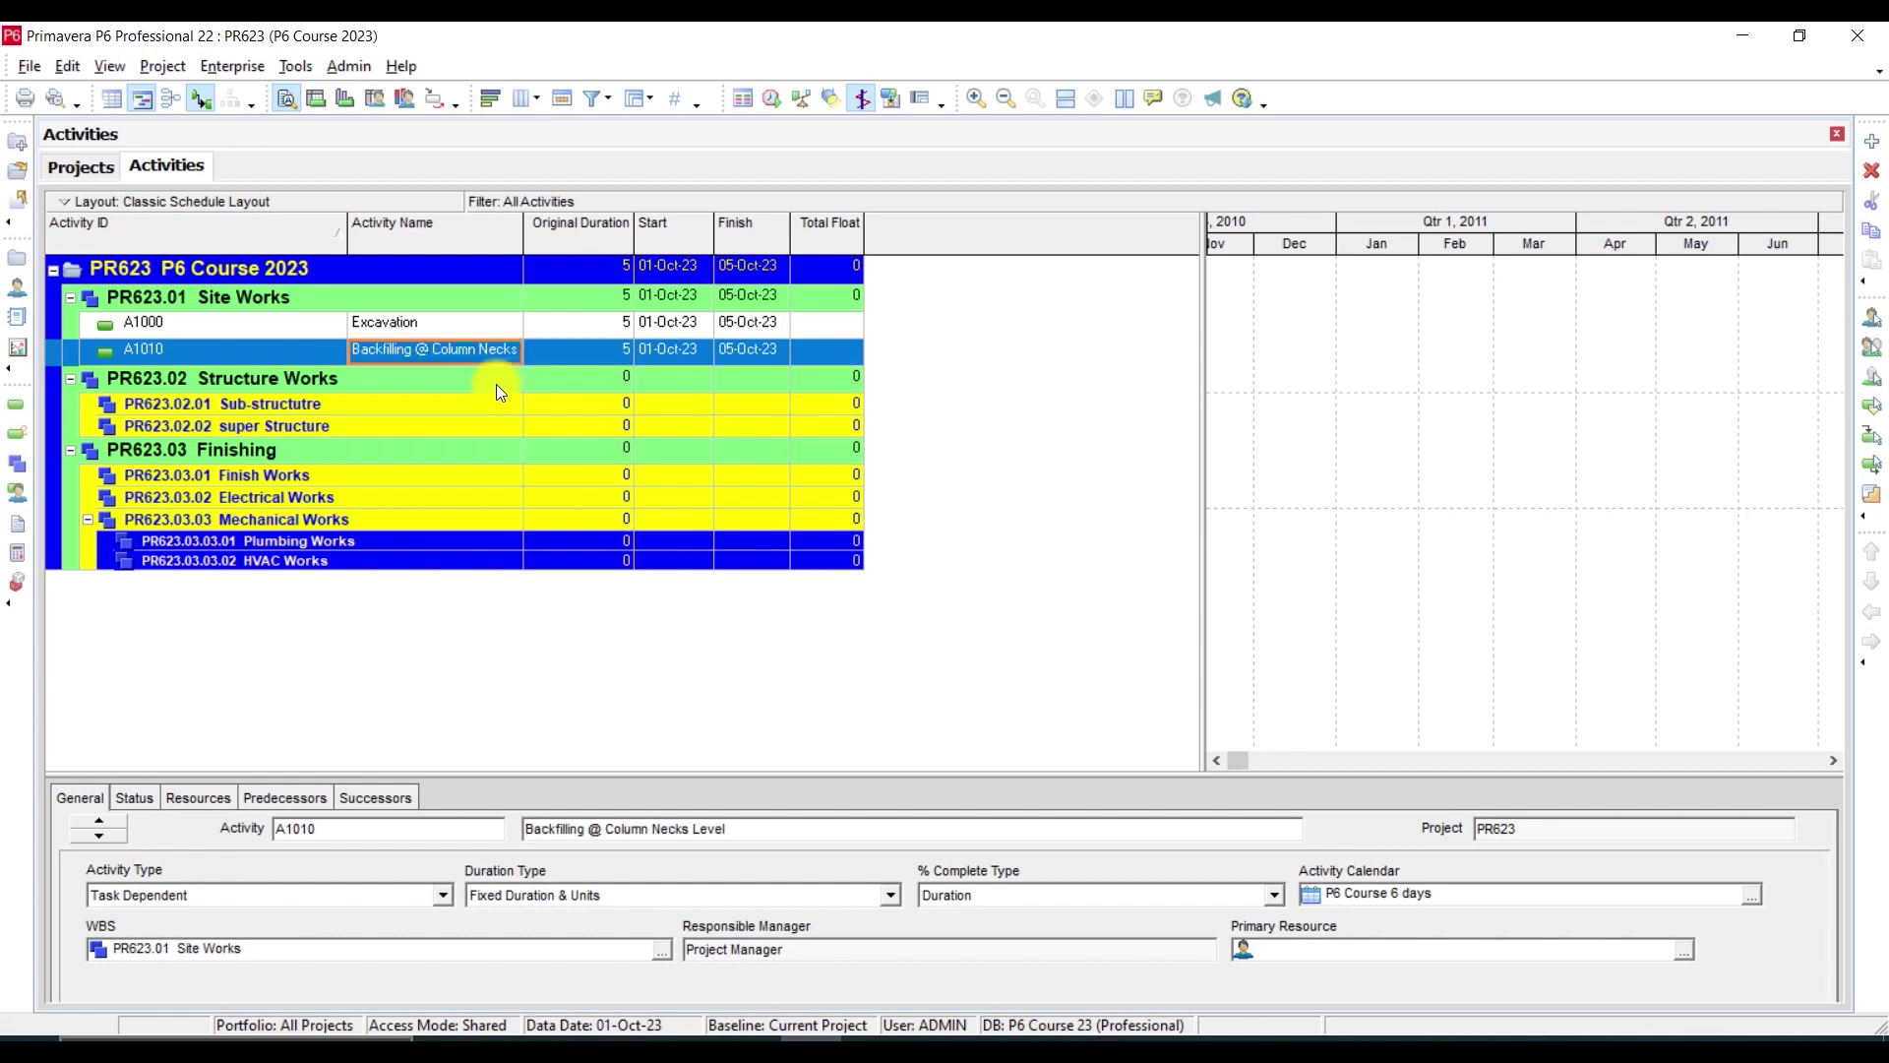
pyautogui.moveTo(522, 231); pyautogui.dragTo(568, 232)
pyautogui.doubleClick(573, 227)
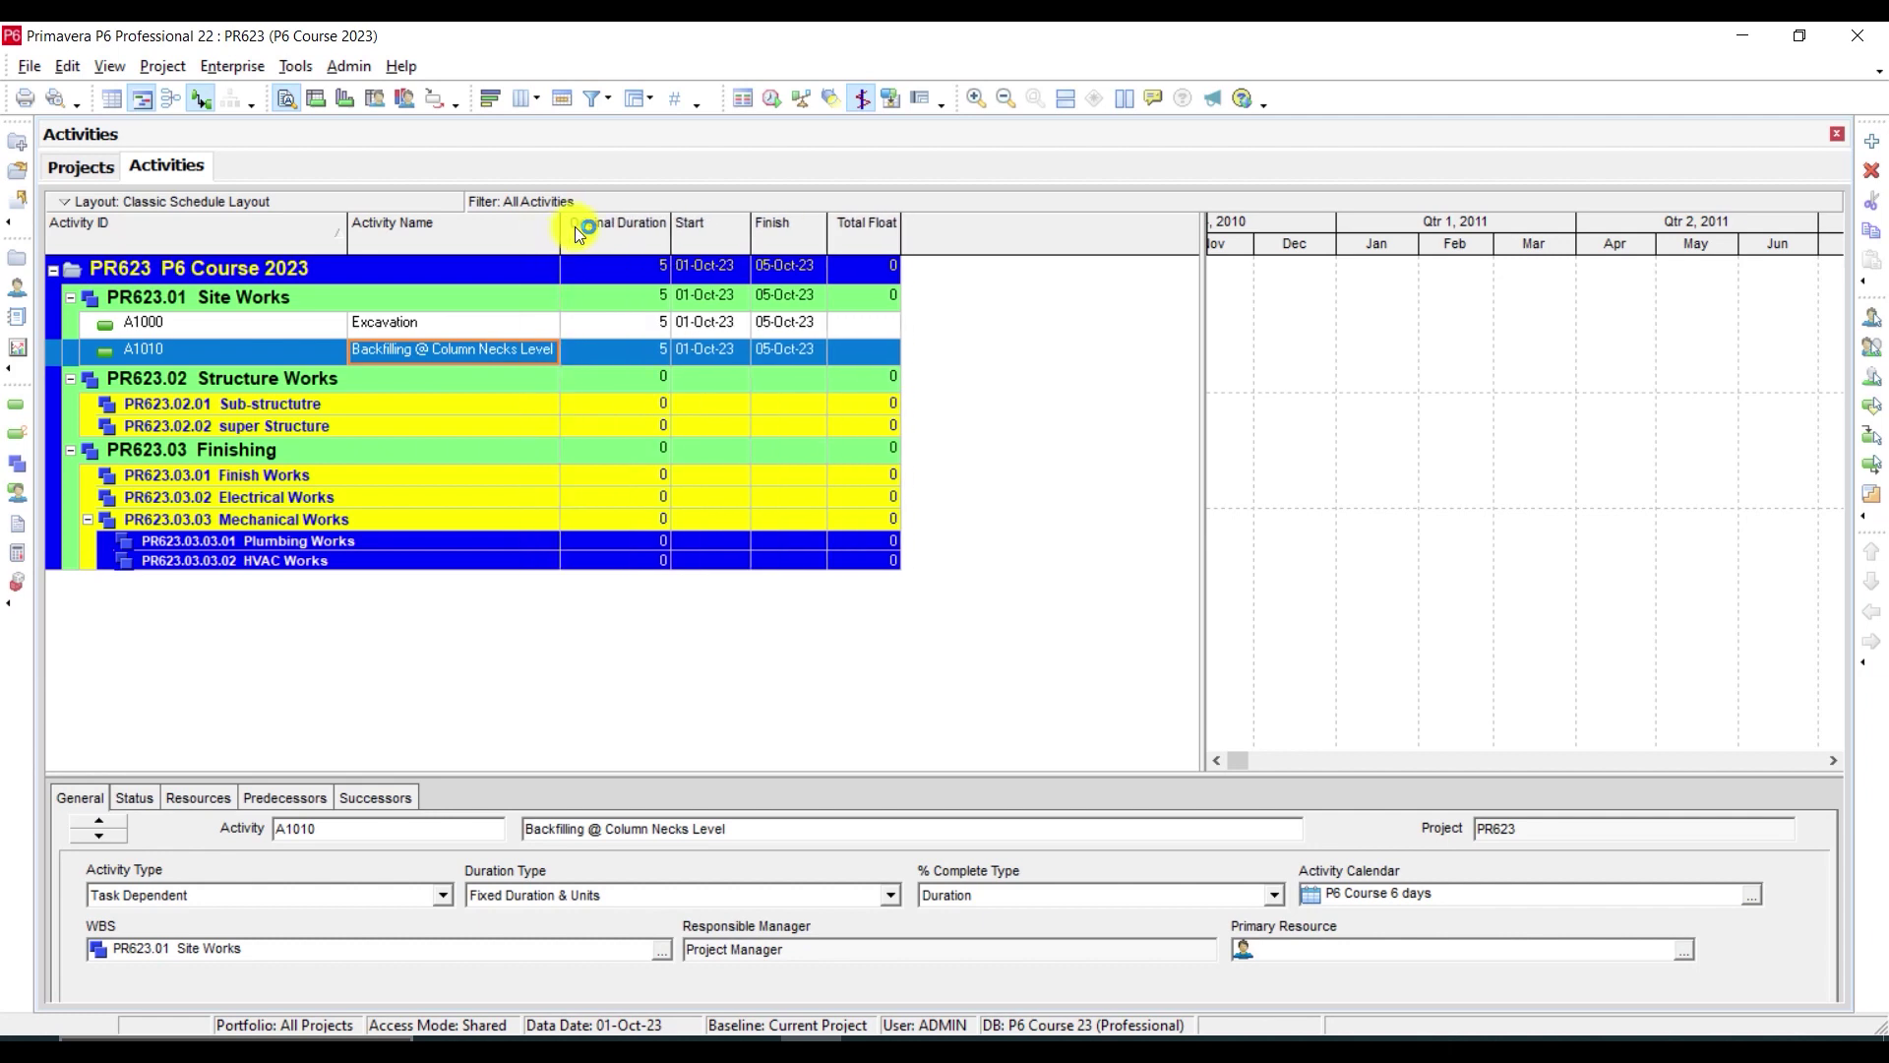
# Add an activity named "Backfilling @ Ground Beams Level" under Site Works and slightly widen the Activity Name column
pyautogui.click(1871, 141)
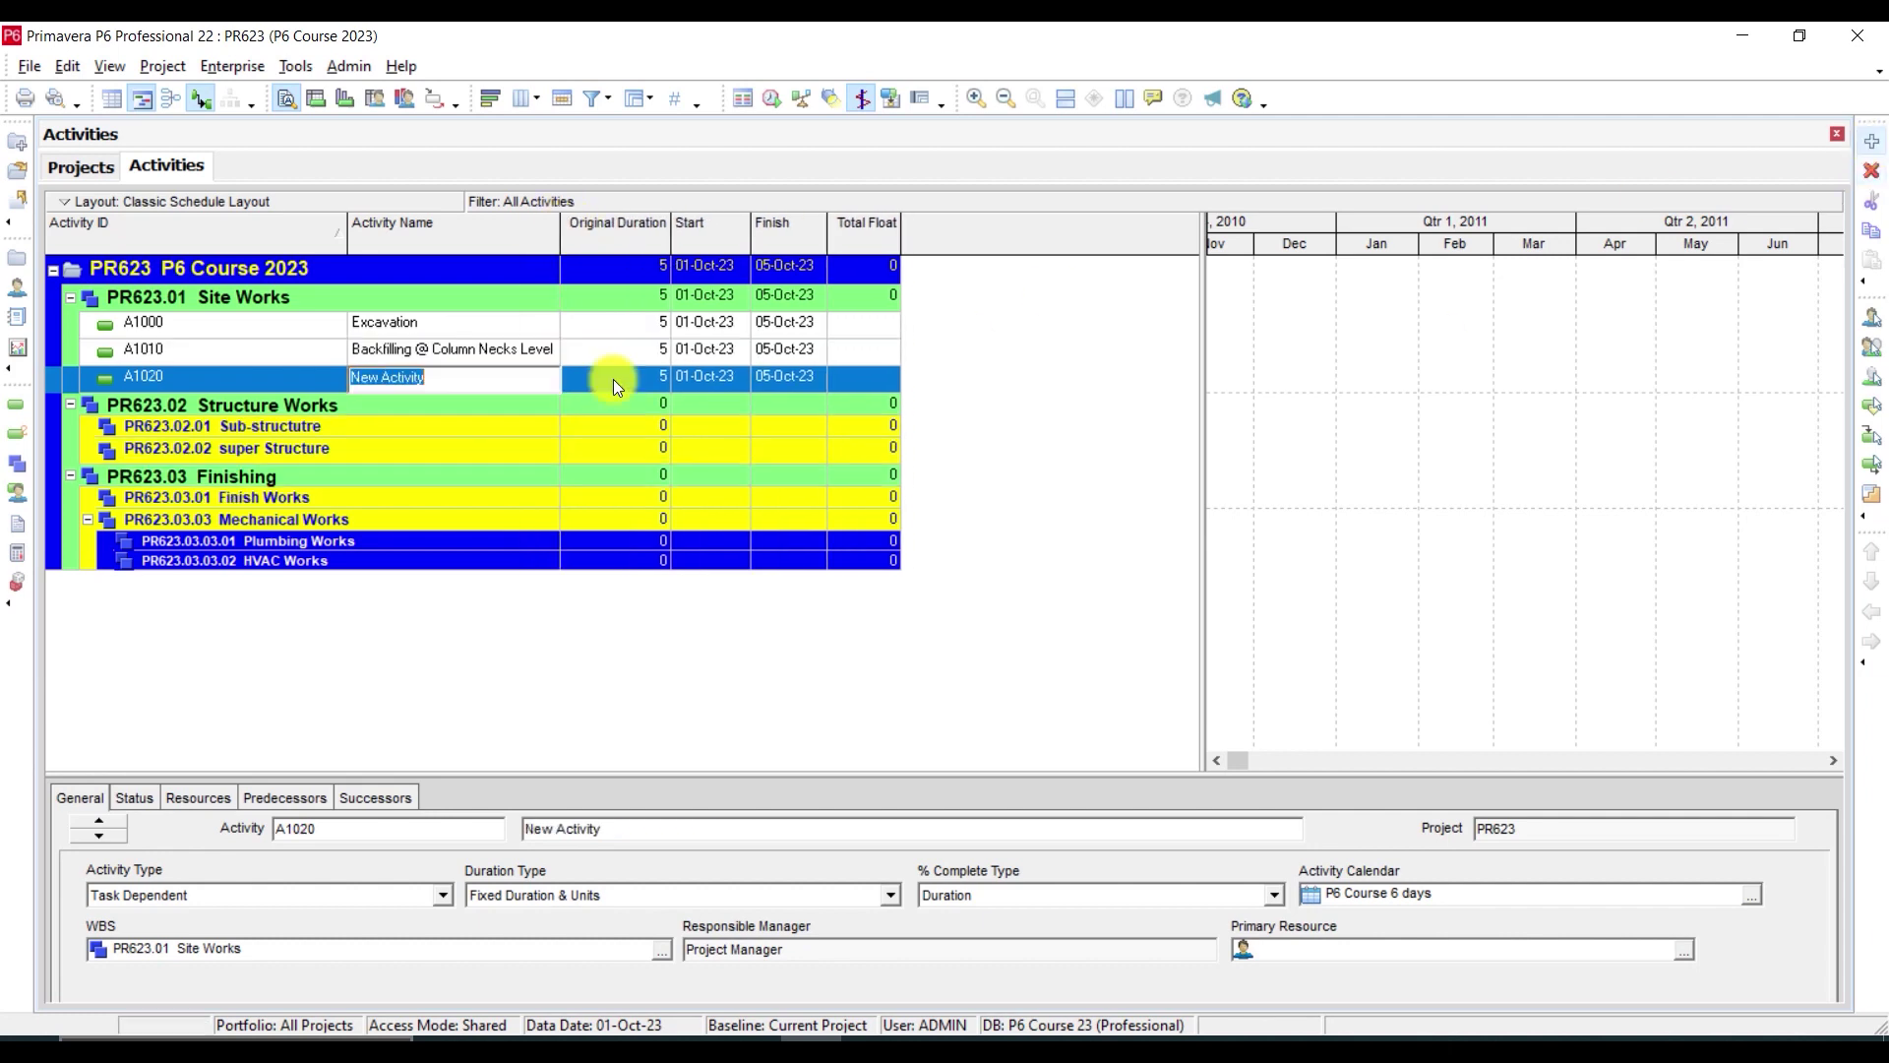
pyautogui.write('Bac')
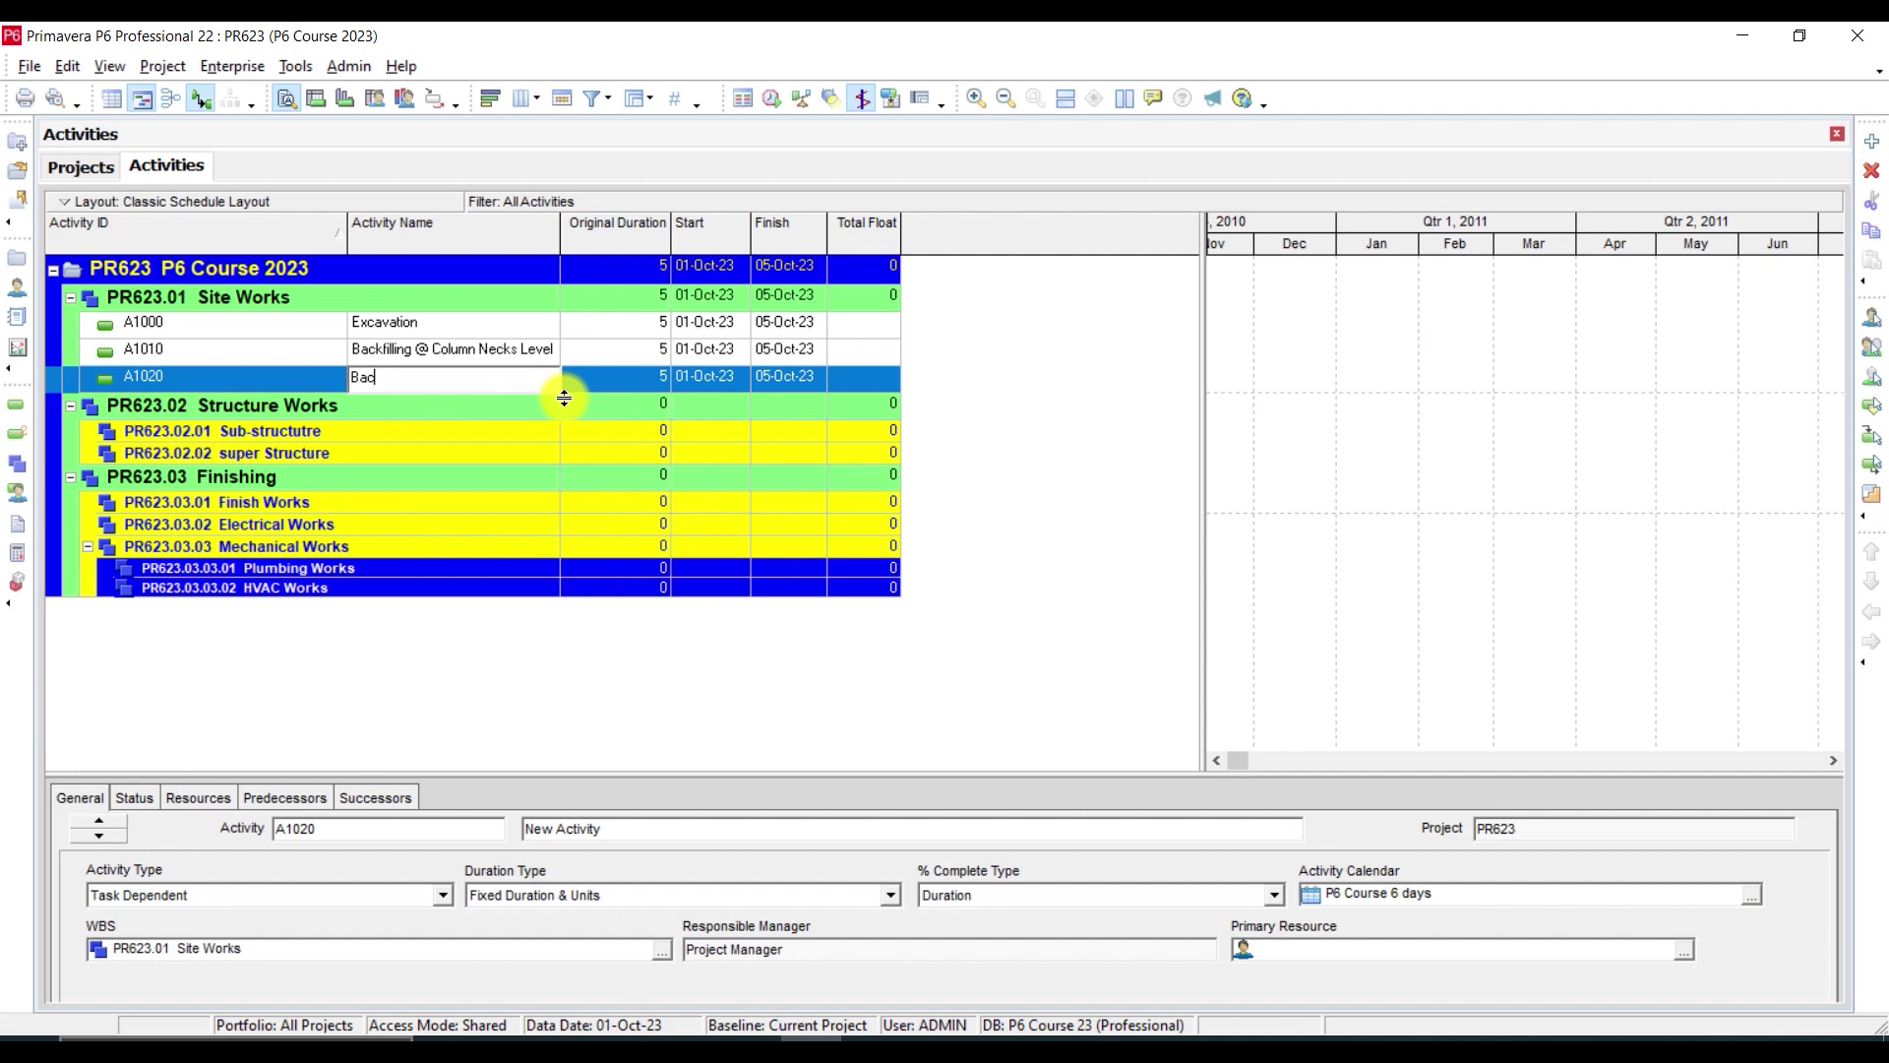
pyautogui.write('kfilling @')
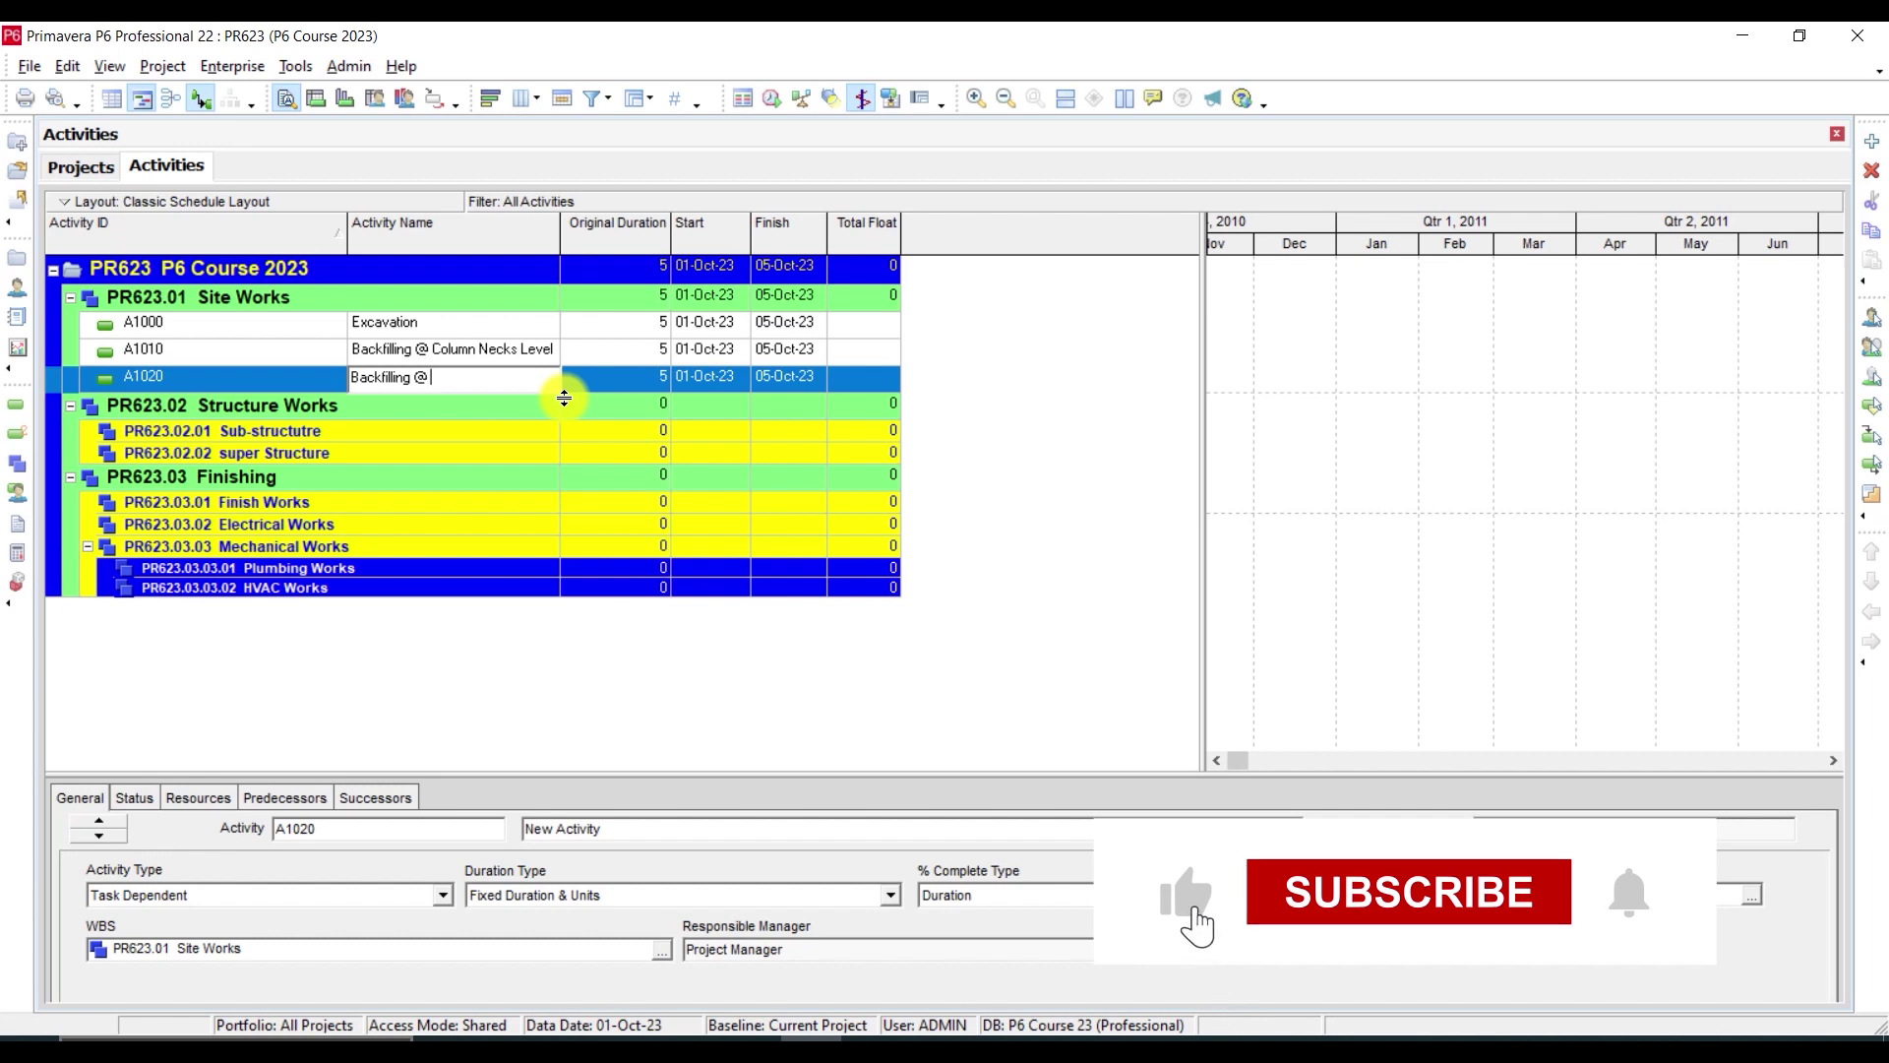
pyautogui.write(' Ground')
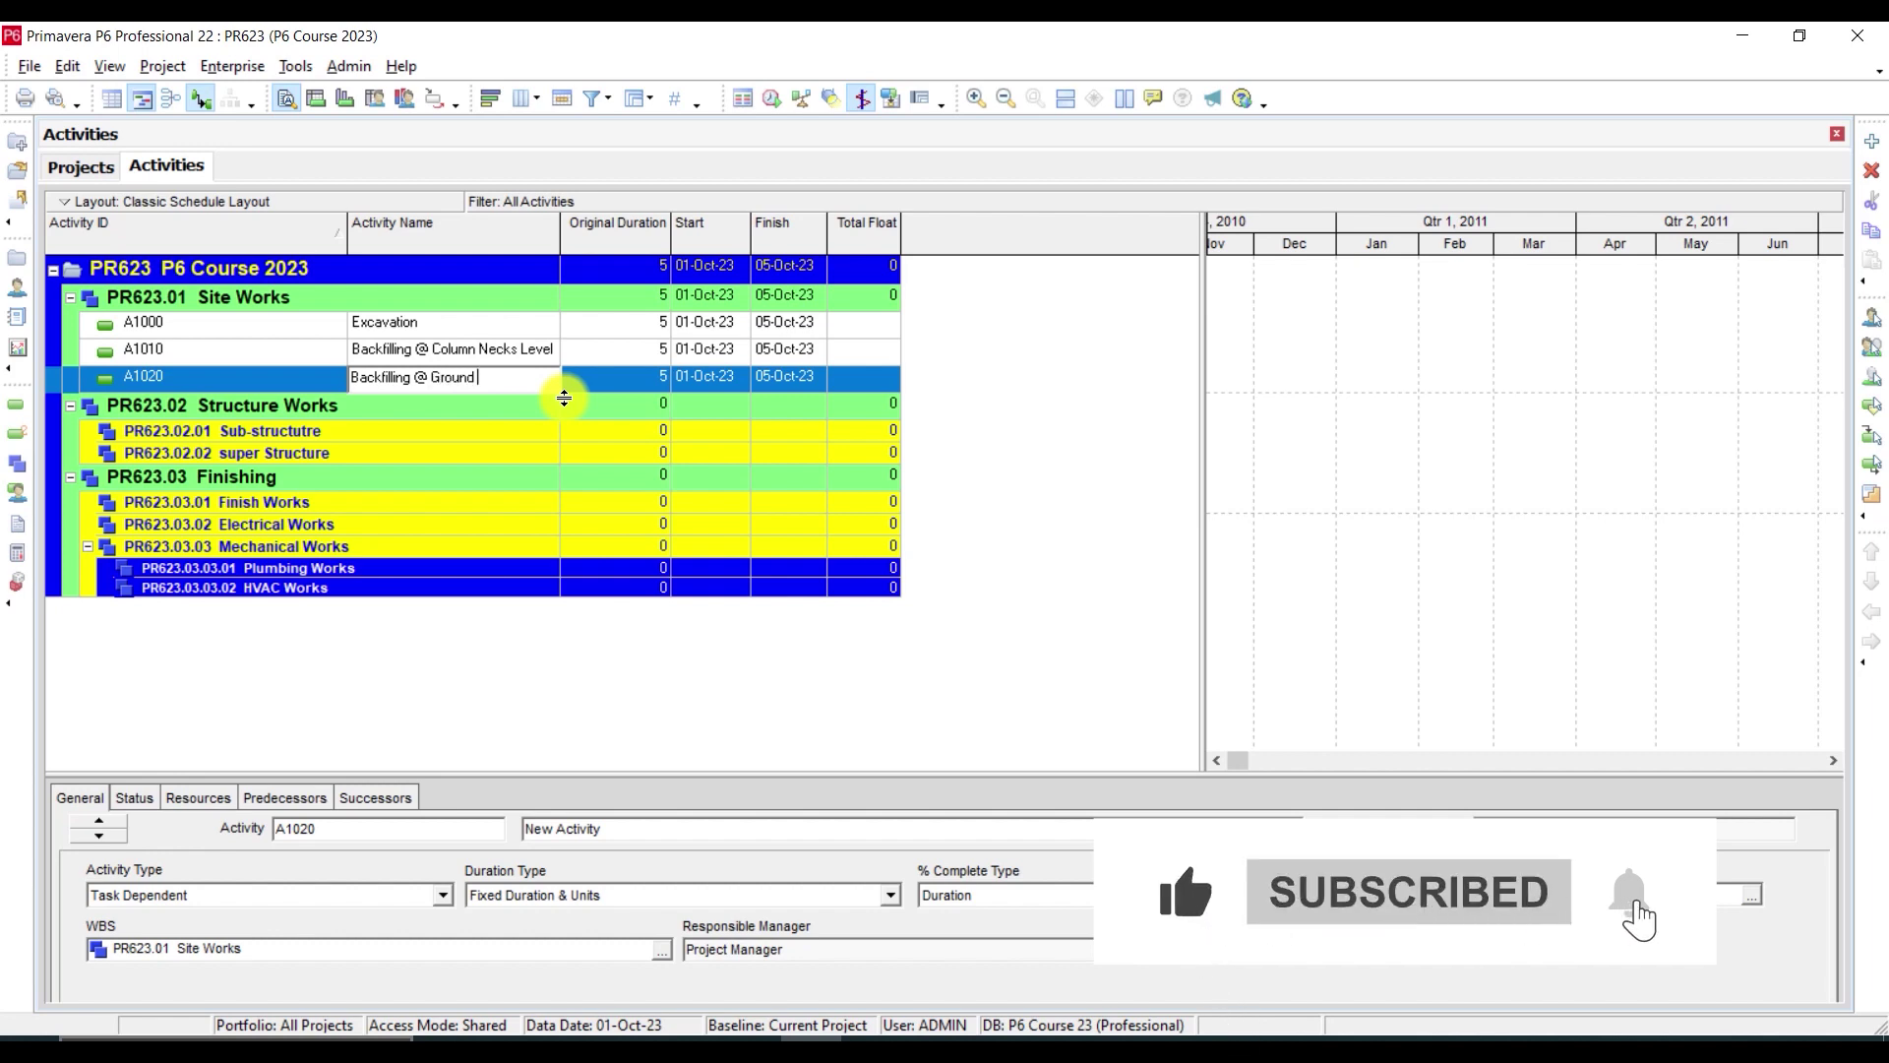
pyautogui.write(' Beams Le')
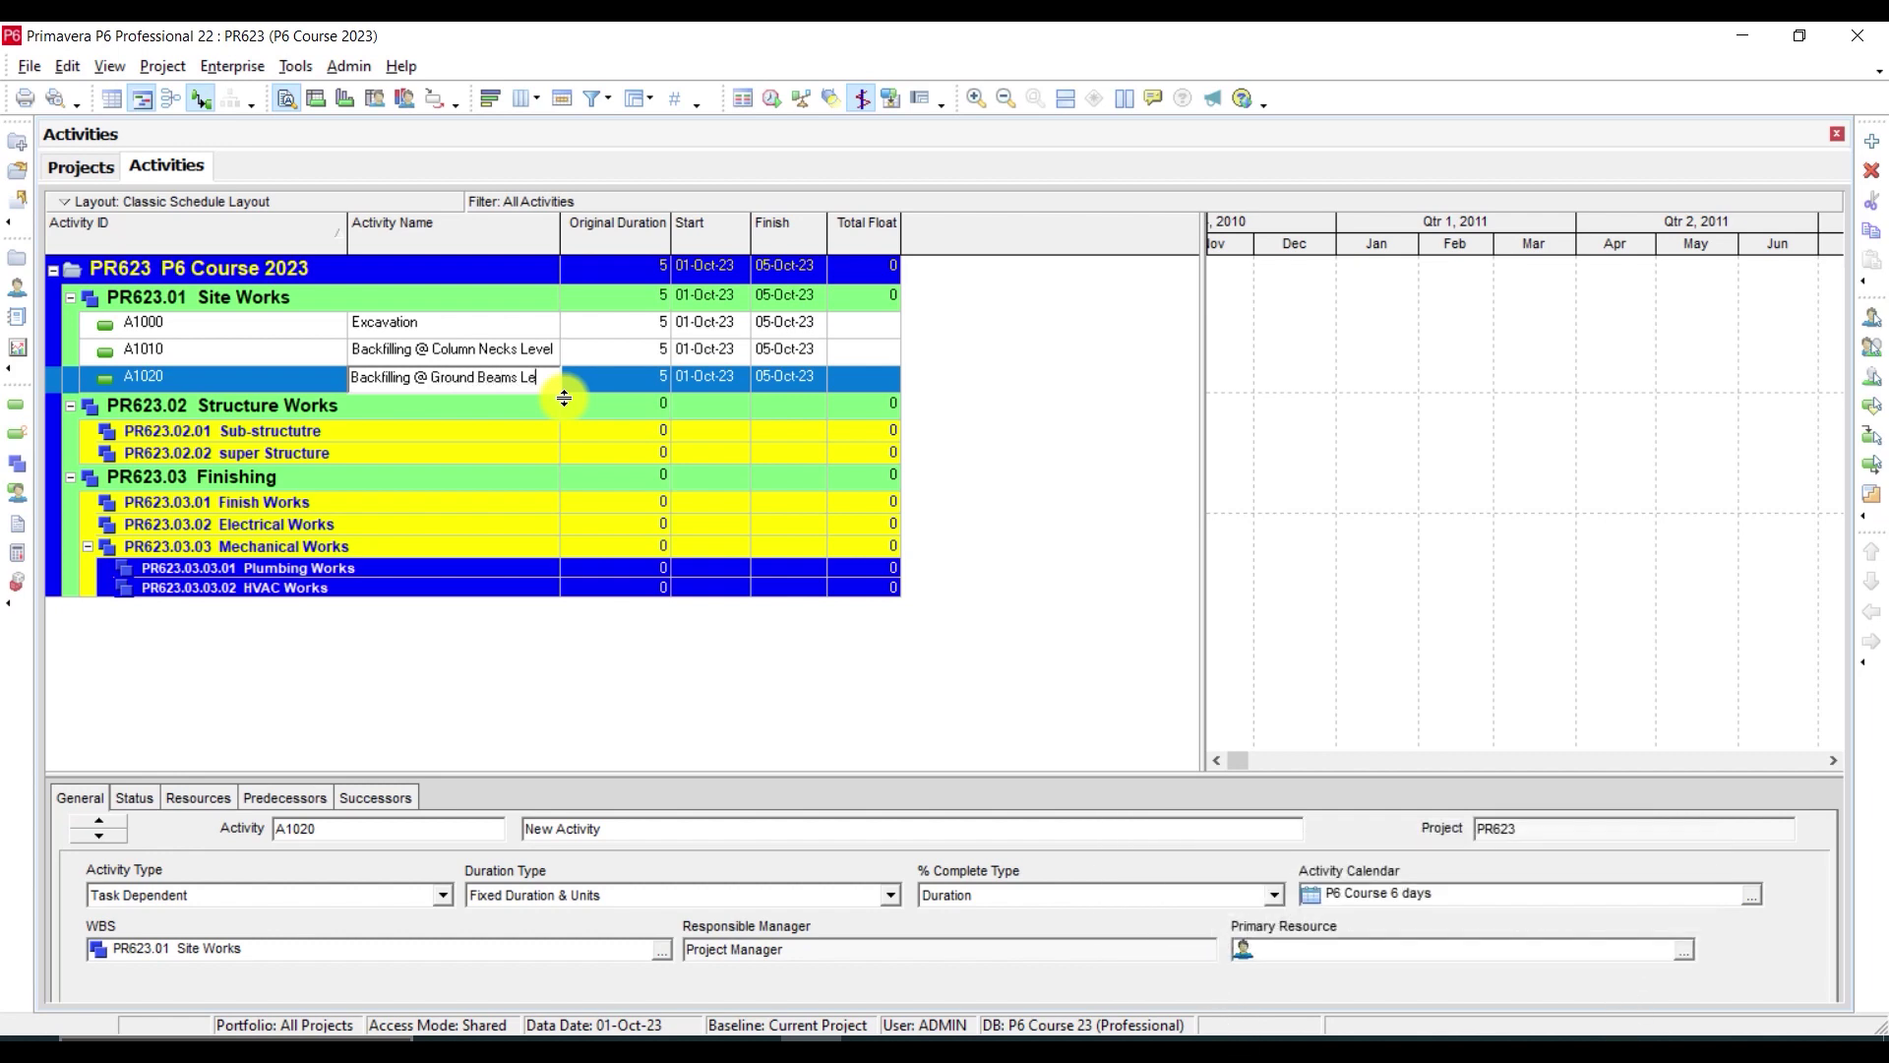
pyautogui.write('vel')
pyautogui.press('Return')
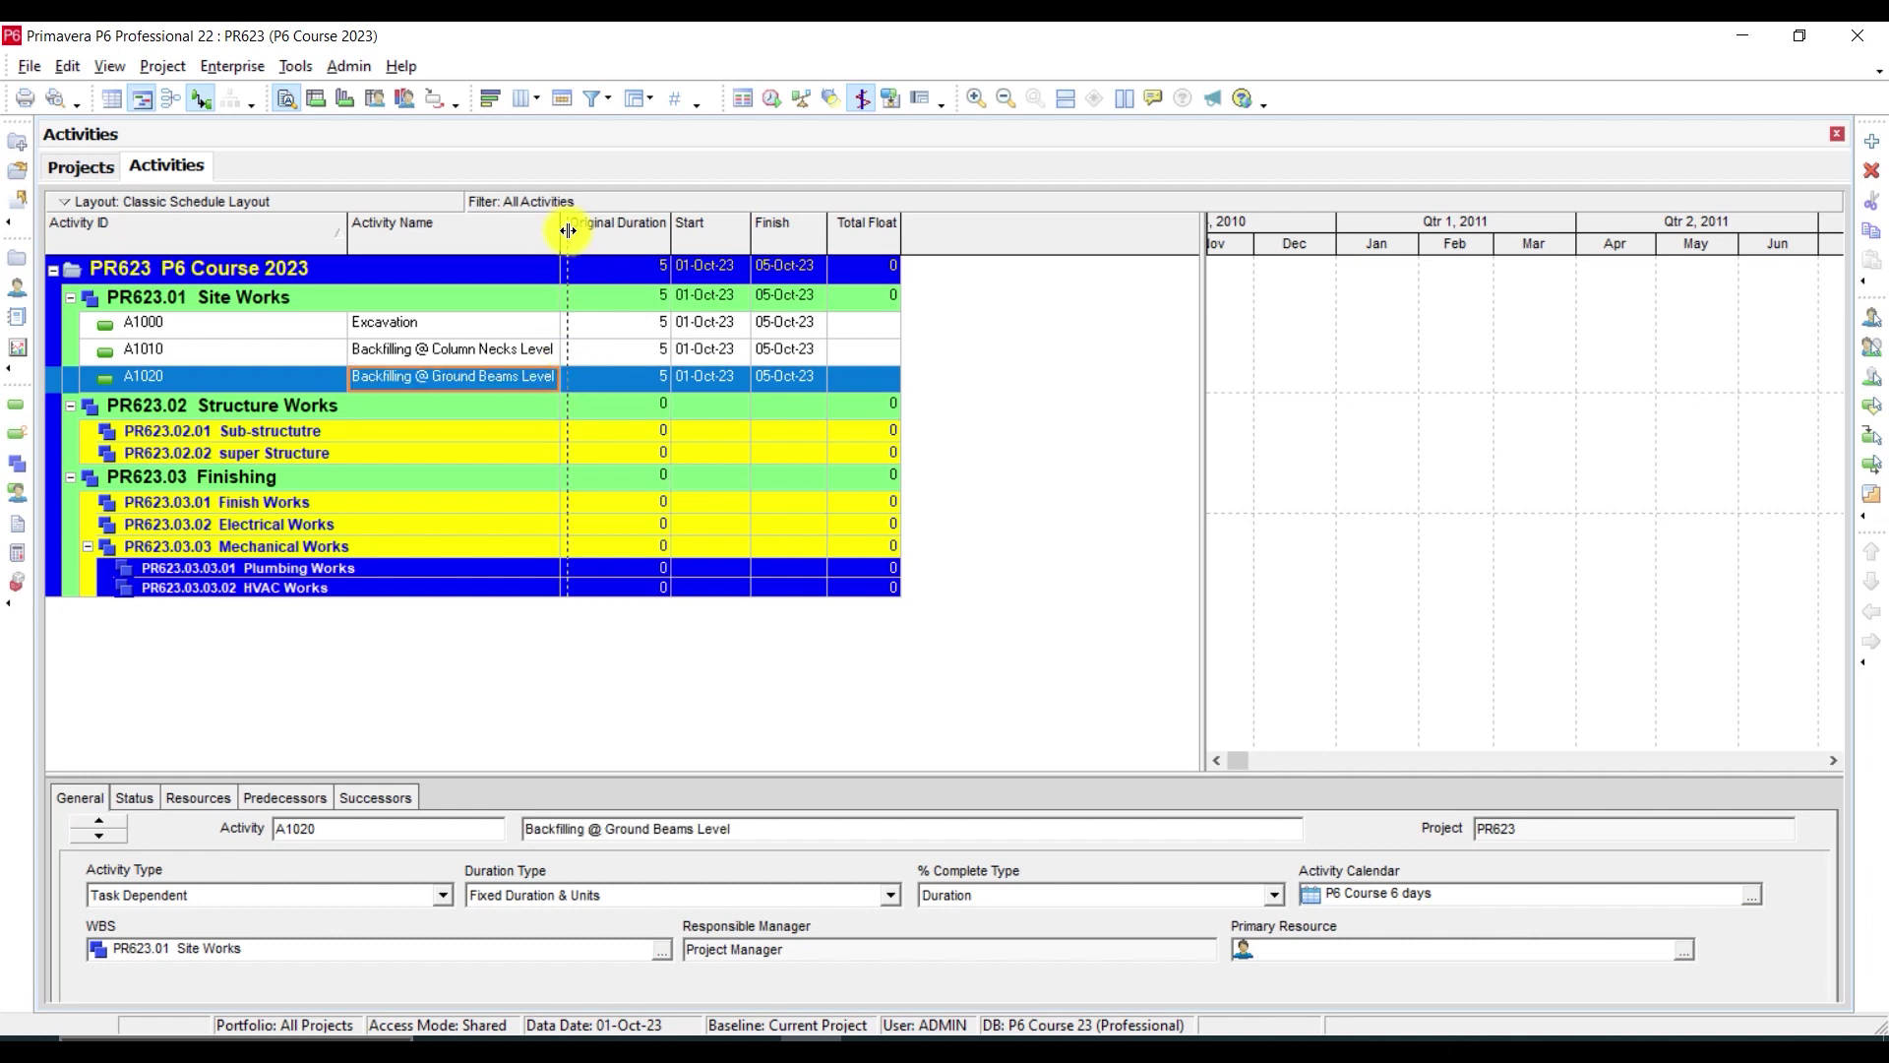
pyautogui.moveTo(565, 231); pyautogui.dragTo(572, 231)
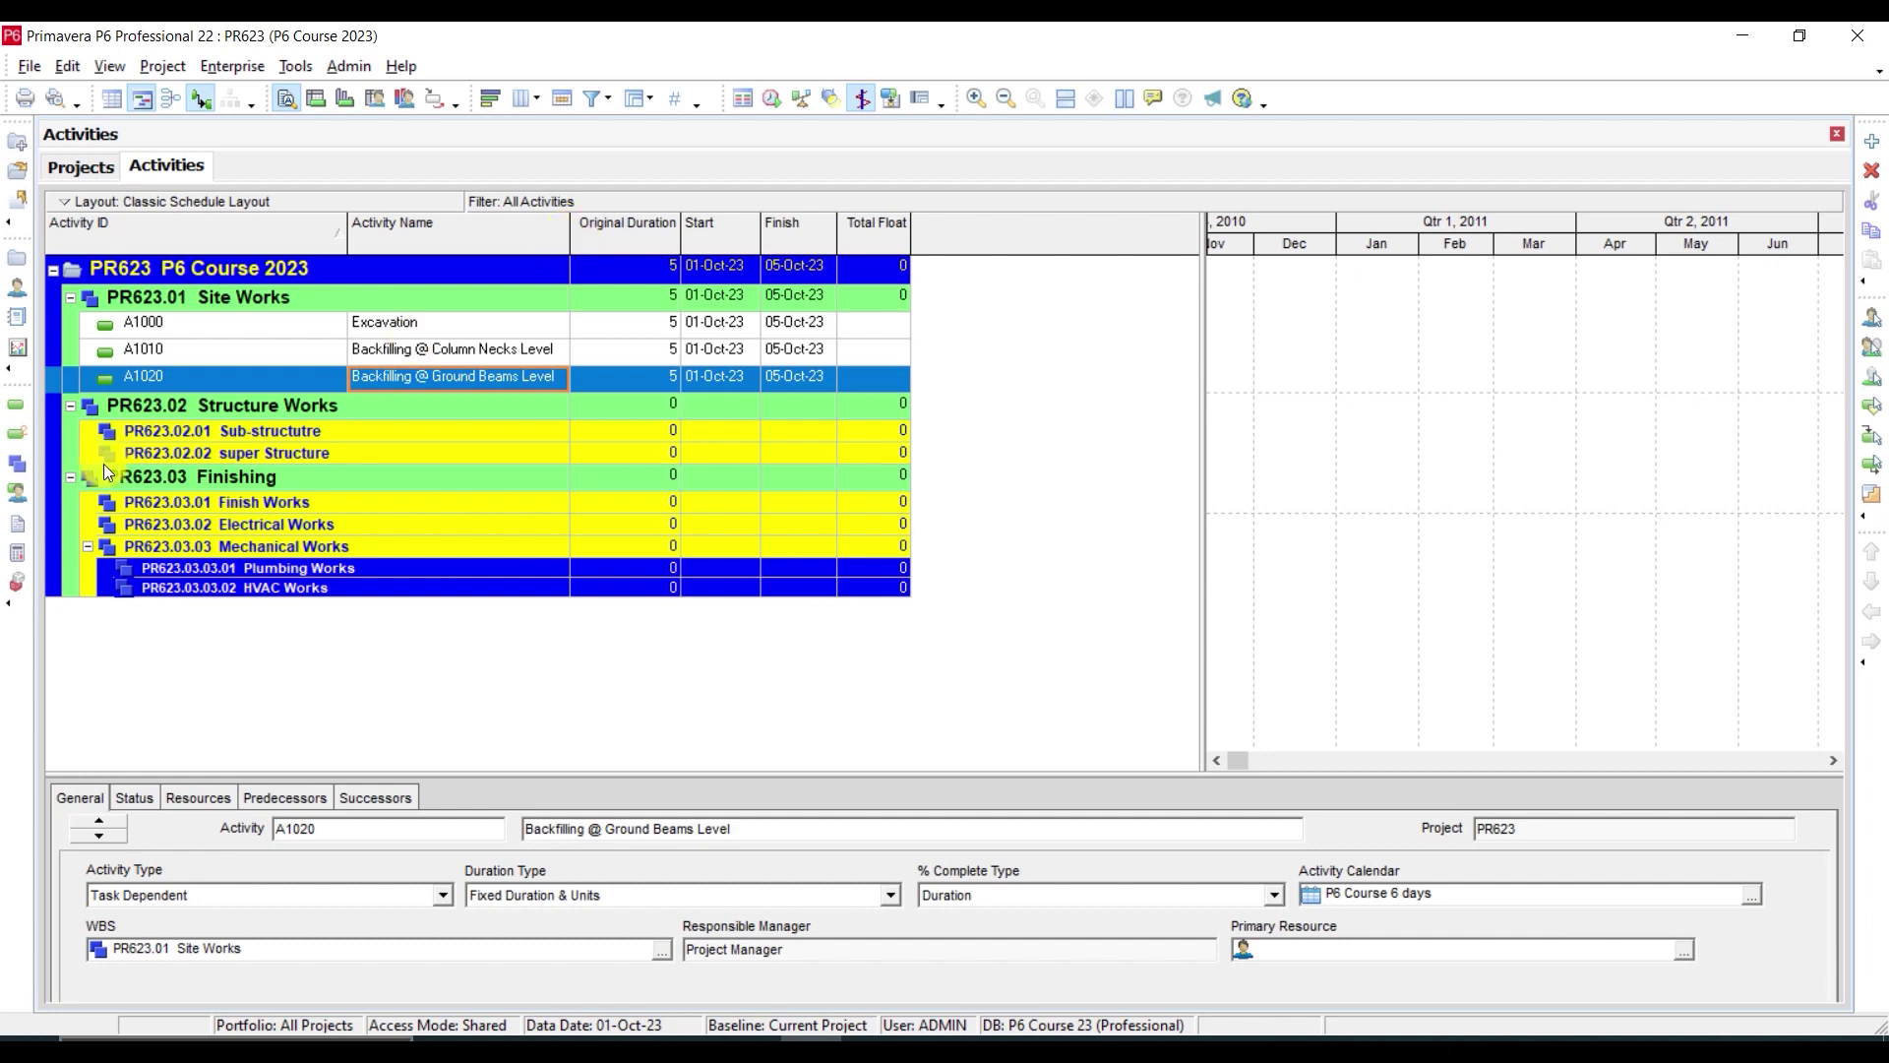
# Add two activities named "P.C" and "R.C Foundations" under the PR623.02.01 Sub-structutre WBS
pyautogui.click(309, 430)
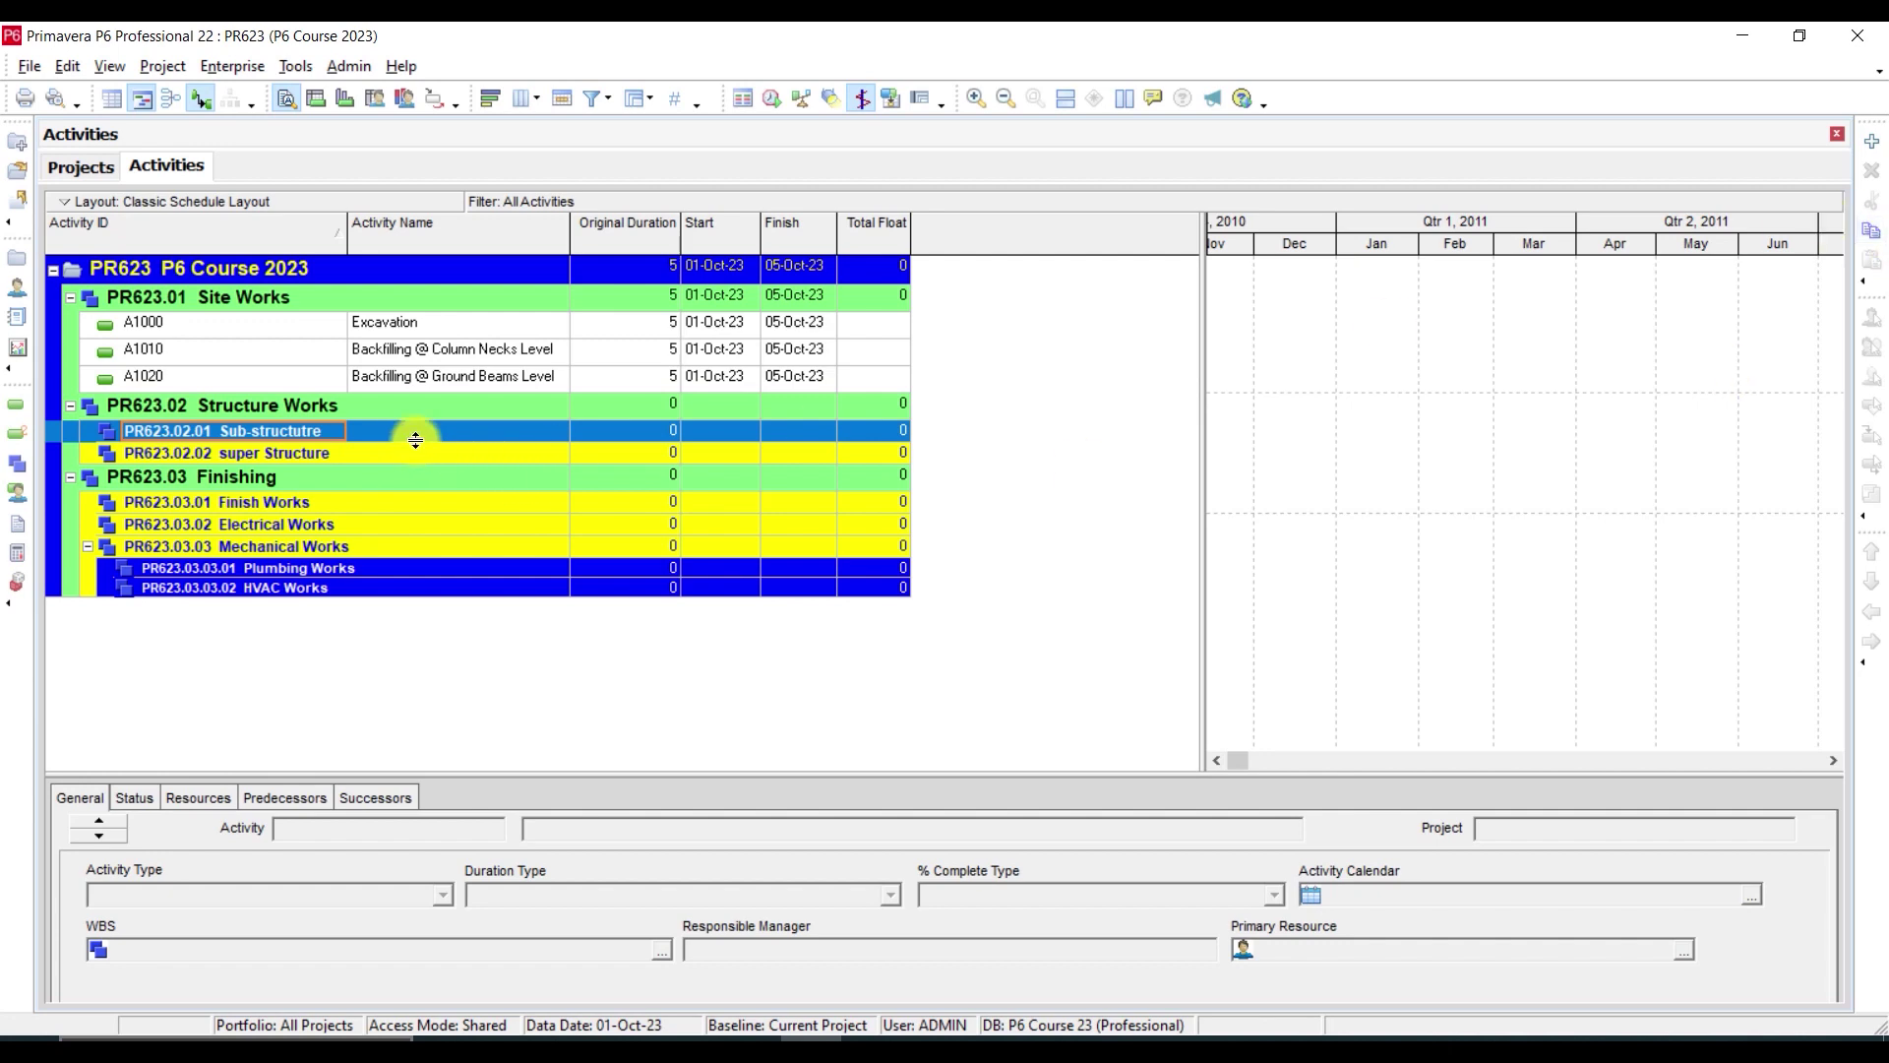
pyautogui.click(1872, 143)
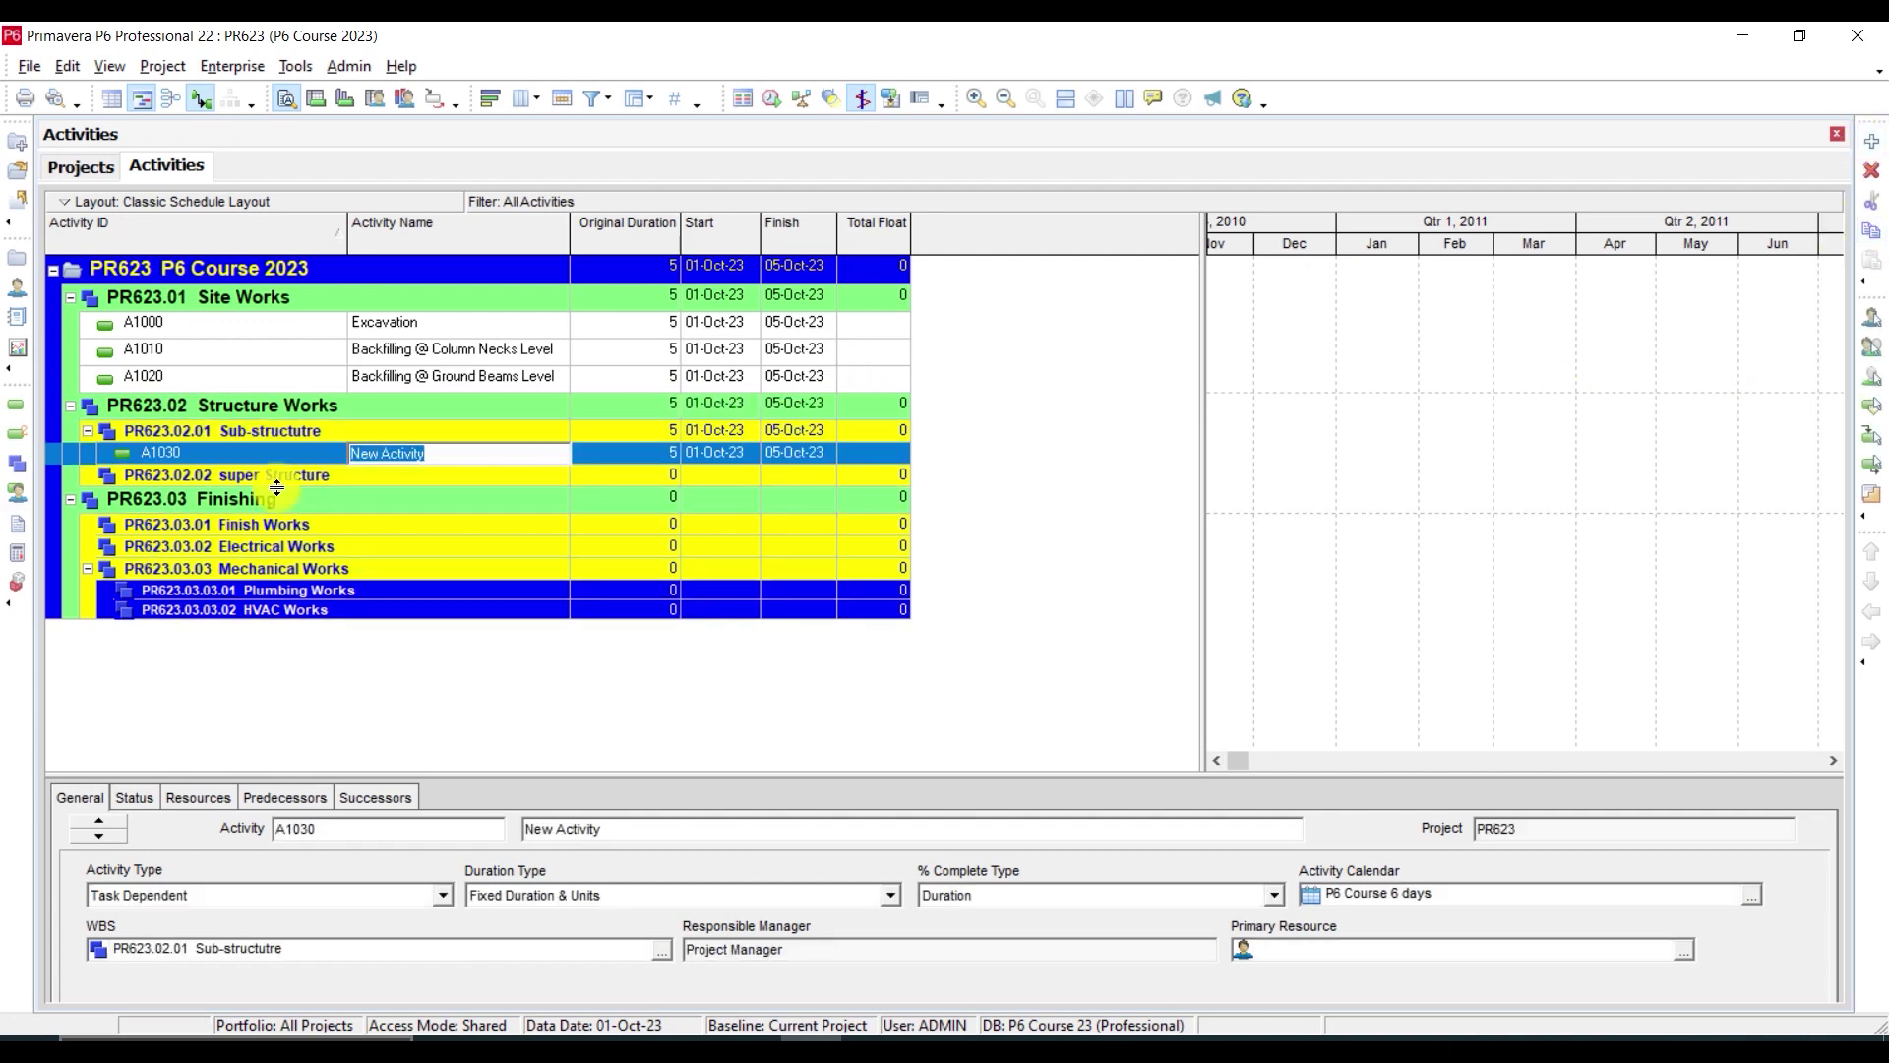
pyautogui.write('P.C')
pyautogui.press('Return')
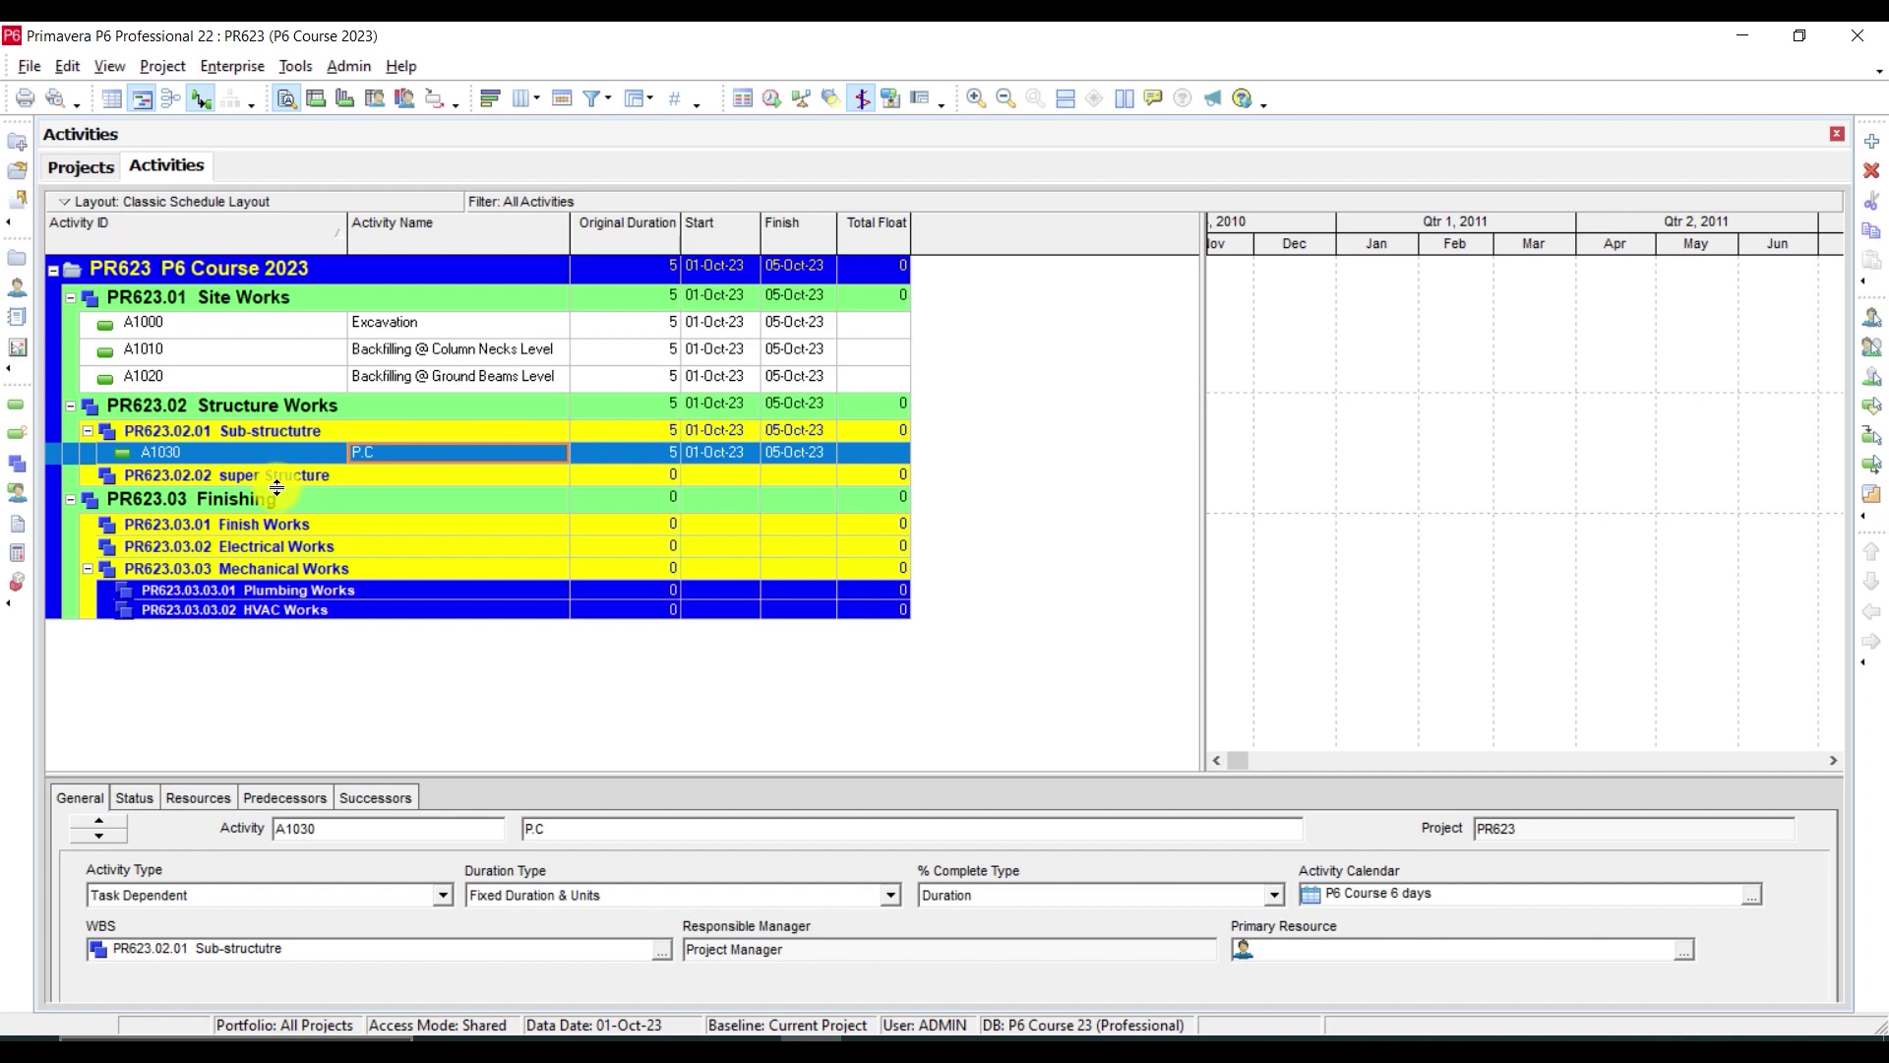
pyautogui.click(1871, 141)
pyautogui.press('BackSpace')
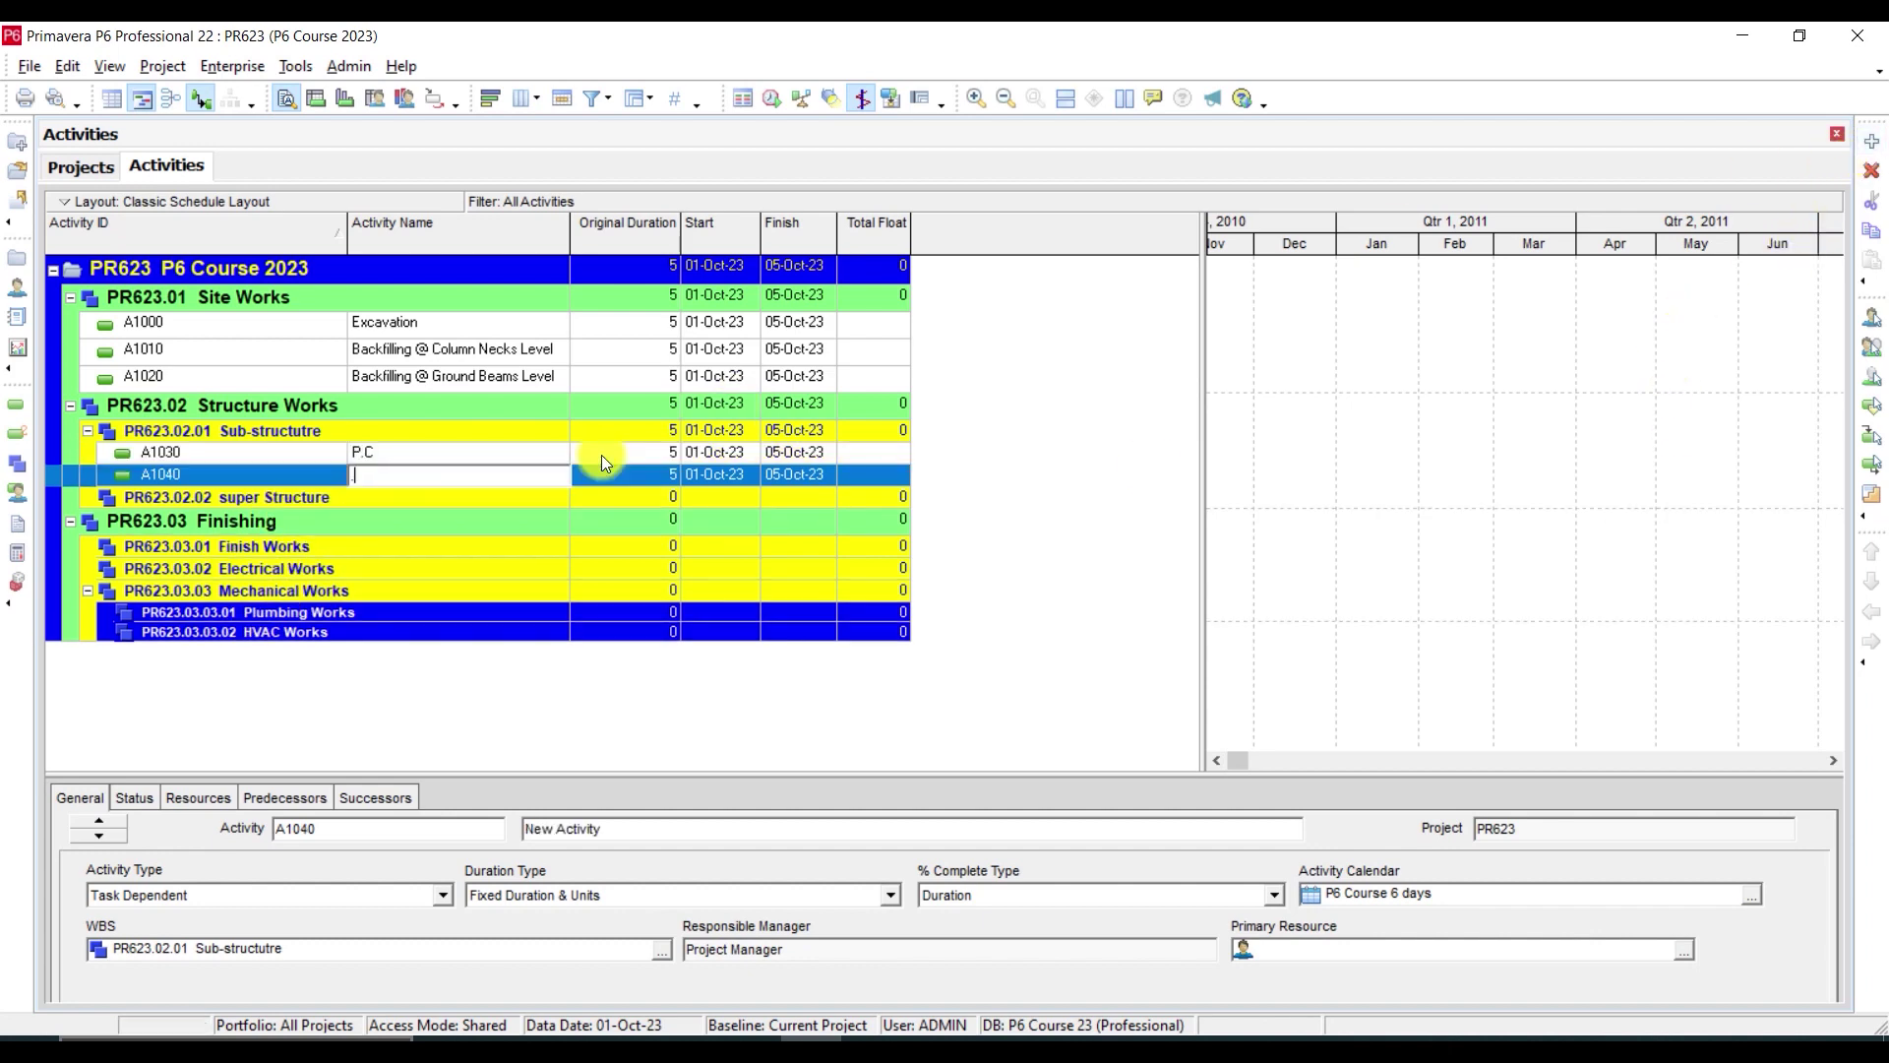
pyautogui.write('R.C Foundations')
pyautogui.press('Return')
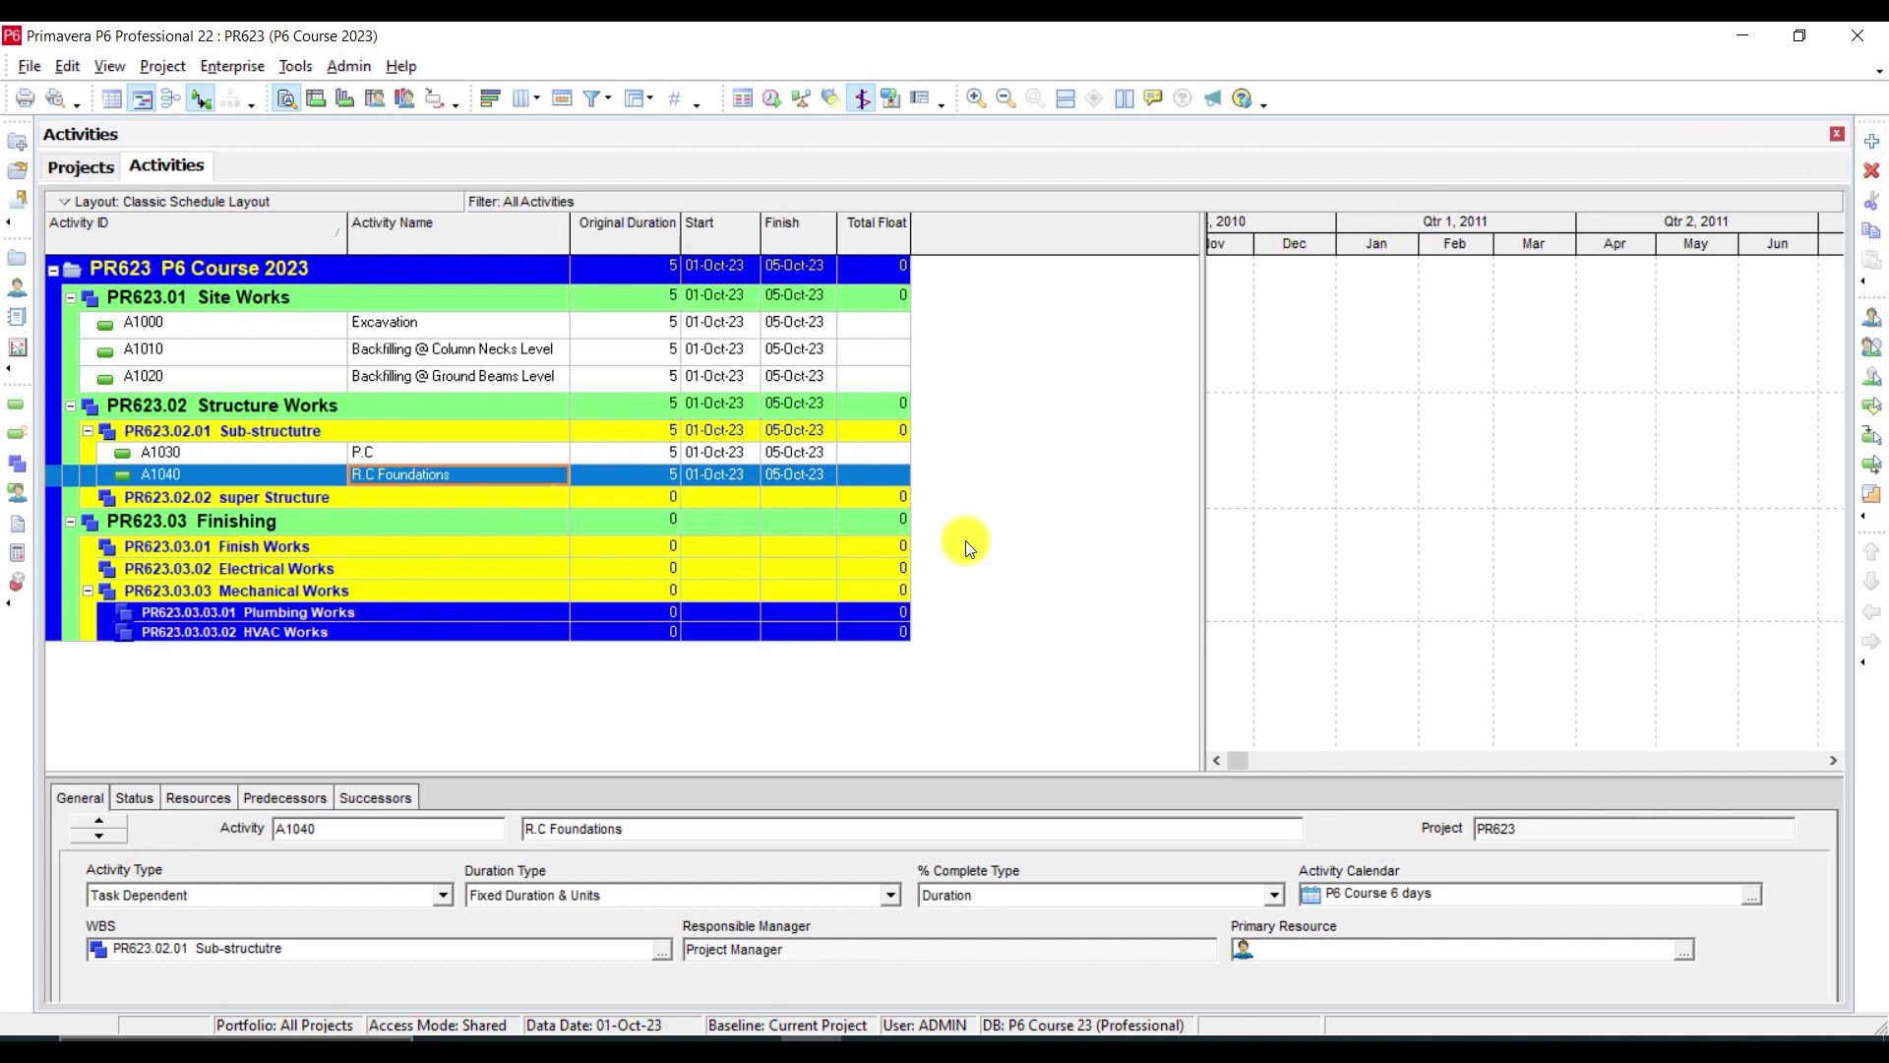
# Add two more Sub-structutre activities named "Column Necks" and "Waterproofing For Foundations"
pyautogui.click(1872, 141)
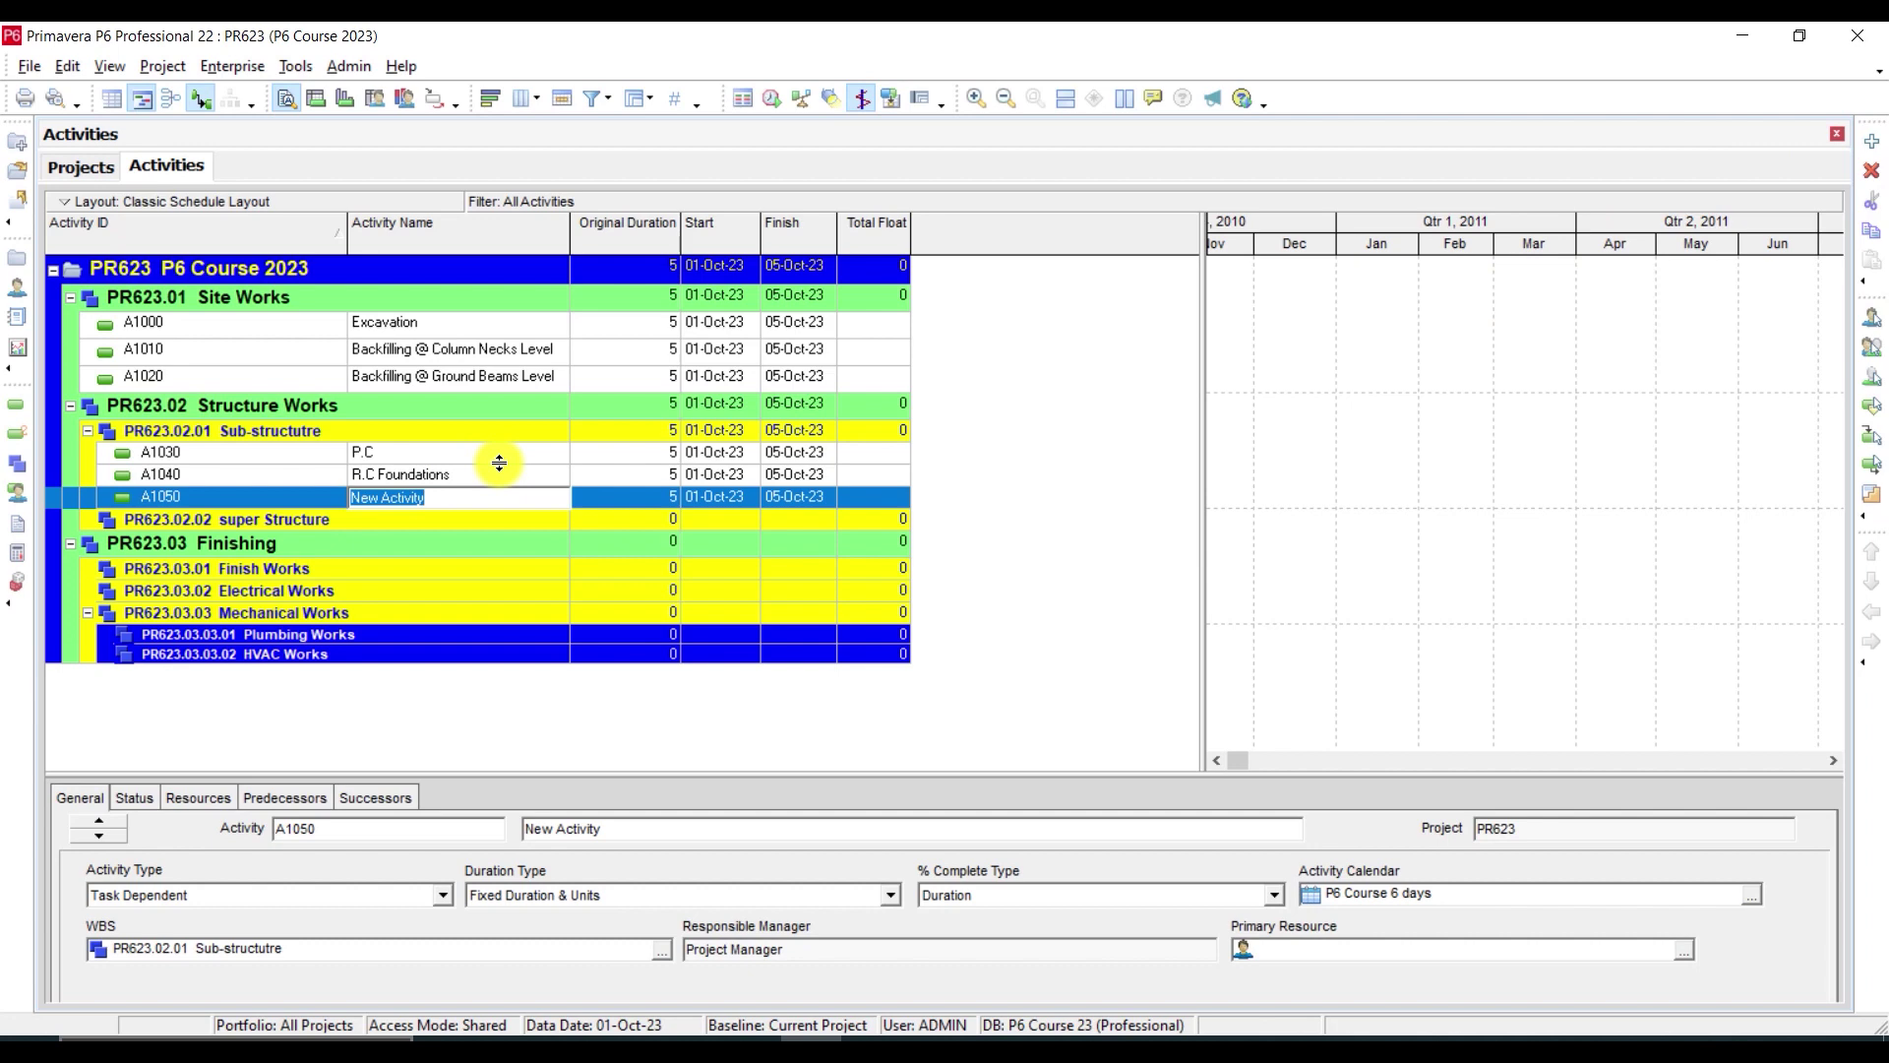
pyautogui.write('Column Necks')
pyautogui.press('Return')
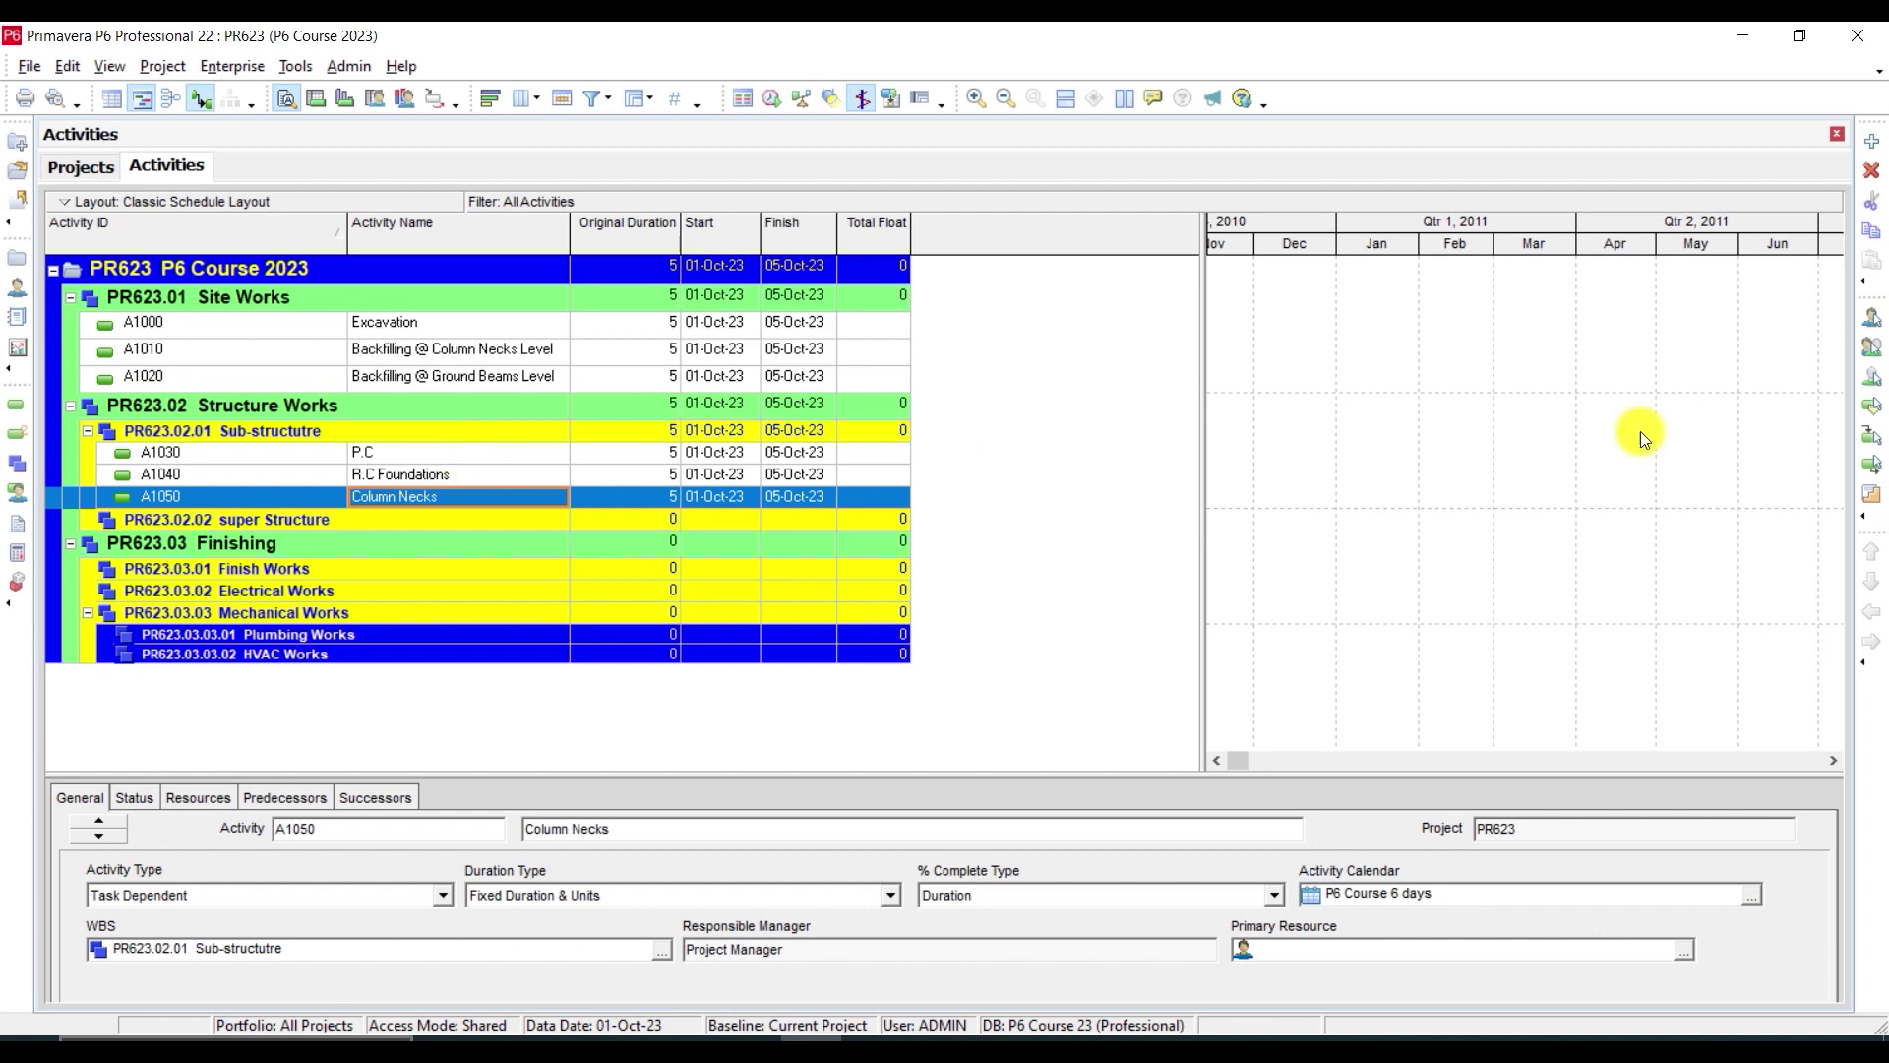
pyautogui.click(1871, 140)
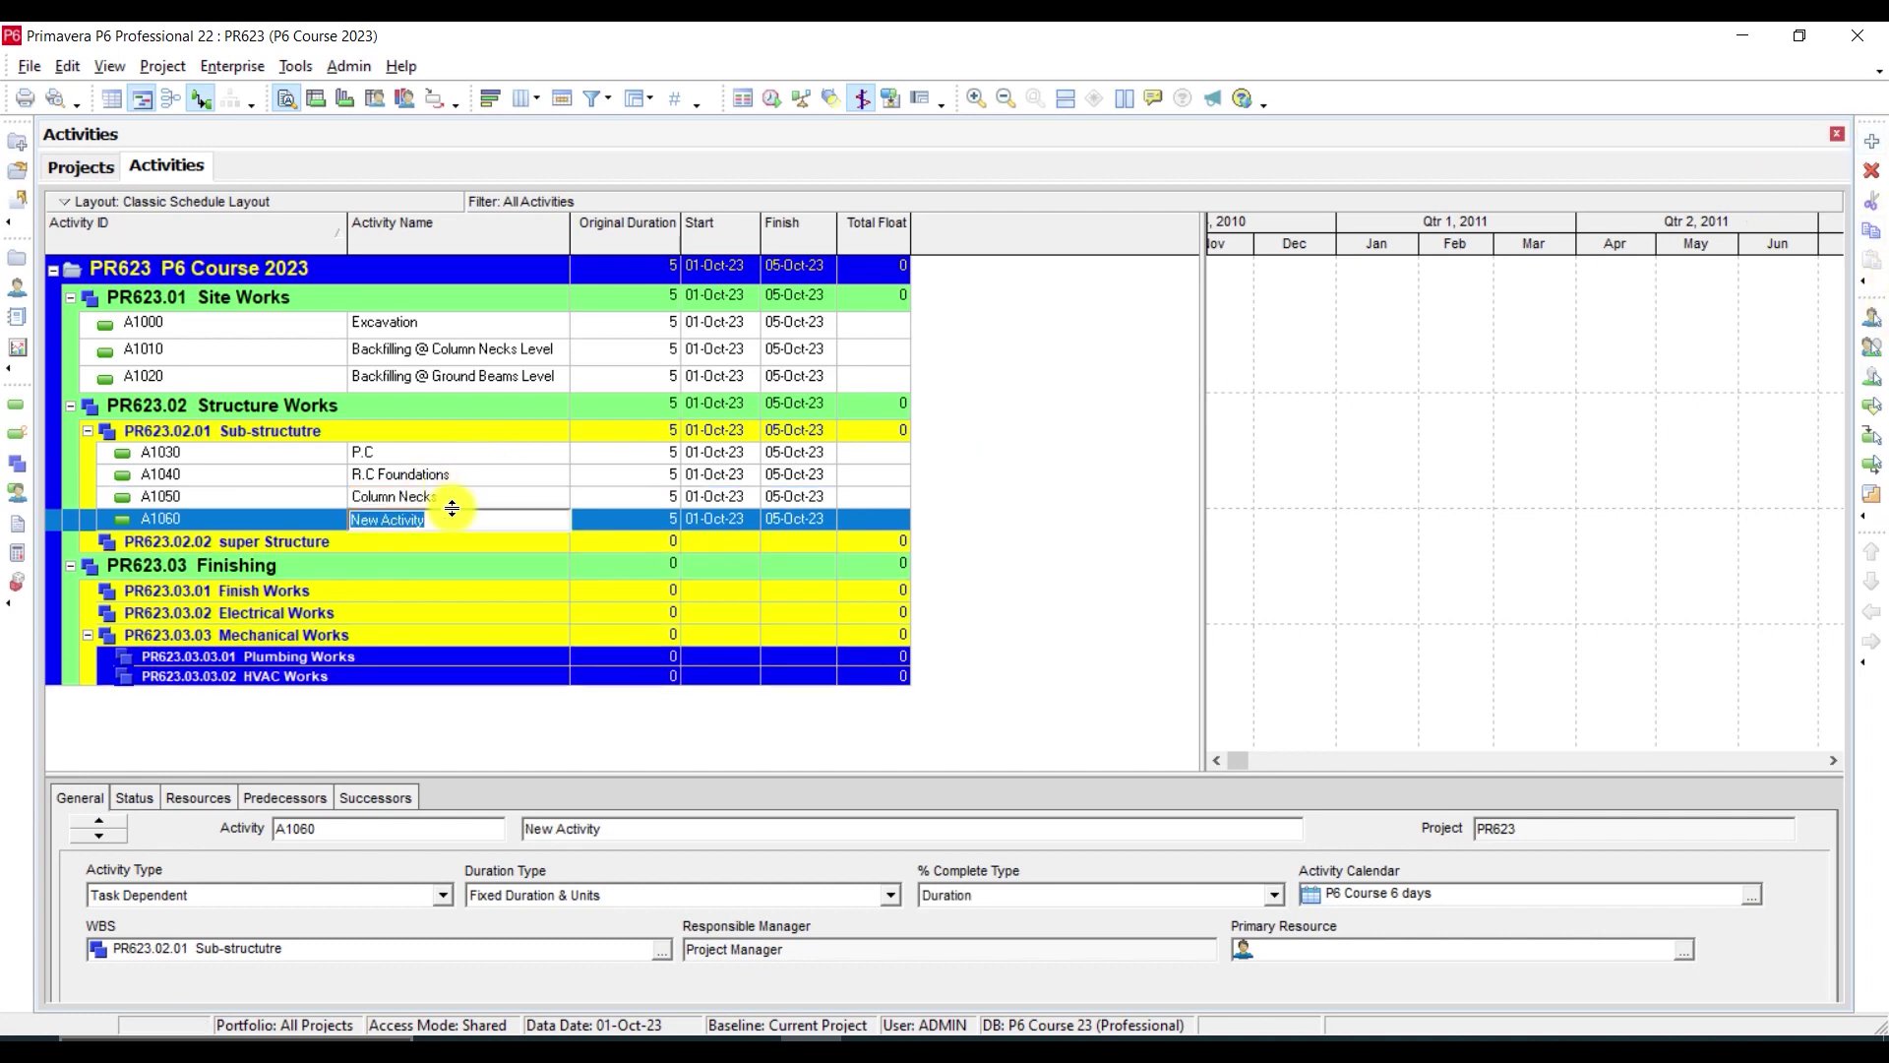
pyautogui.write('Waterproofing For G')
pyautogui.press('BackSpace')
pyautogui.write('Foundations')
pyautogui.press('Return')
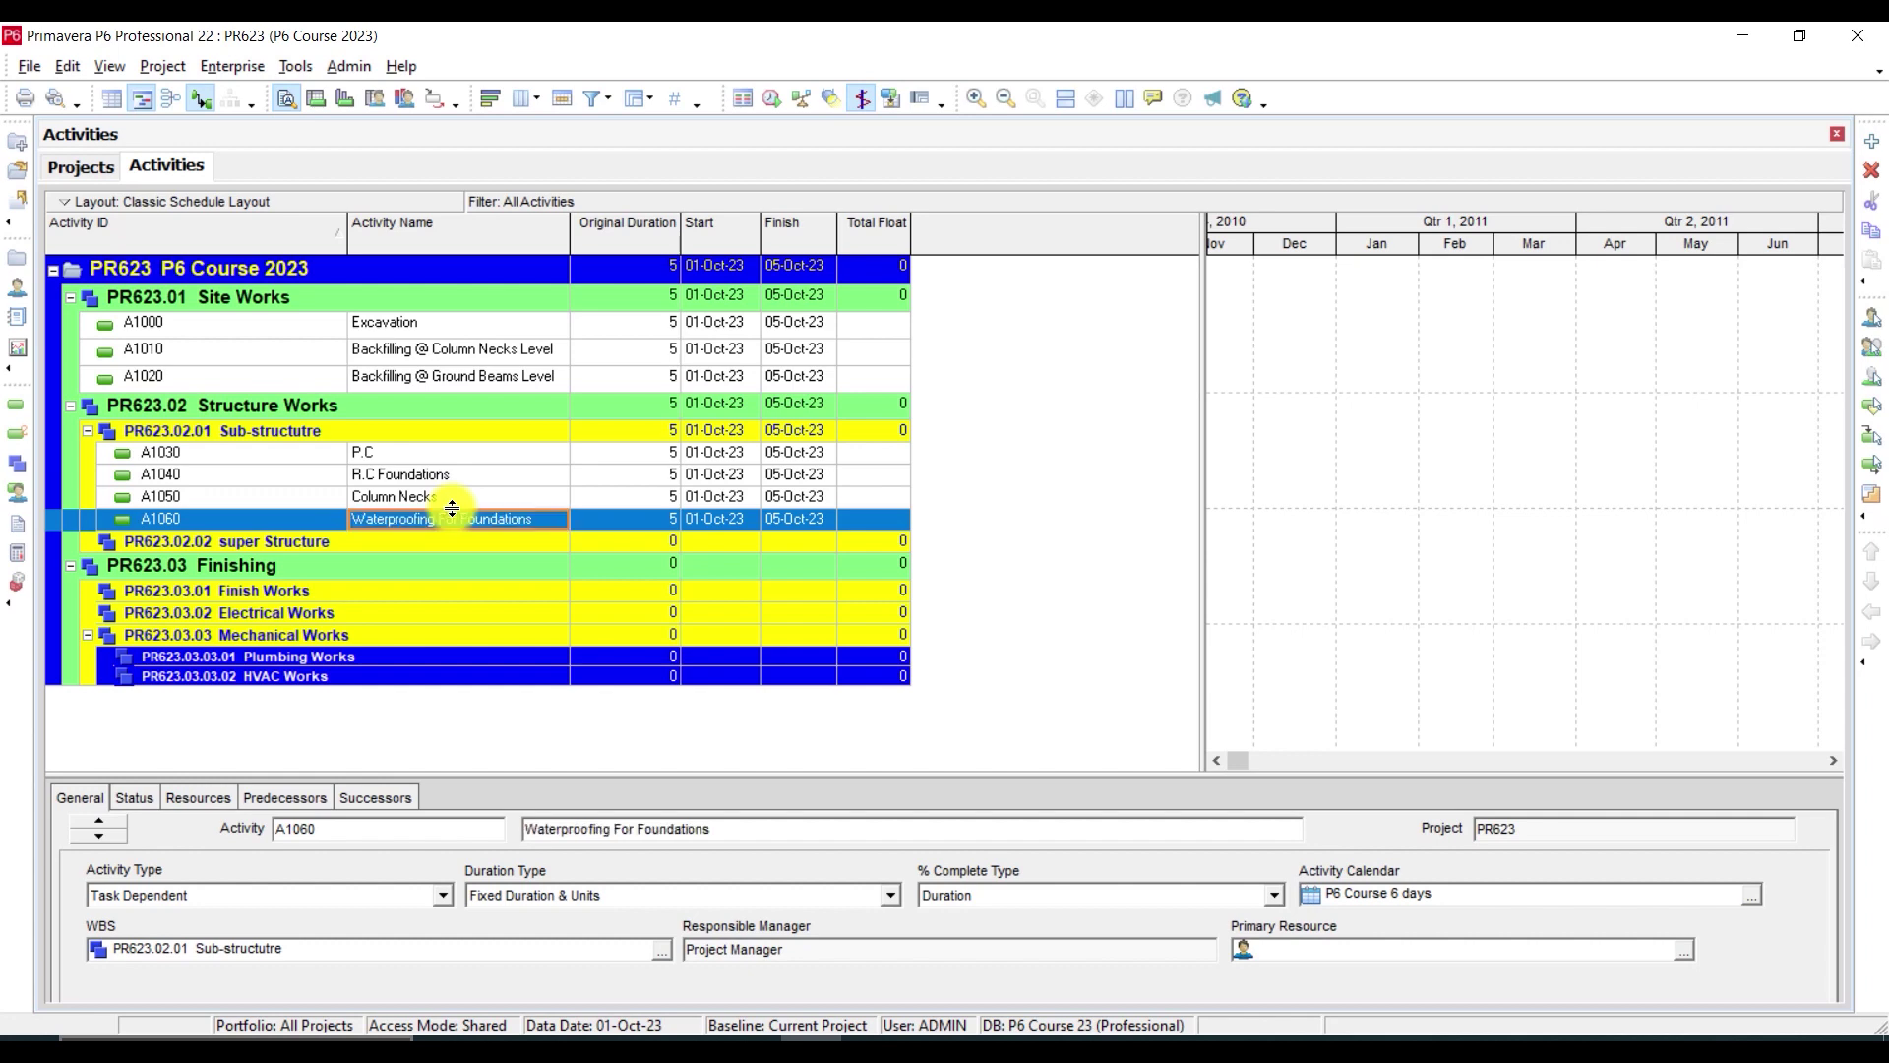
# Add an activity named "Ground Beams" under the Sub-structutre WBS
pyautogui.click(1872, 144)
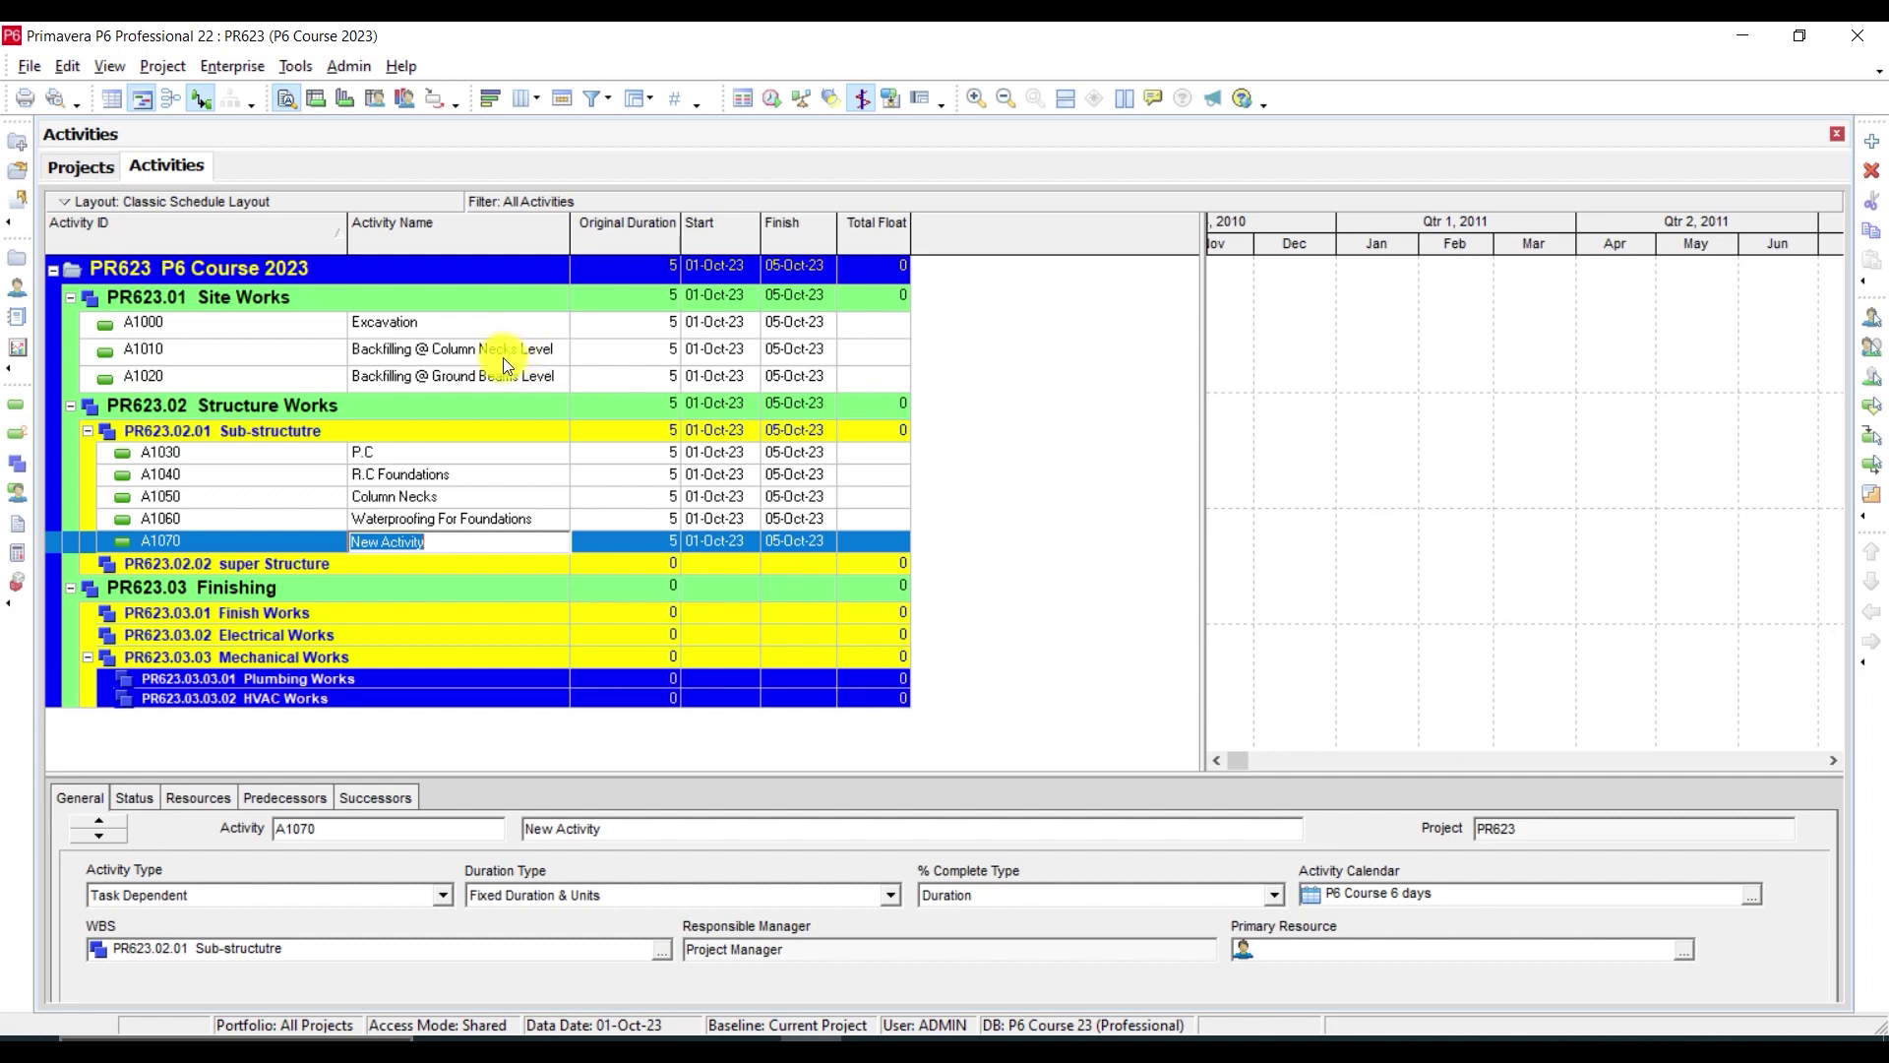
pyautogui.write('Ground Beams')
pyautogui.press('Return')
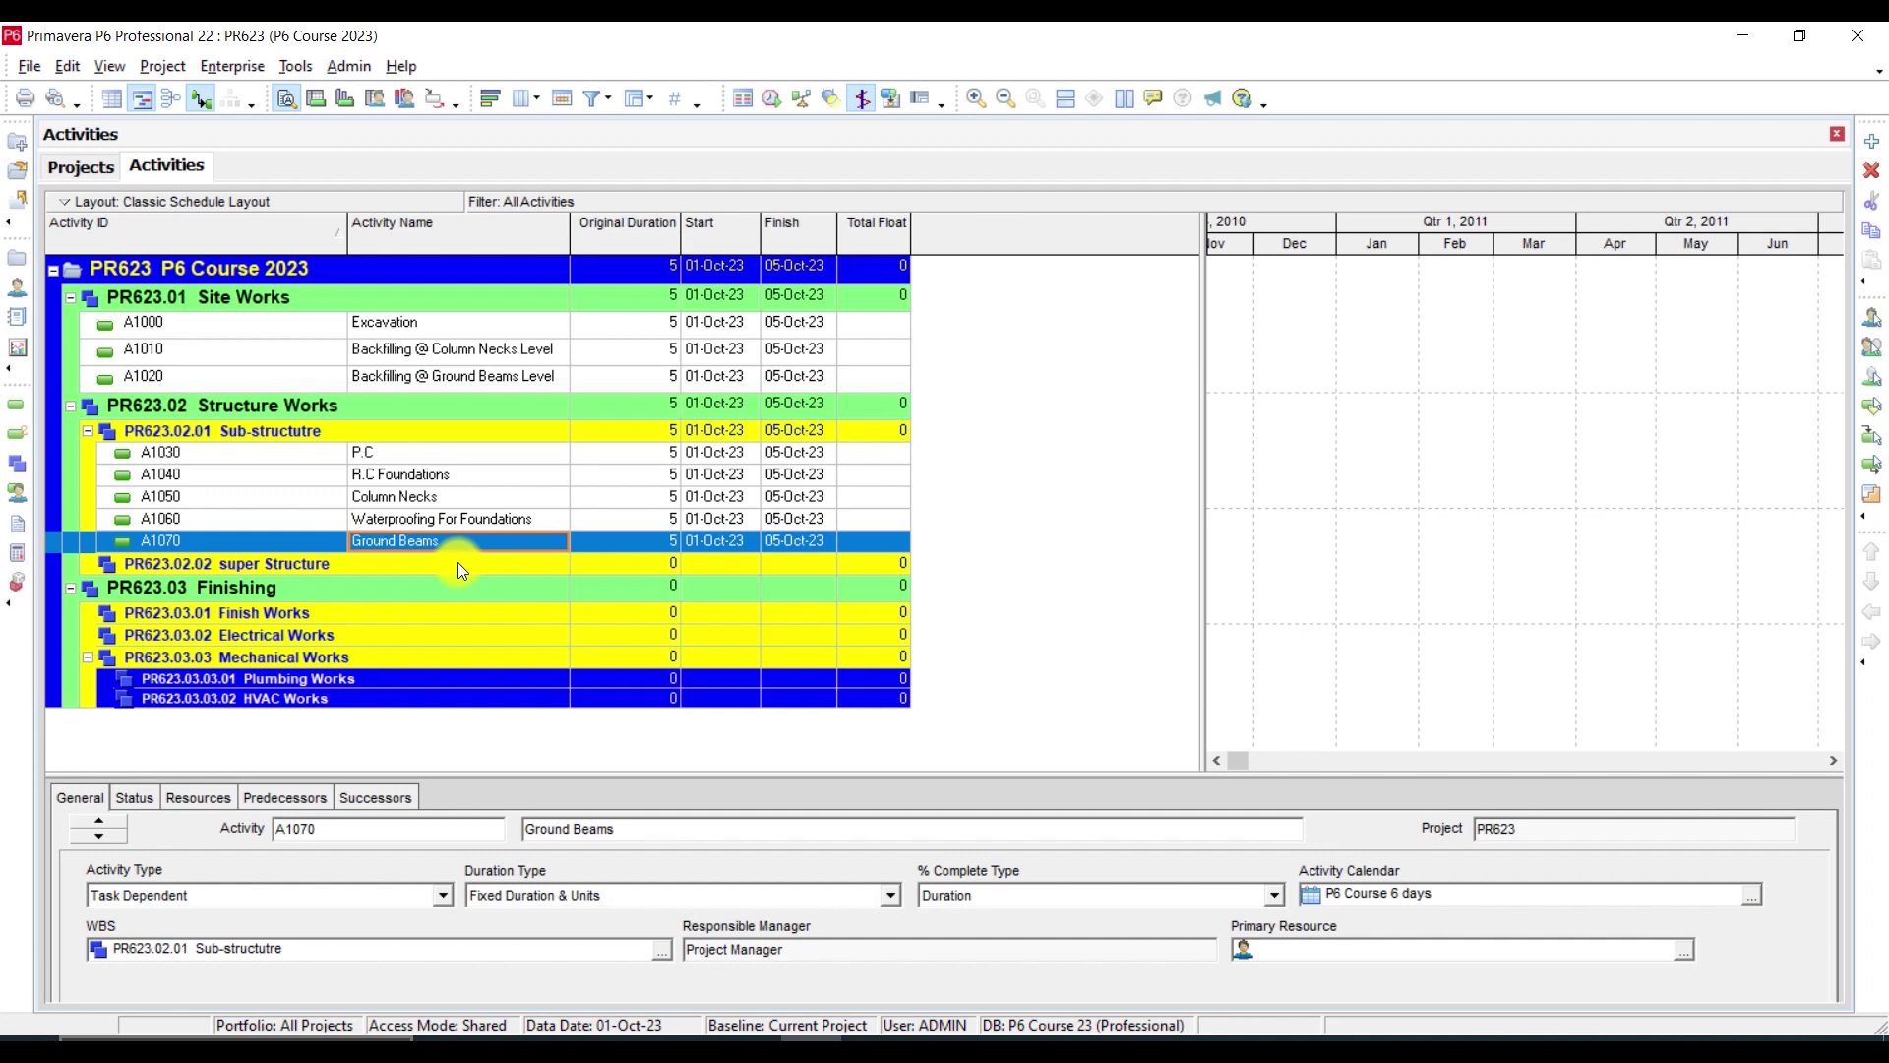
# Add two activities named "Waterproofing For G. Beams" and "SOG" under the Sub-structutre WBS
pyautogui.click(1871, 141)
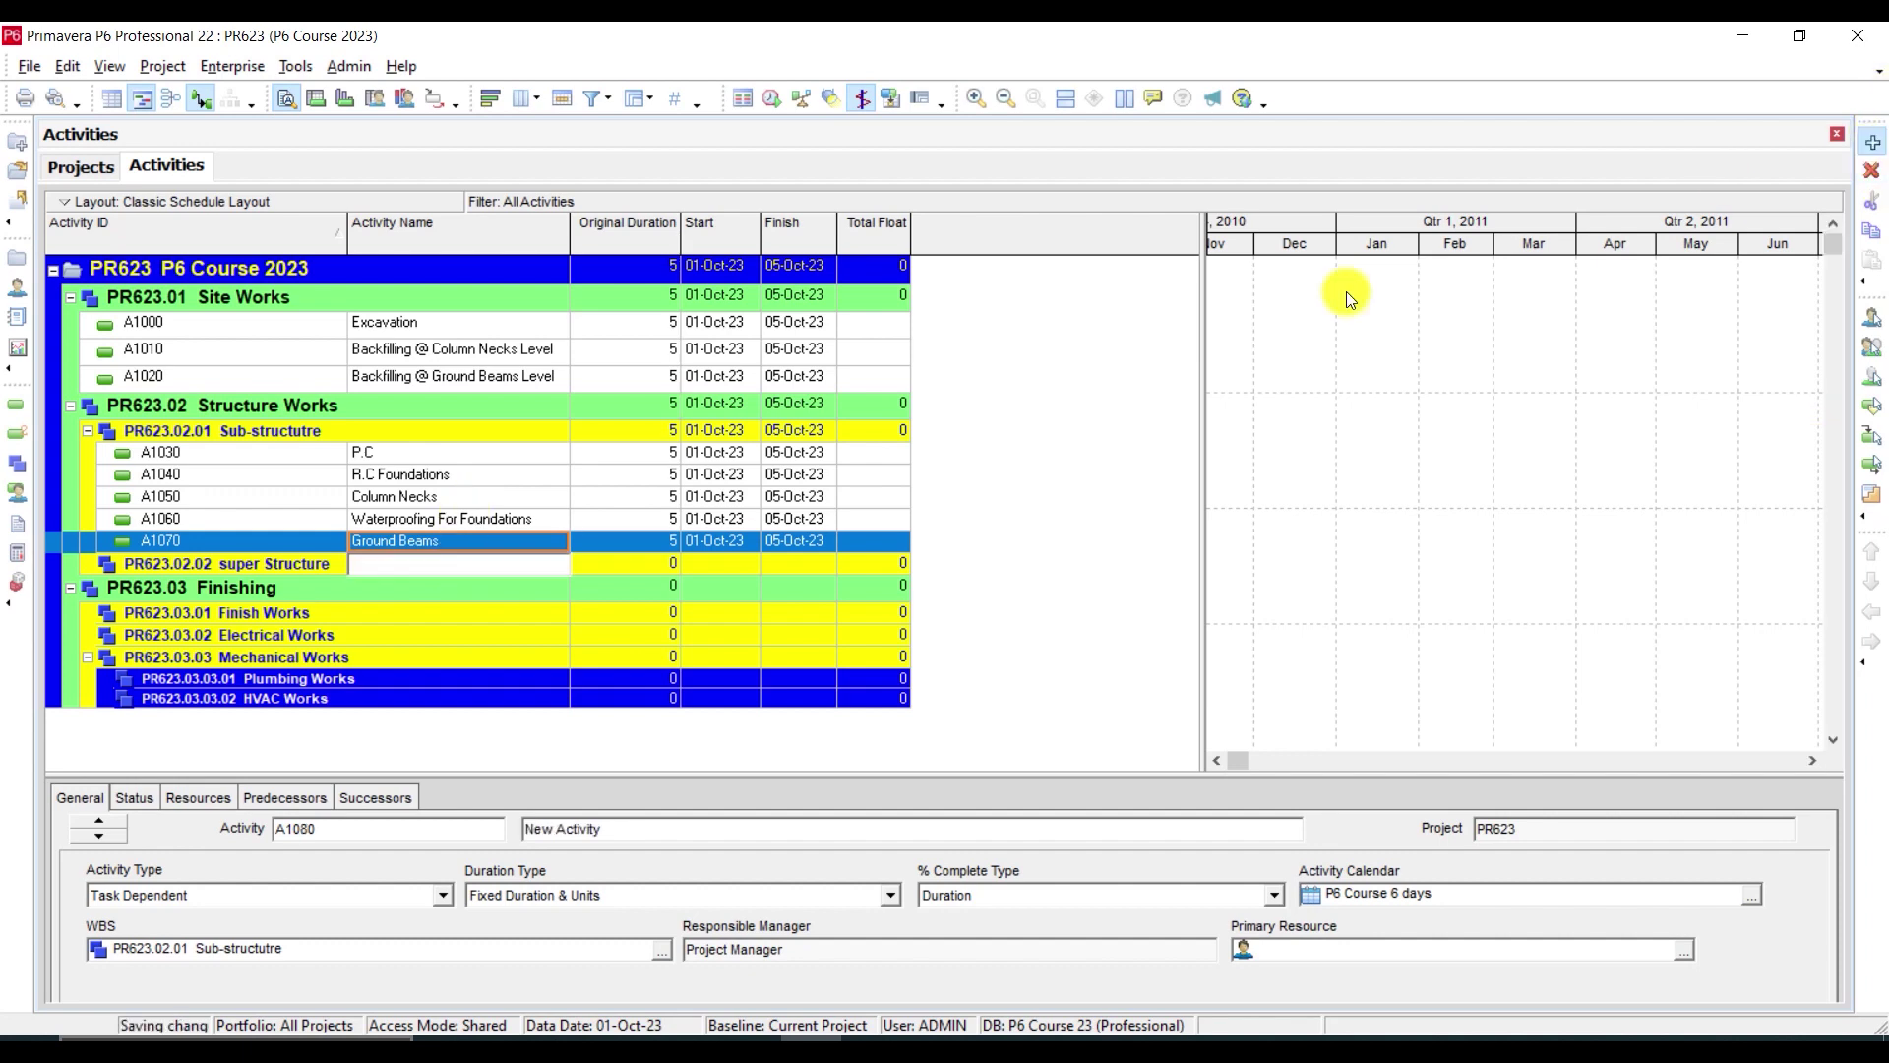
pyautogui.write('Water')
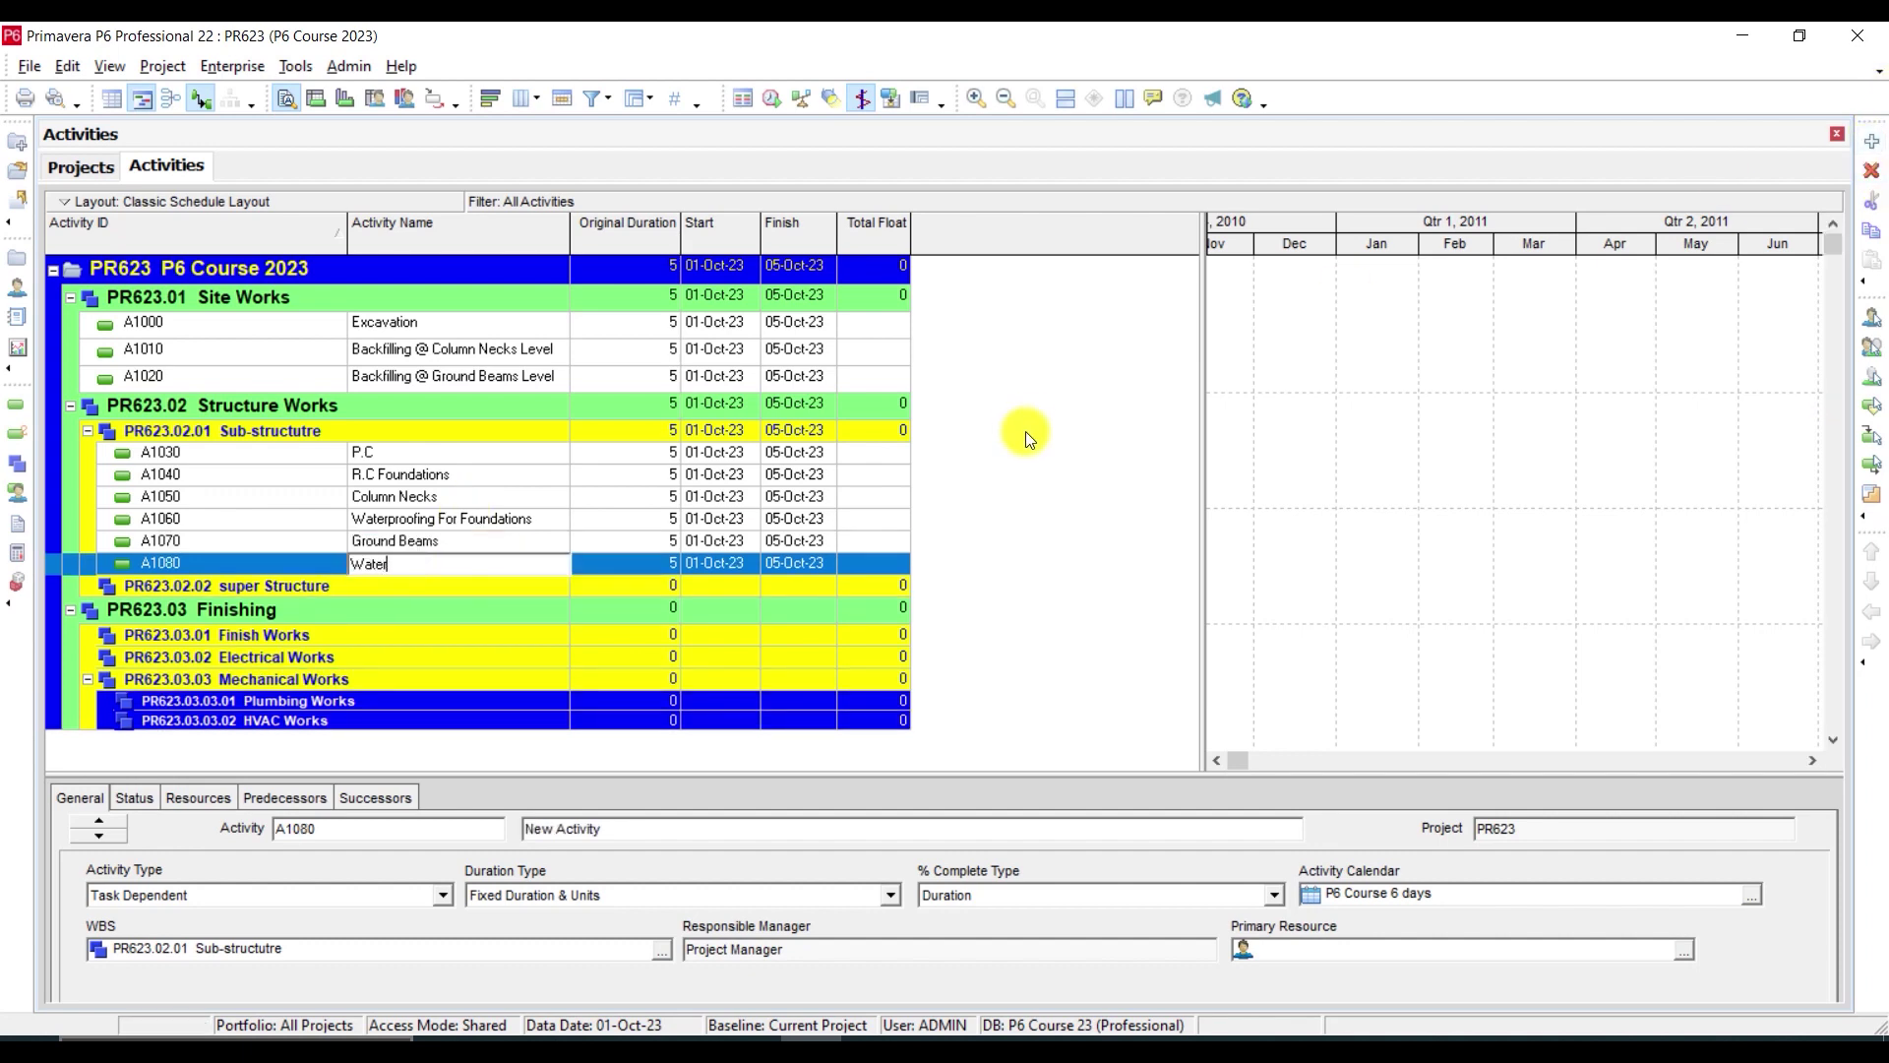
pyautogui.write('proofing For G. Beams')
pyautogui.press('Return')
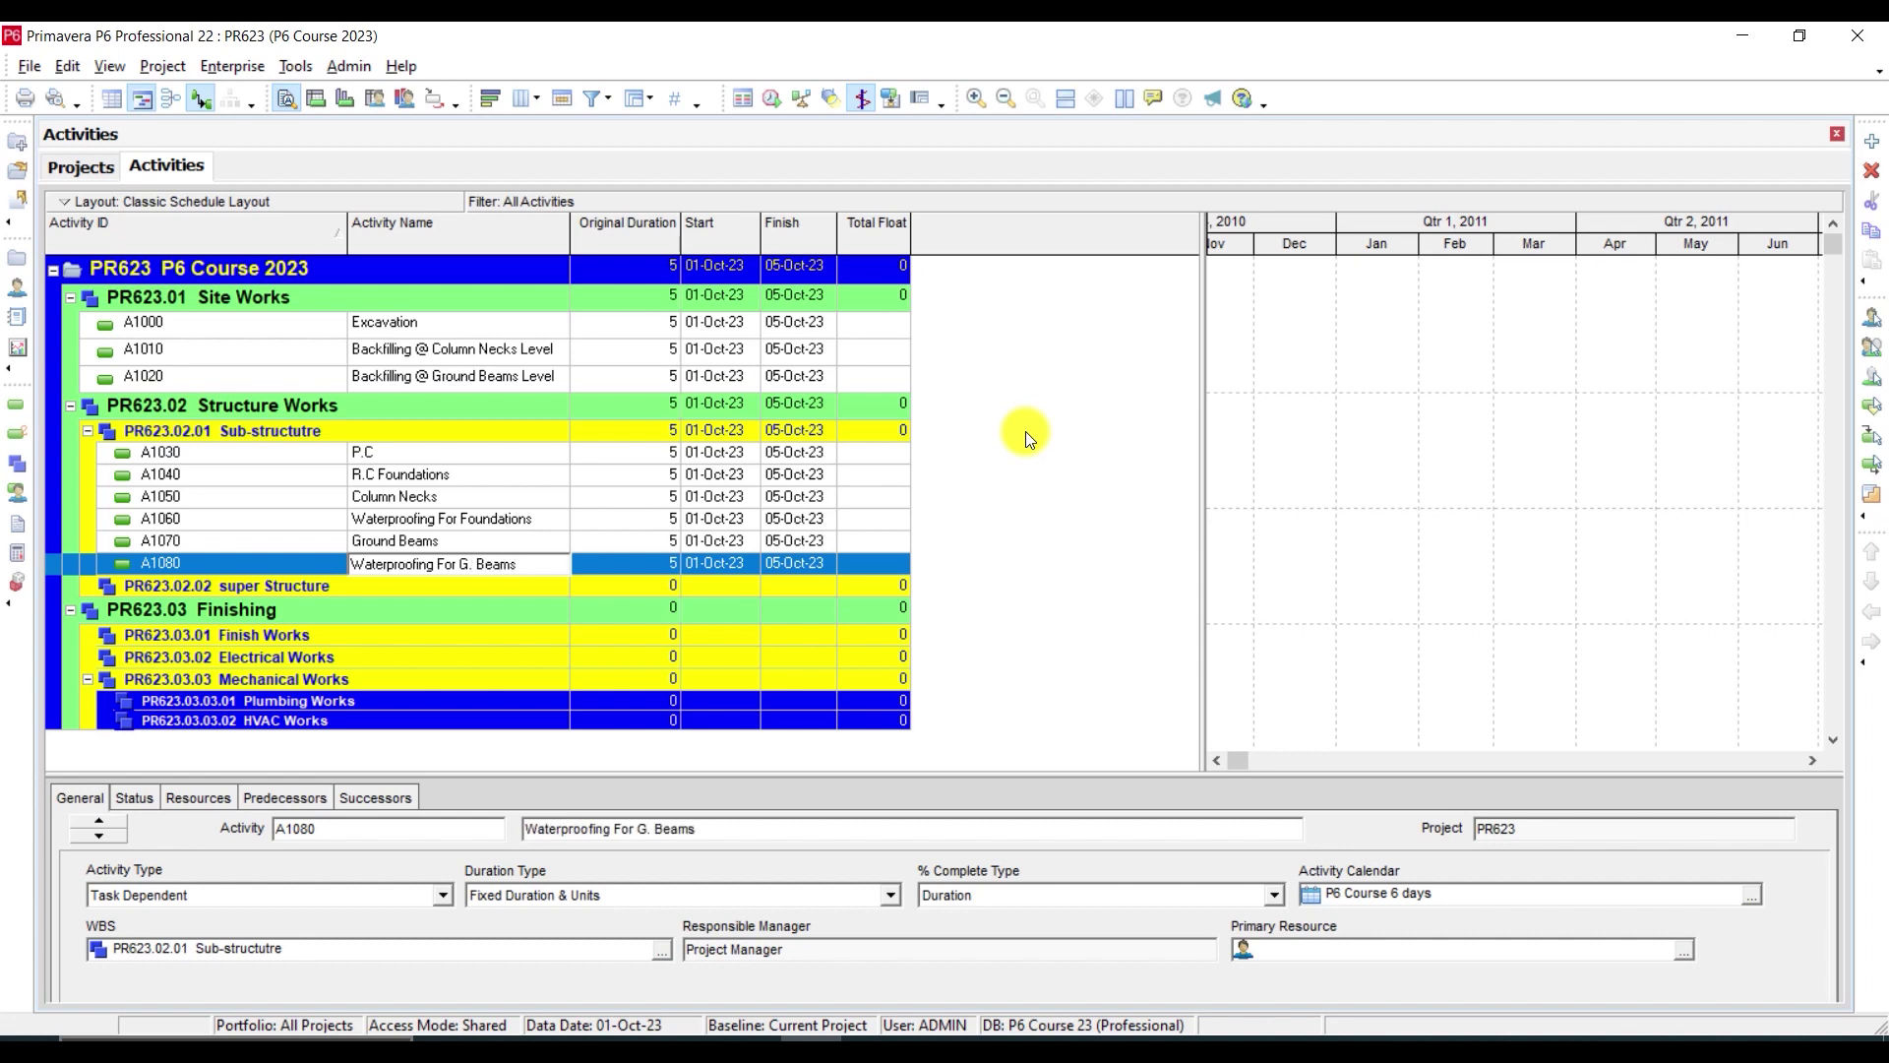
pyautogui.click(1871, 141)
pyautogui.write('SOF')
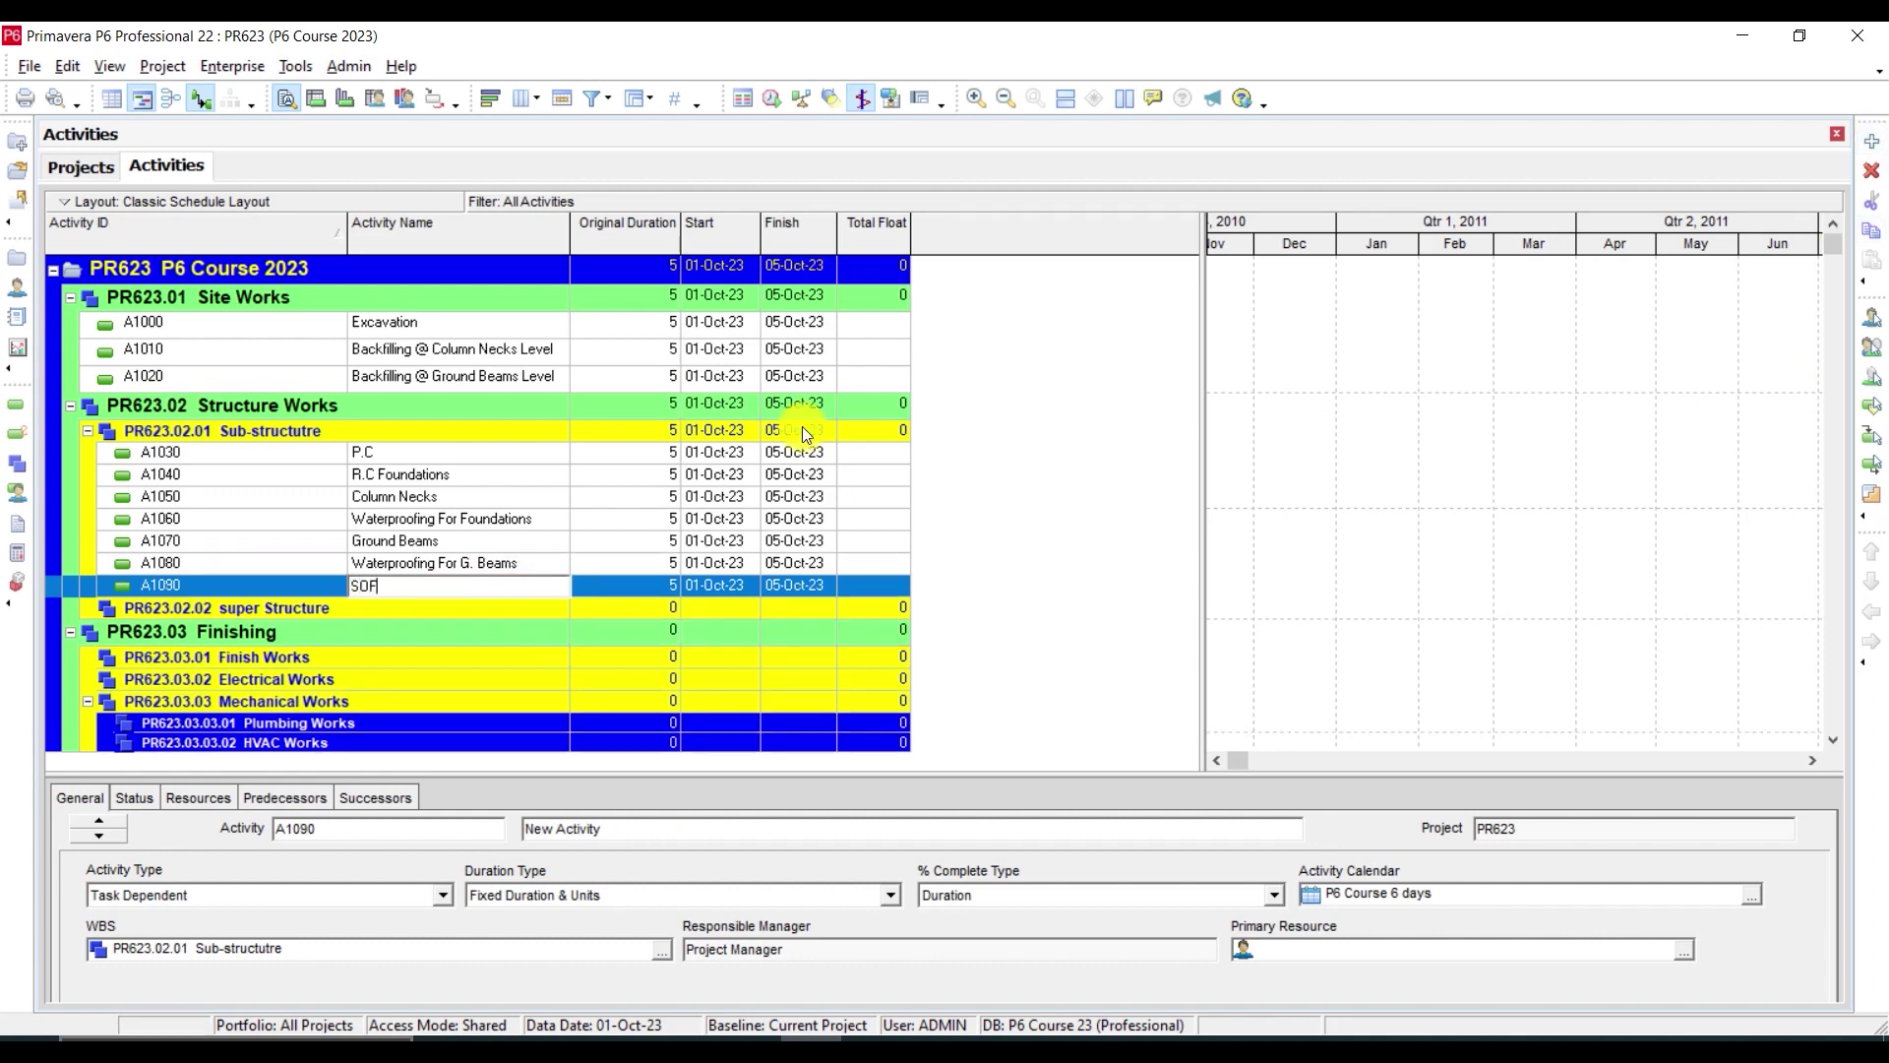
pyautogui.write('G')
pyautogui.press('Return')
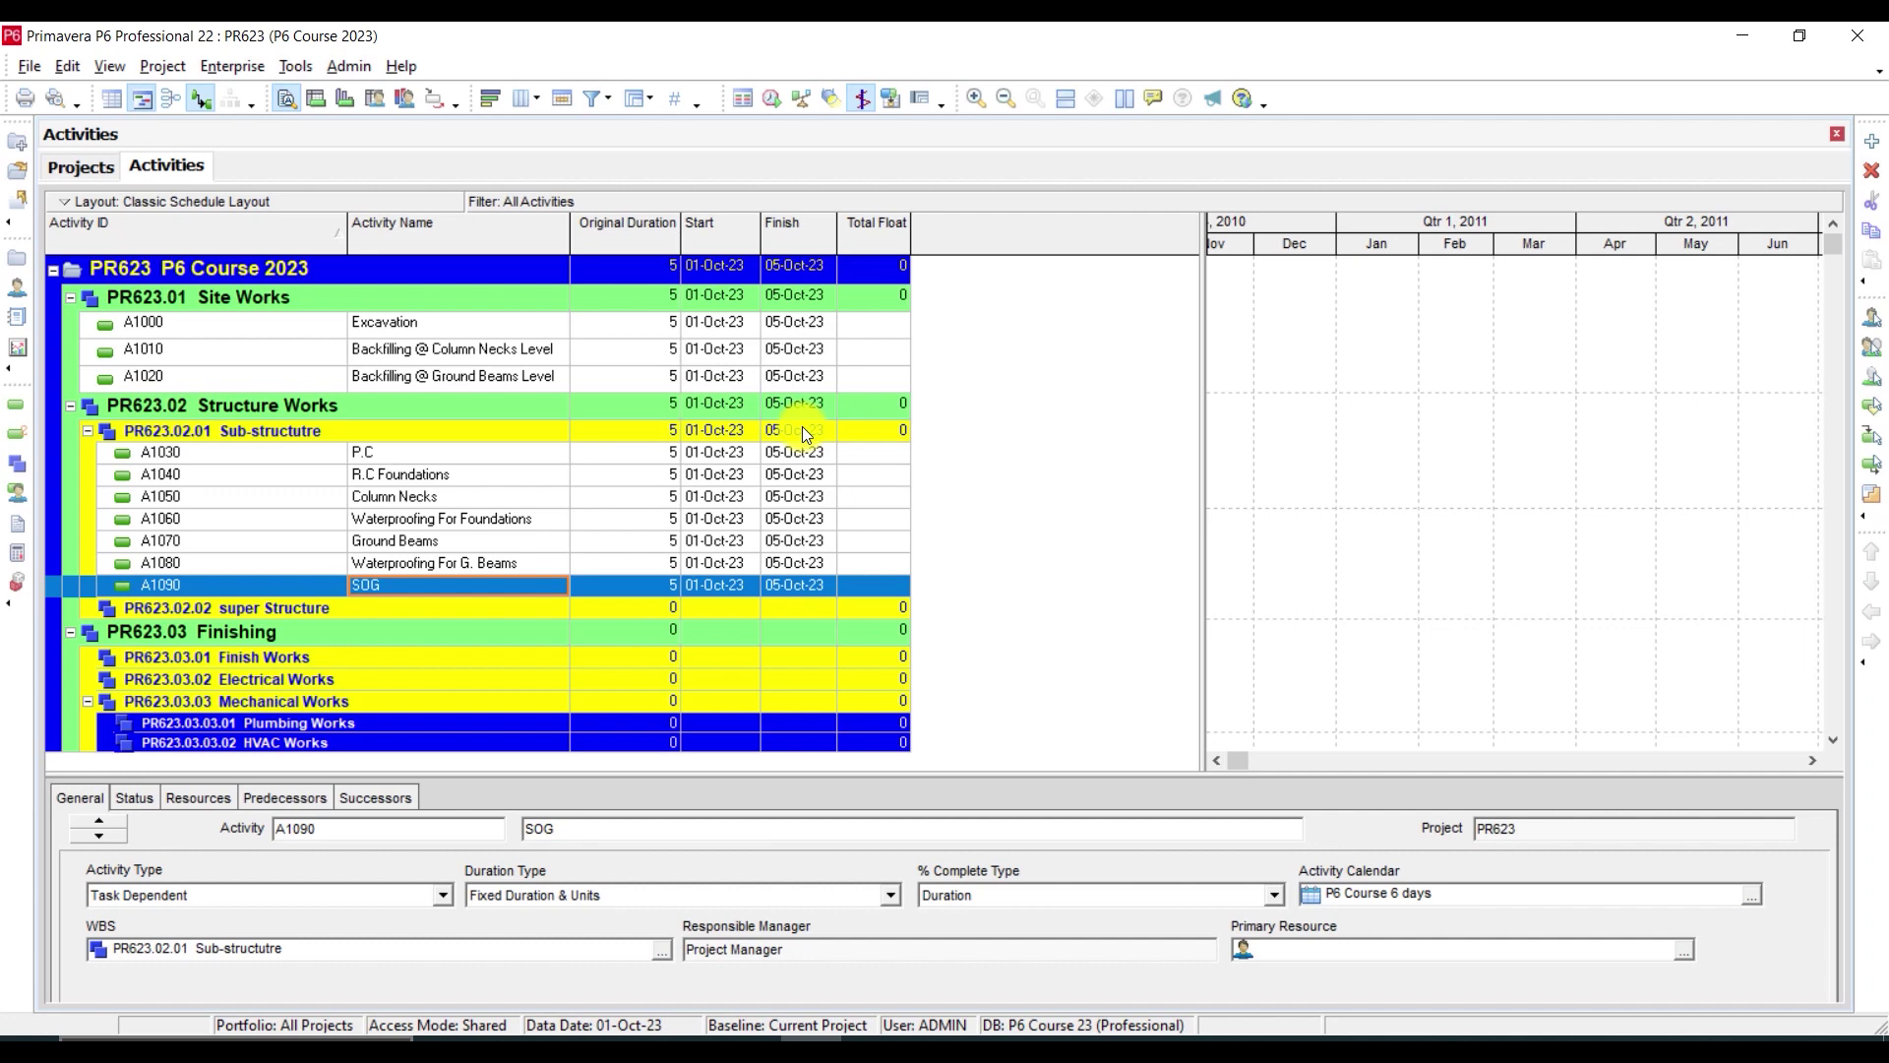
# Add two activities named "Ground Floor Columns" and "Ground Floor Slabs" under the PR623.02.02 super Structure WBS
pyautogui.click(303, 606)
pyautogui.click(1873, 144)
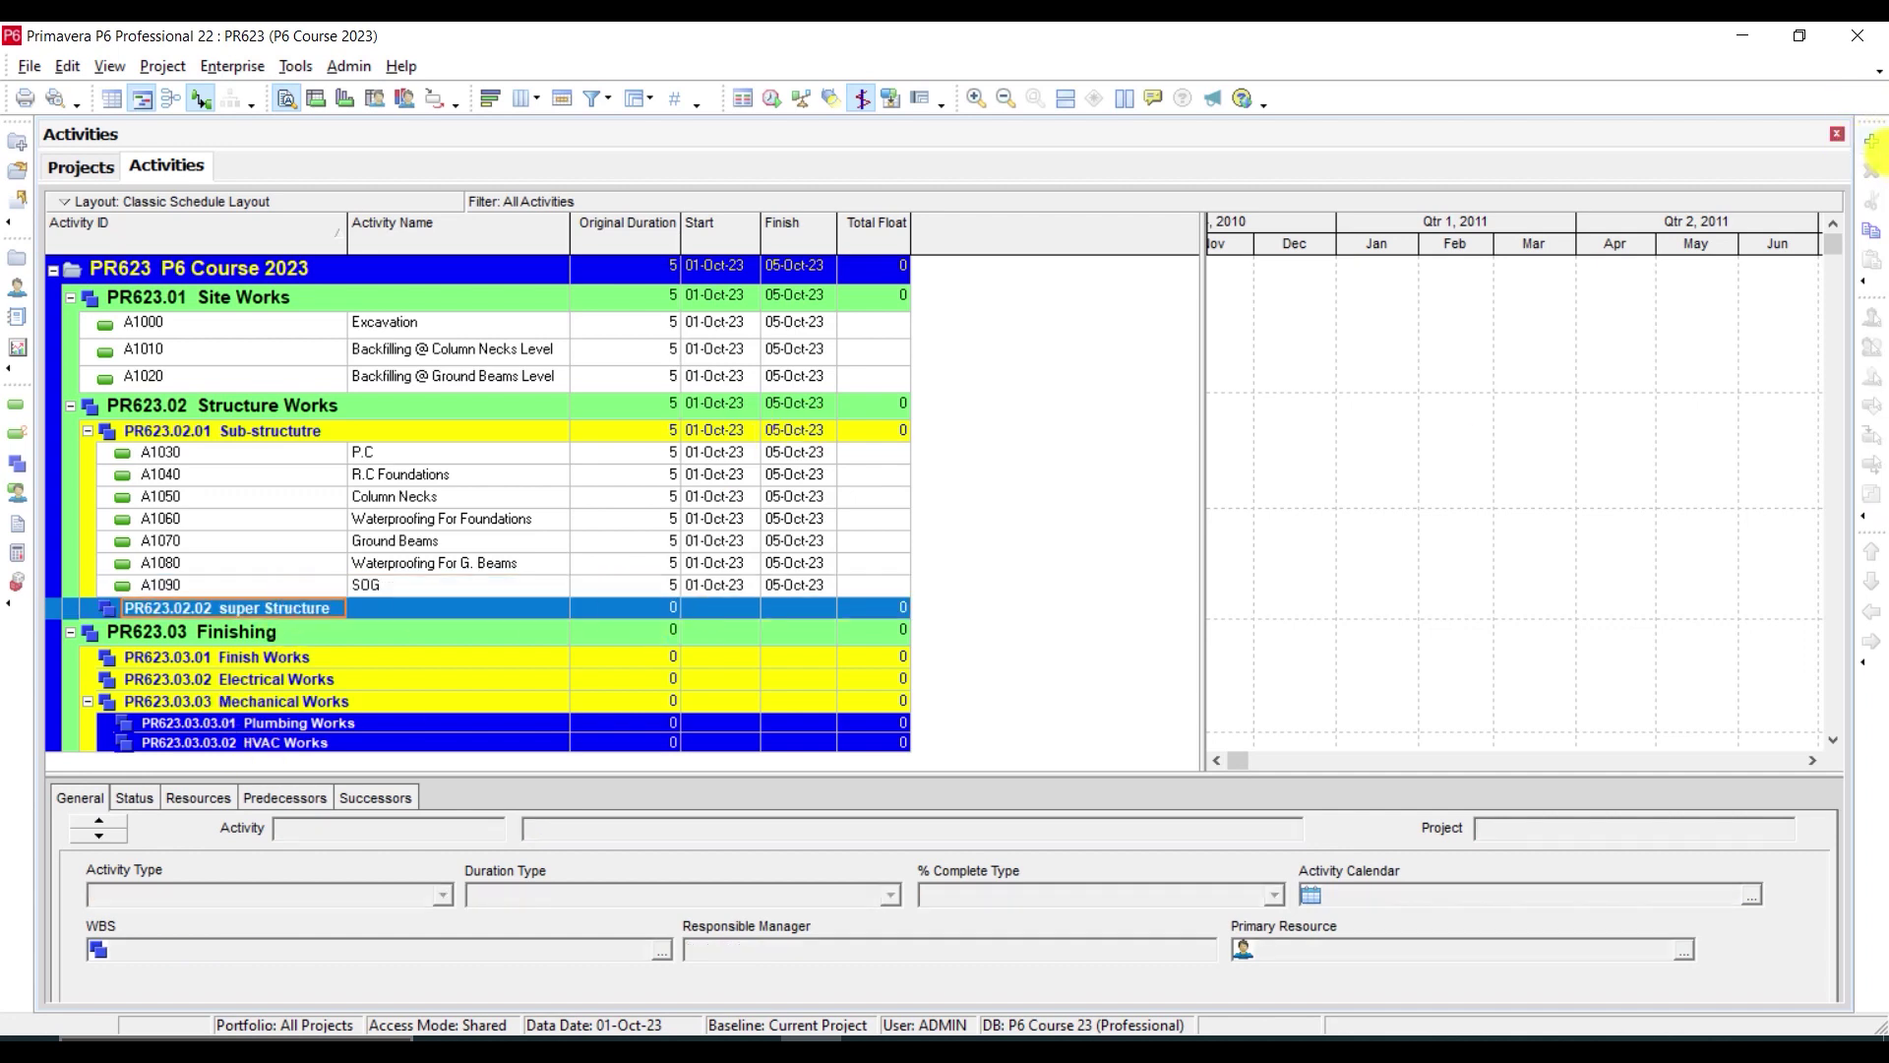
pyautogui.write('Gro')
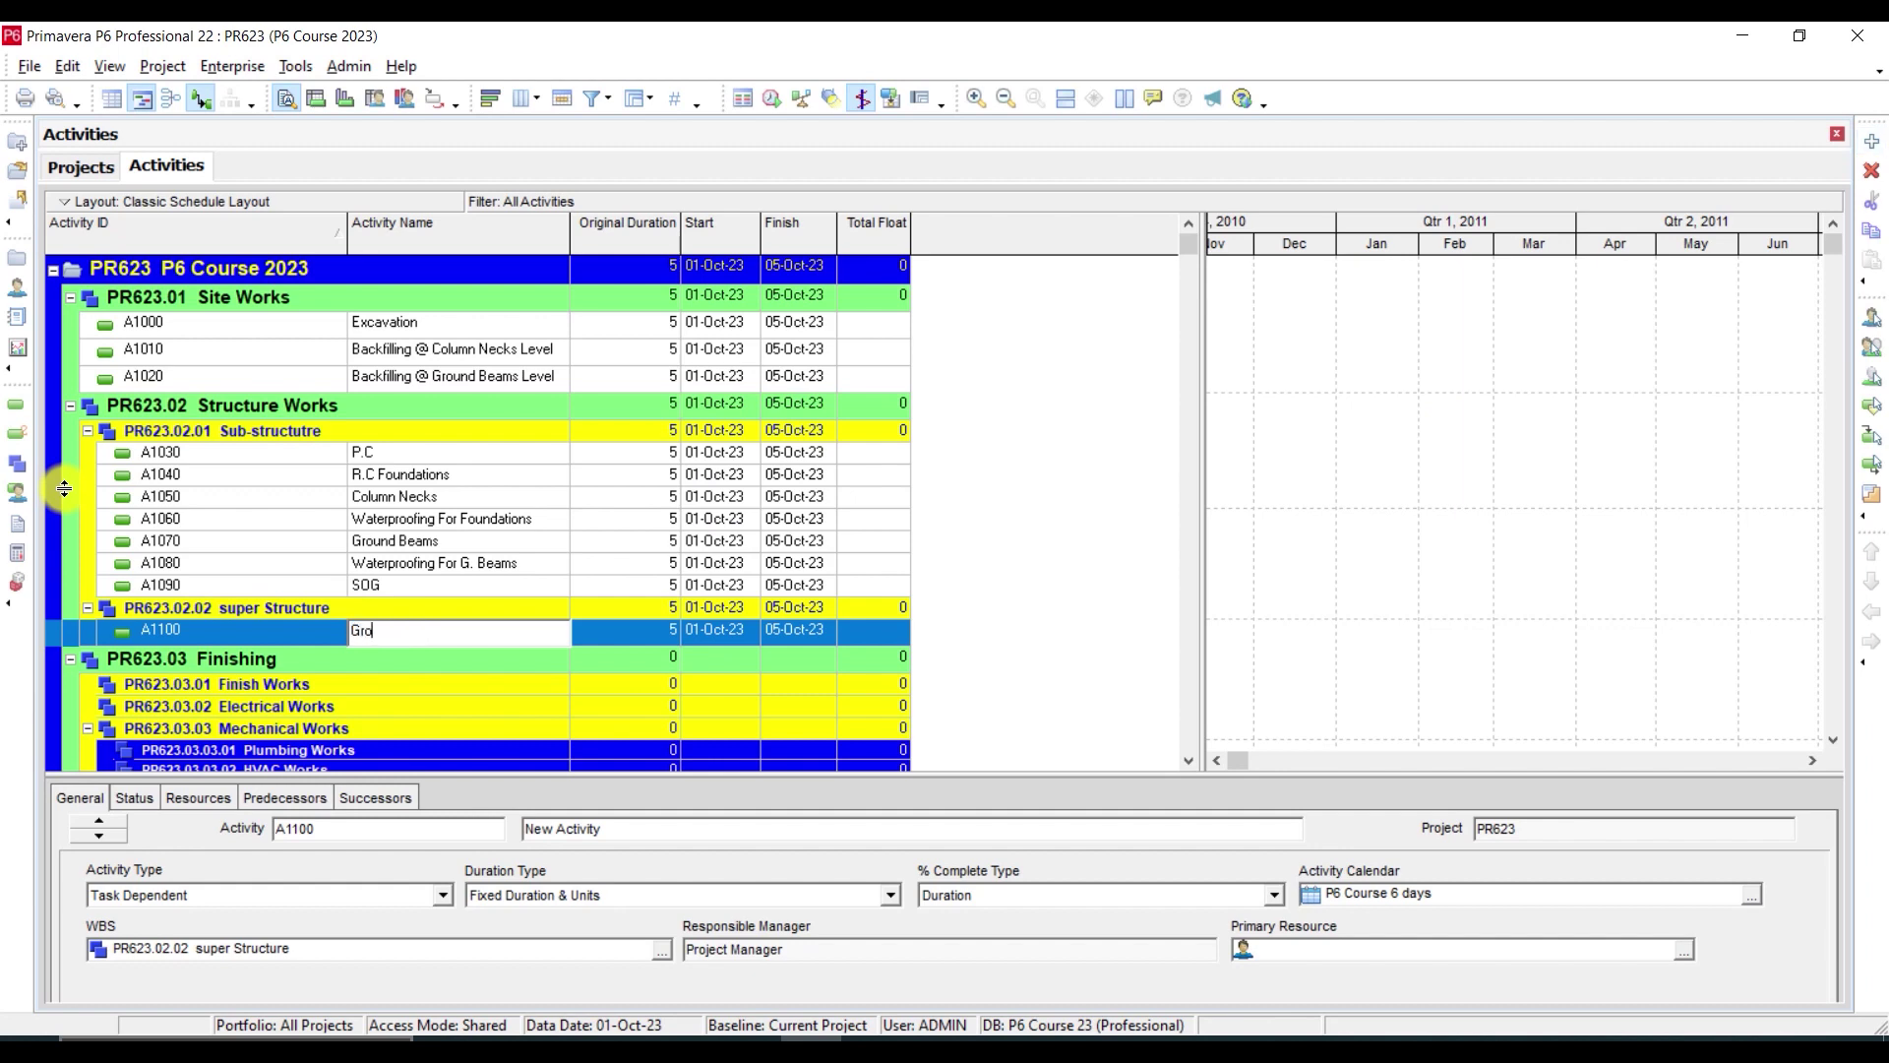
pyautogui.write('und Floor Columns')
pyautogui.press('Return')
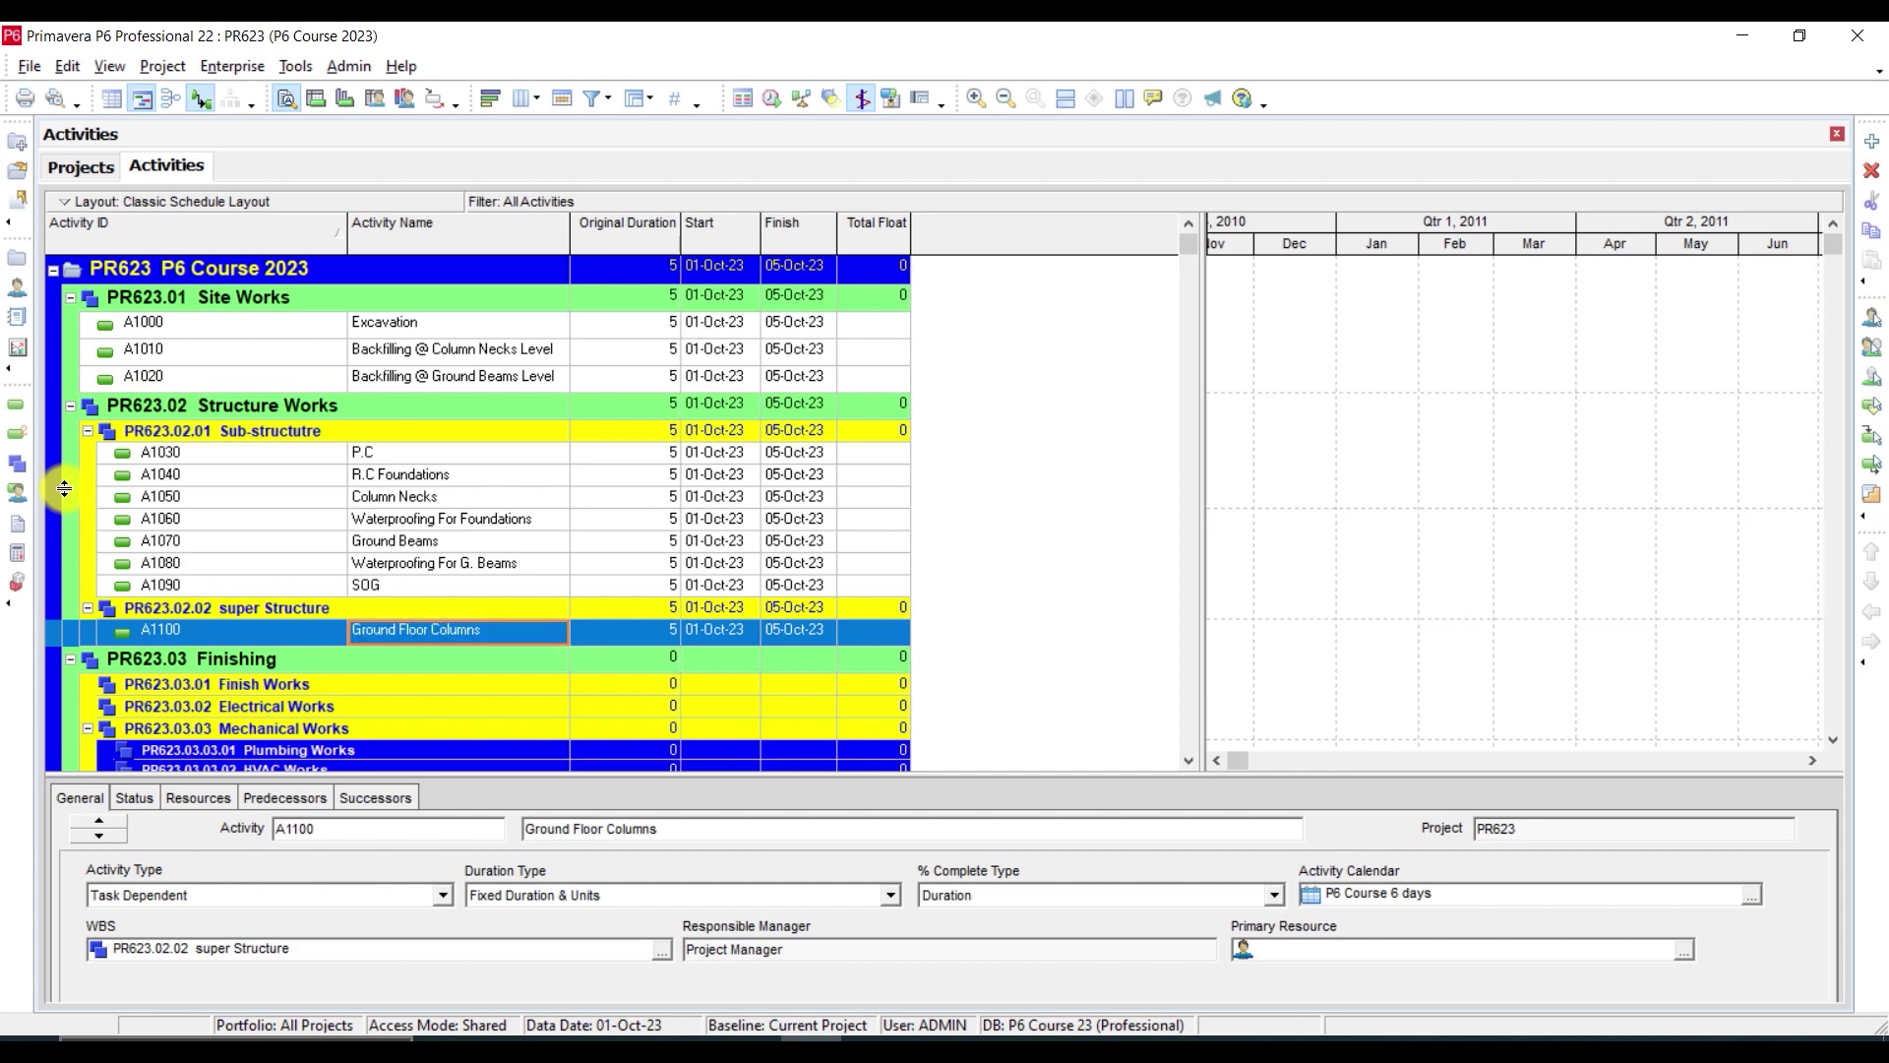
pyautogui.click(1871, 141)
pyautogui.write('Gr')
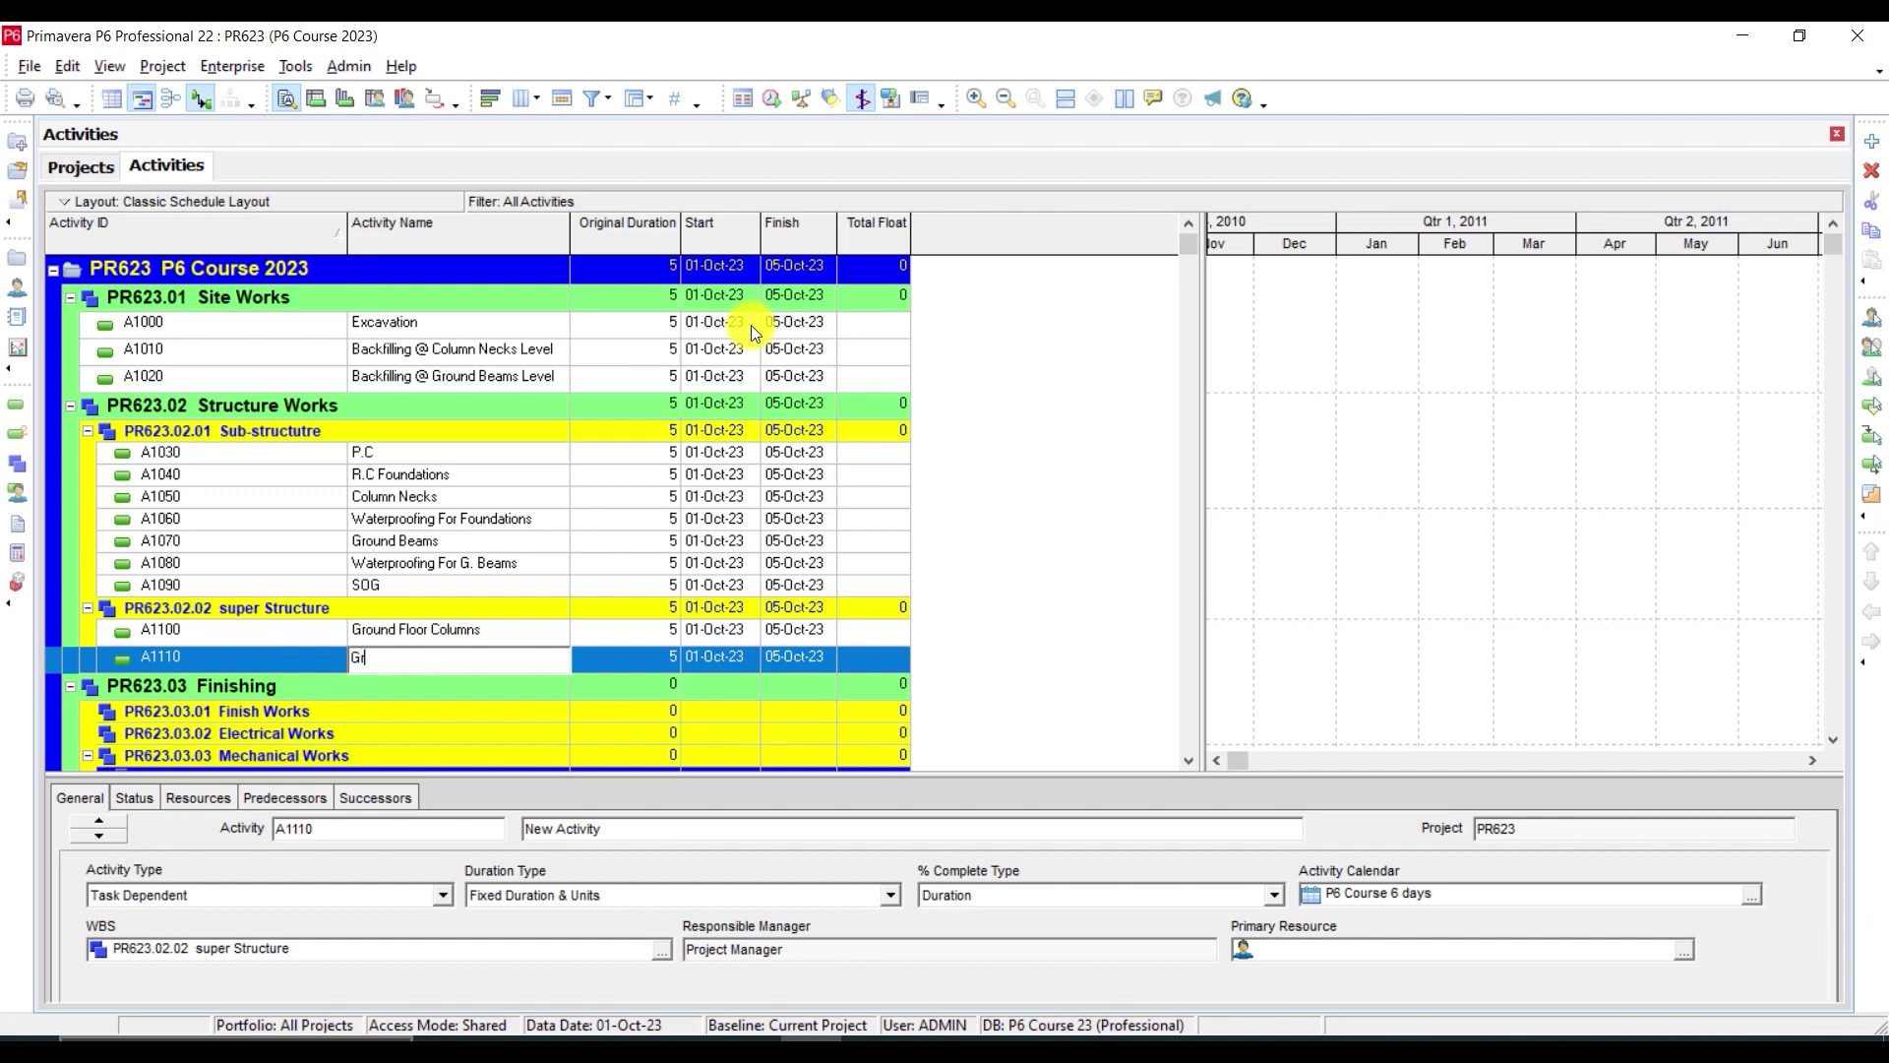
pyautogui.write('ound Floor Slabs')
pyautogui.press('Return')
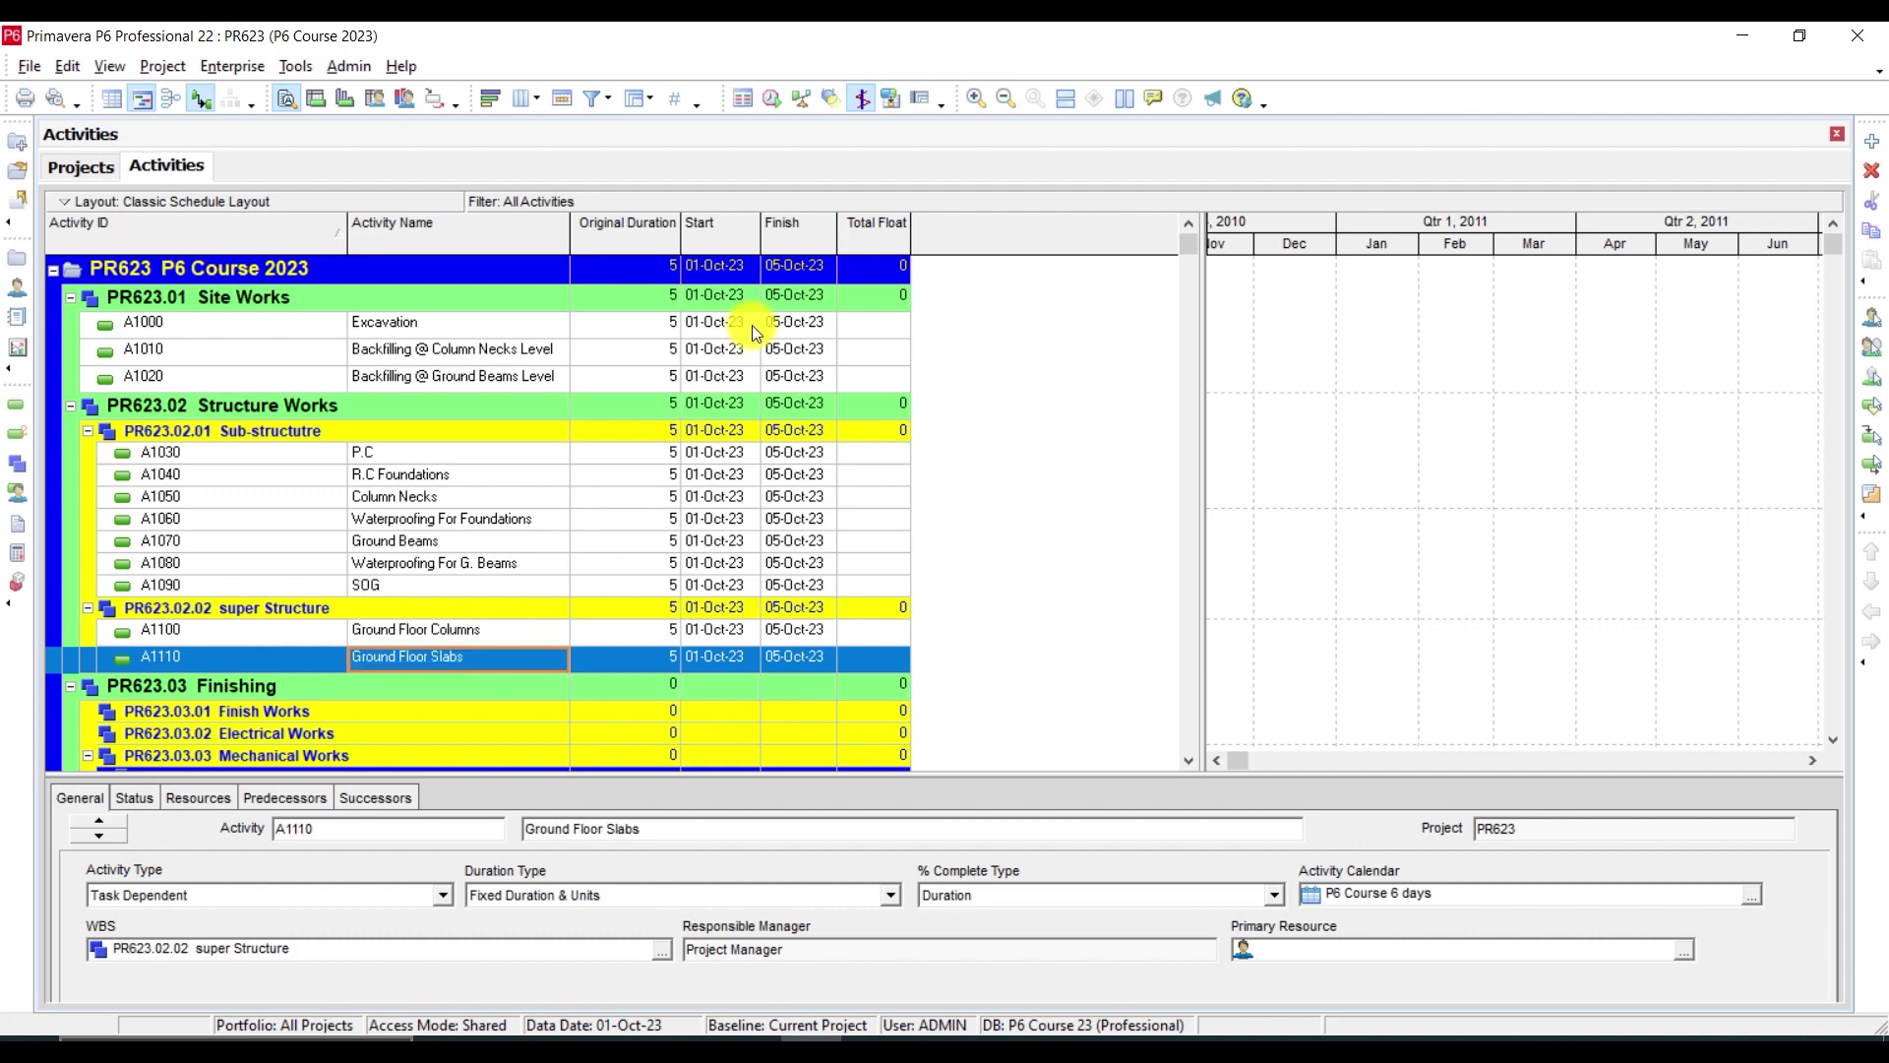
# Add two more super Structure activities named "First Floor Columns" and "first Floor Slab"
pyautogui.click(1872, 141)
pyautogui.write('F')
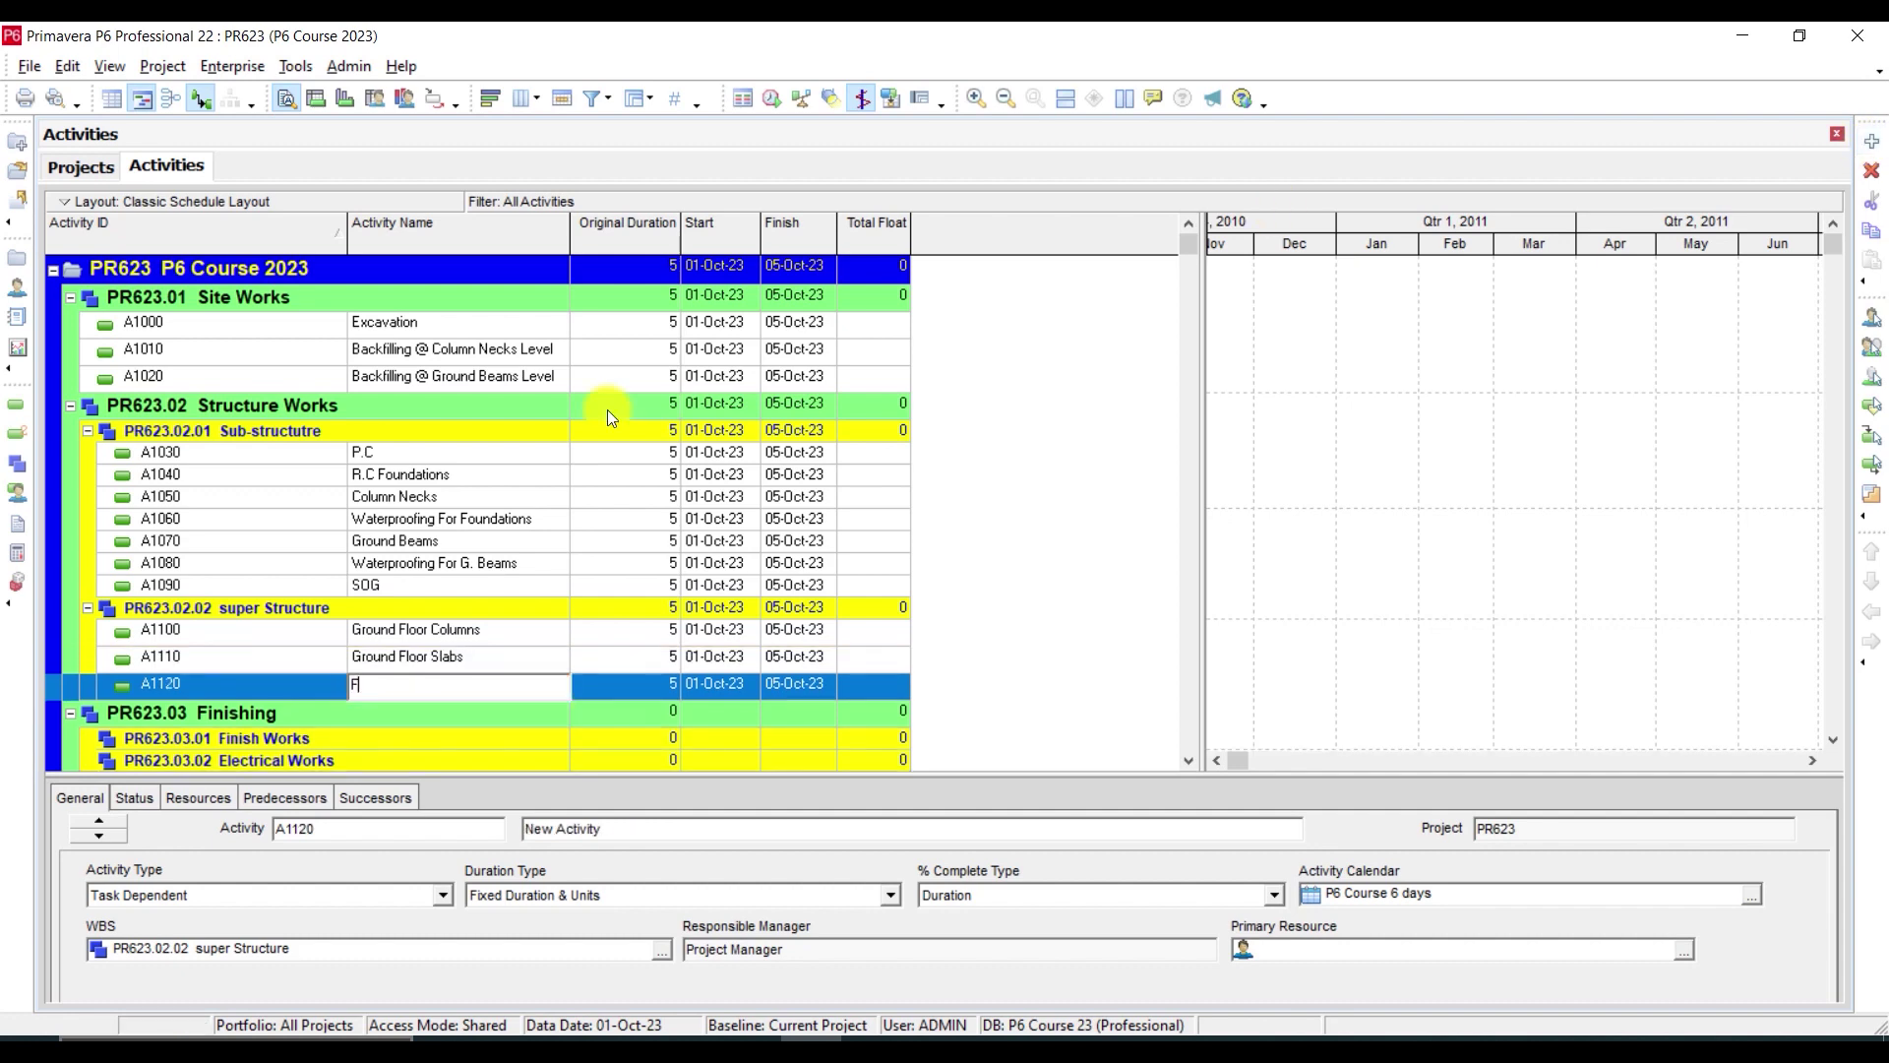
pyautogui.write('irst Floor Columns')
pyautogui.press('Return')
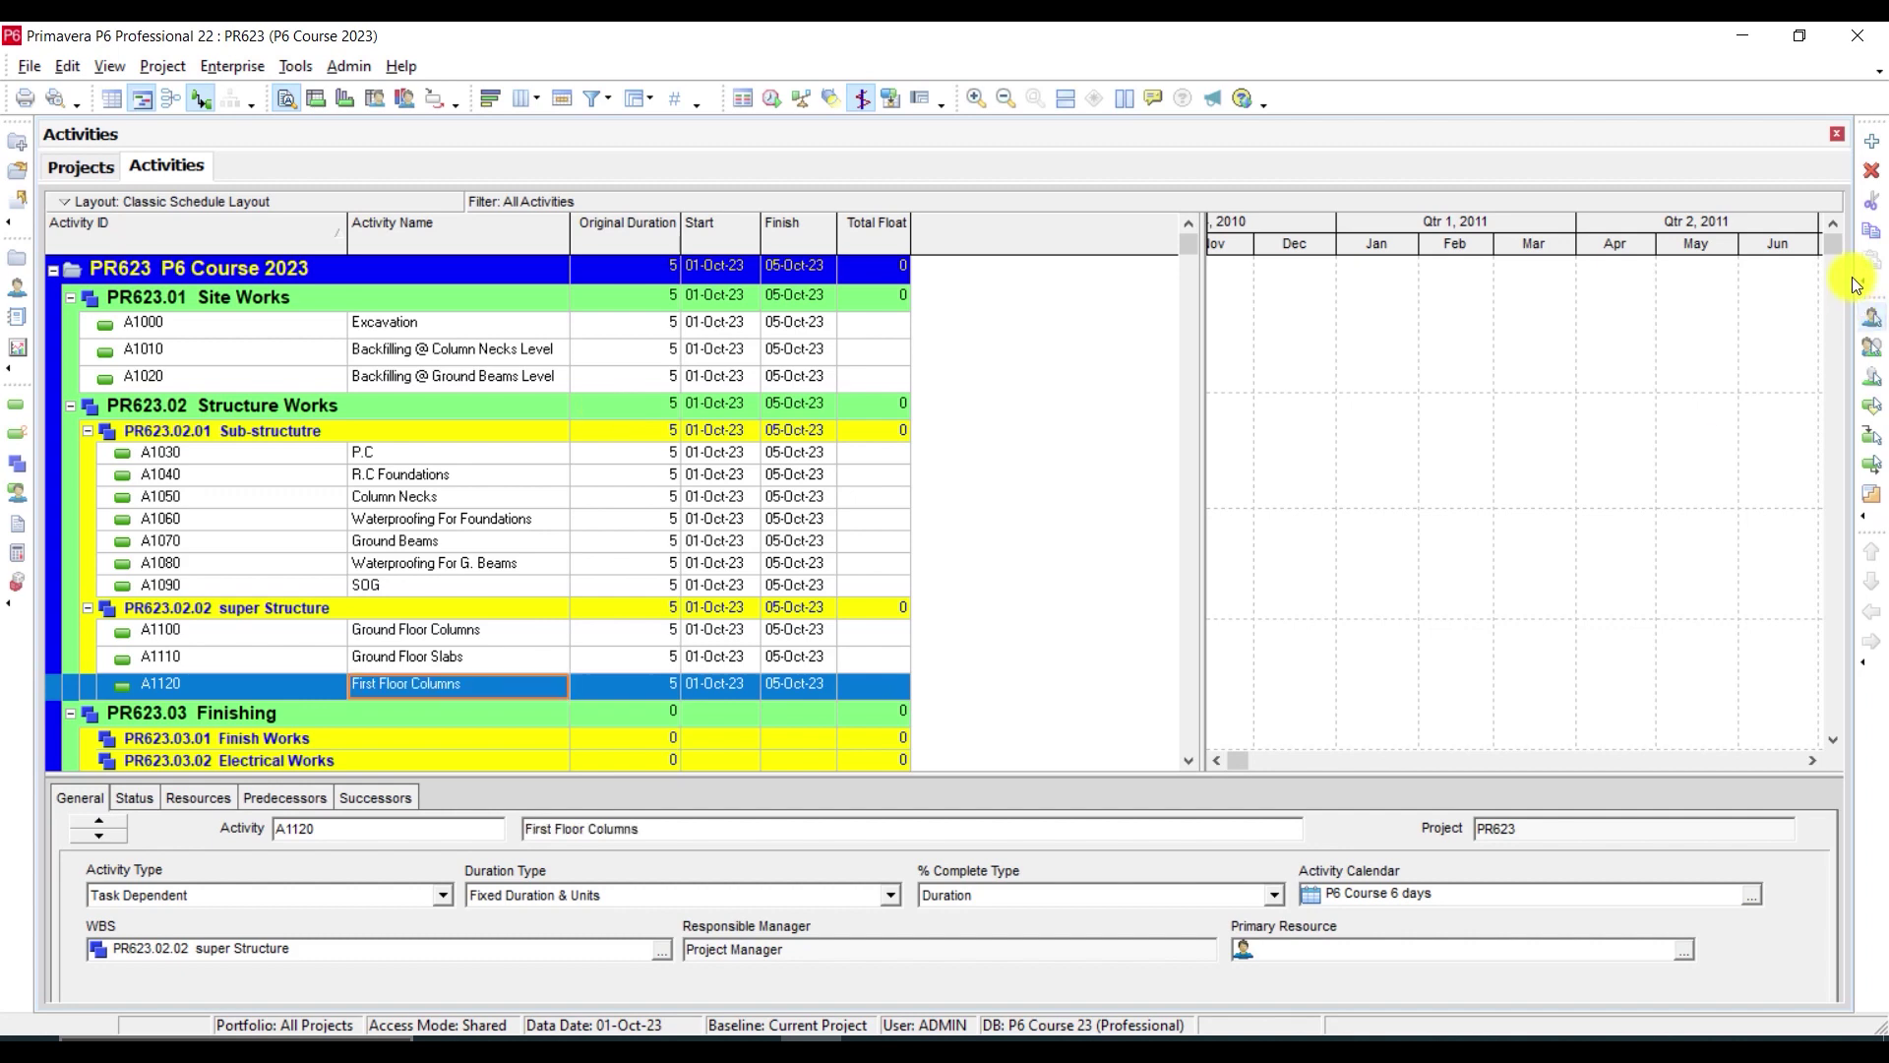
pyautogui.click(1872, 140)
pyautogui.write('D')
pyautogui.press('BackSpace')
pyautogui.write('F')
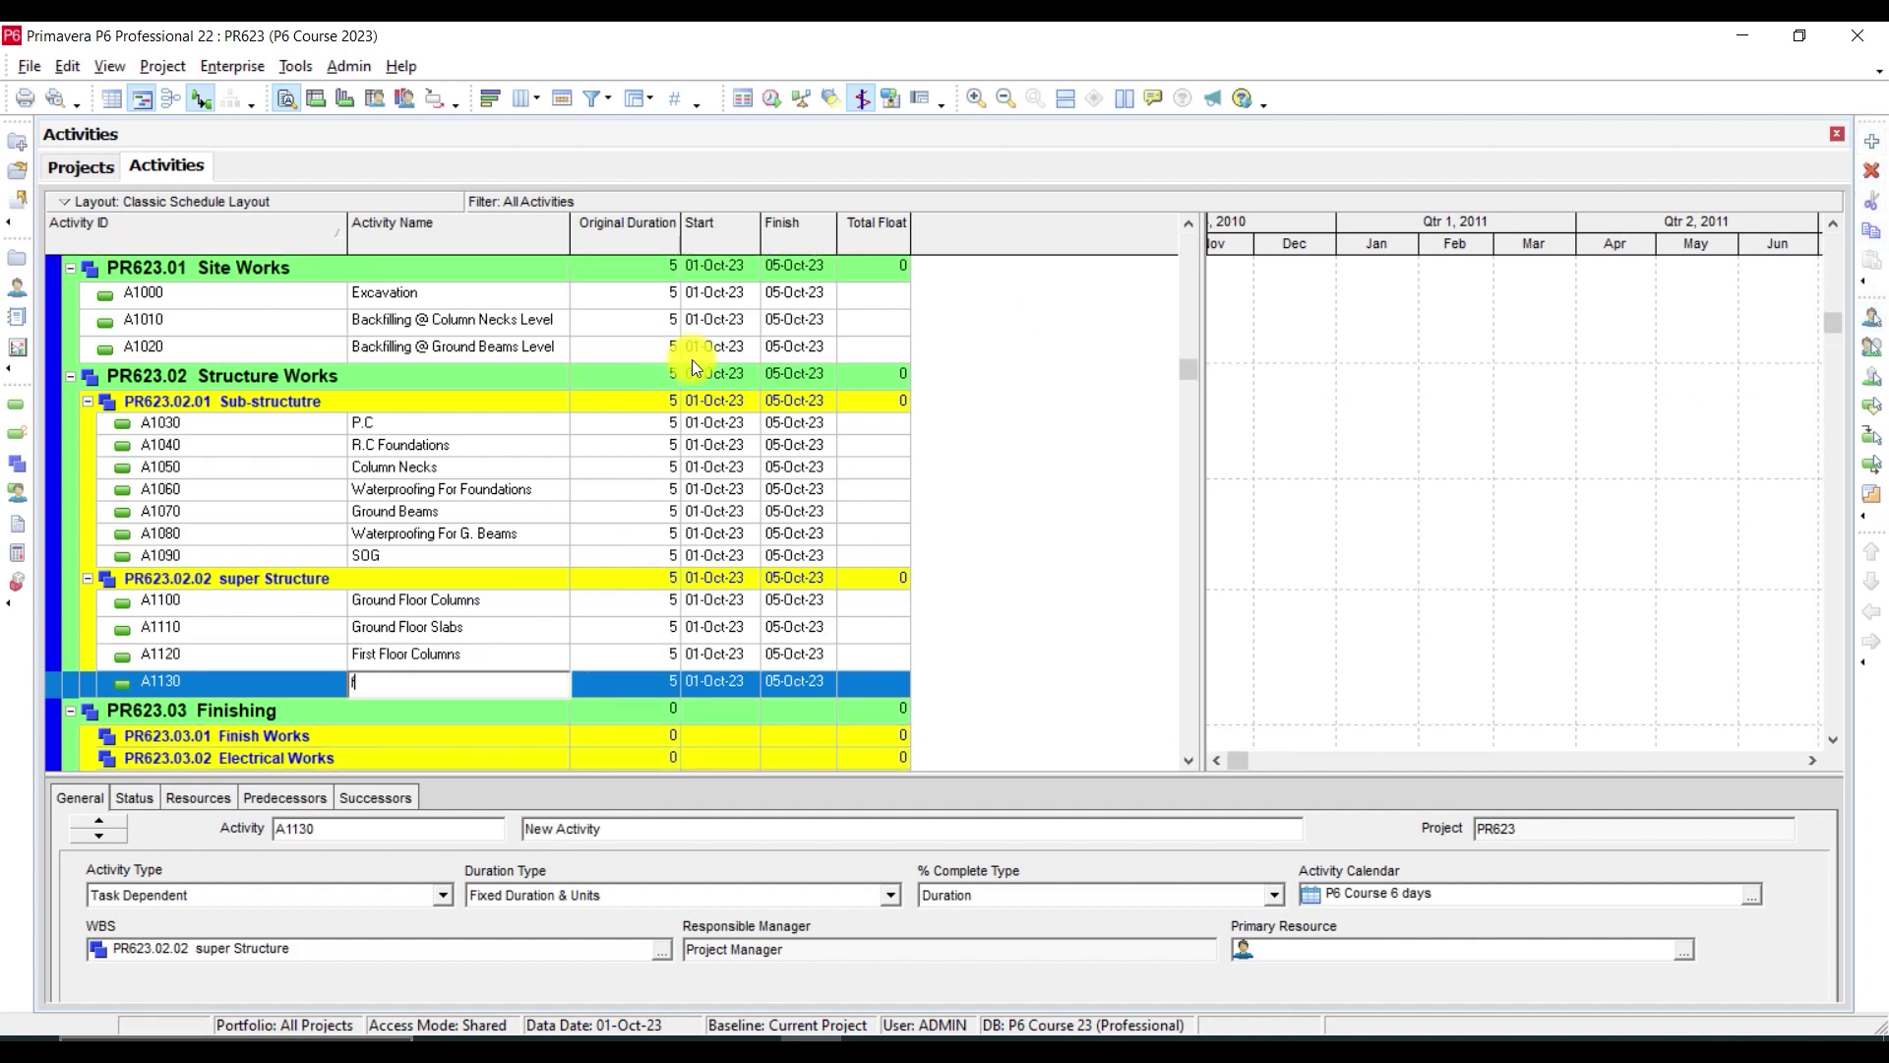
pyautogui.write('irst Floor Slab')
# Correct the names of activities A1110 and A1130 to "Ground Floor Slab" and "First Floor Slab"
pyautogui.click(470, 623)
pyautogui.click(470, 622)
pyautogui.press('BackSpace')
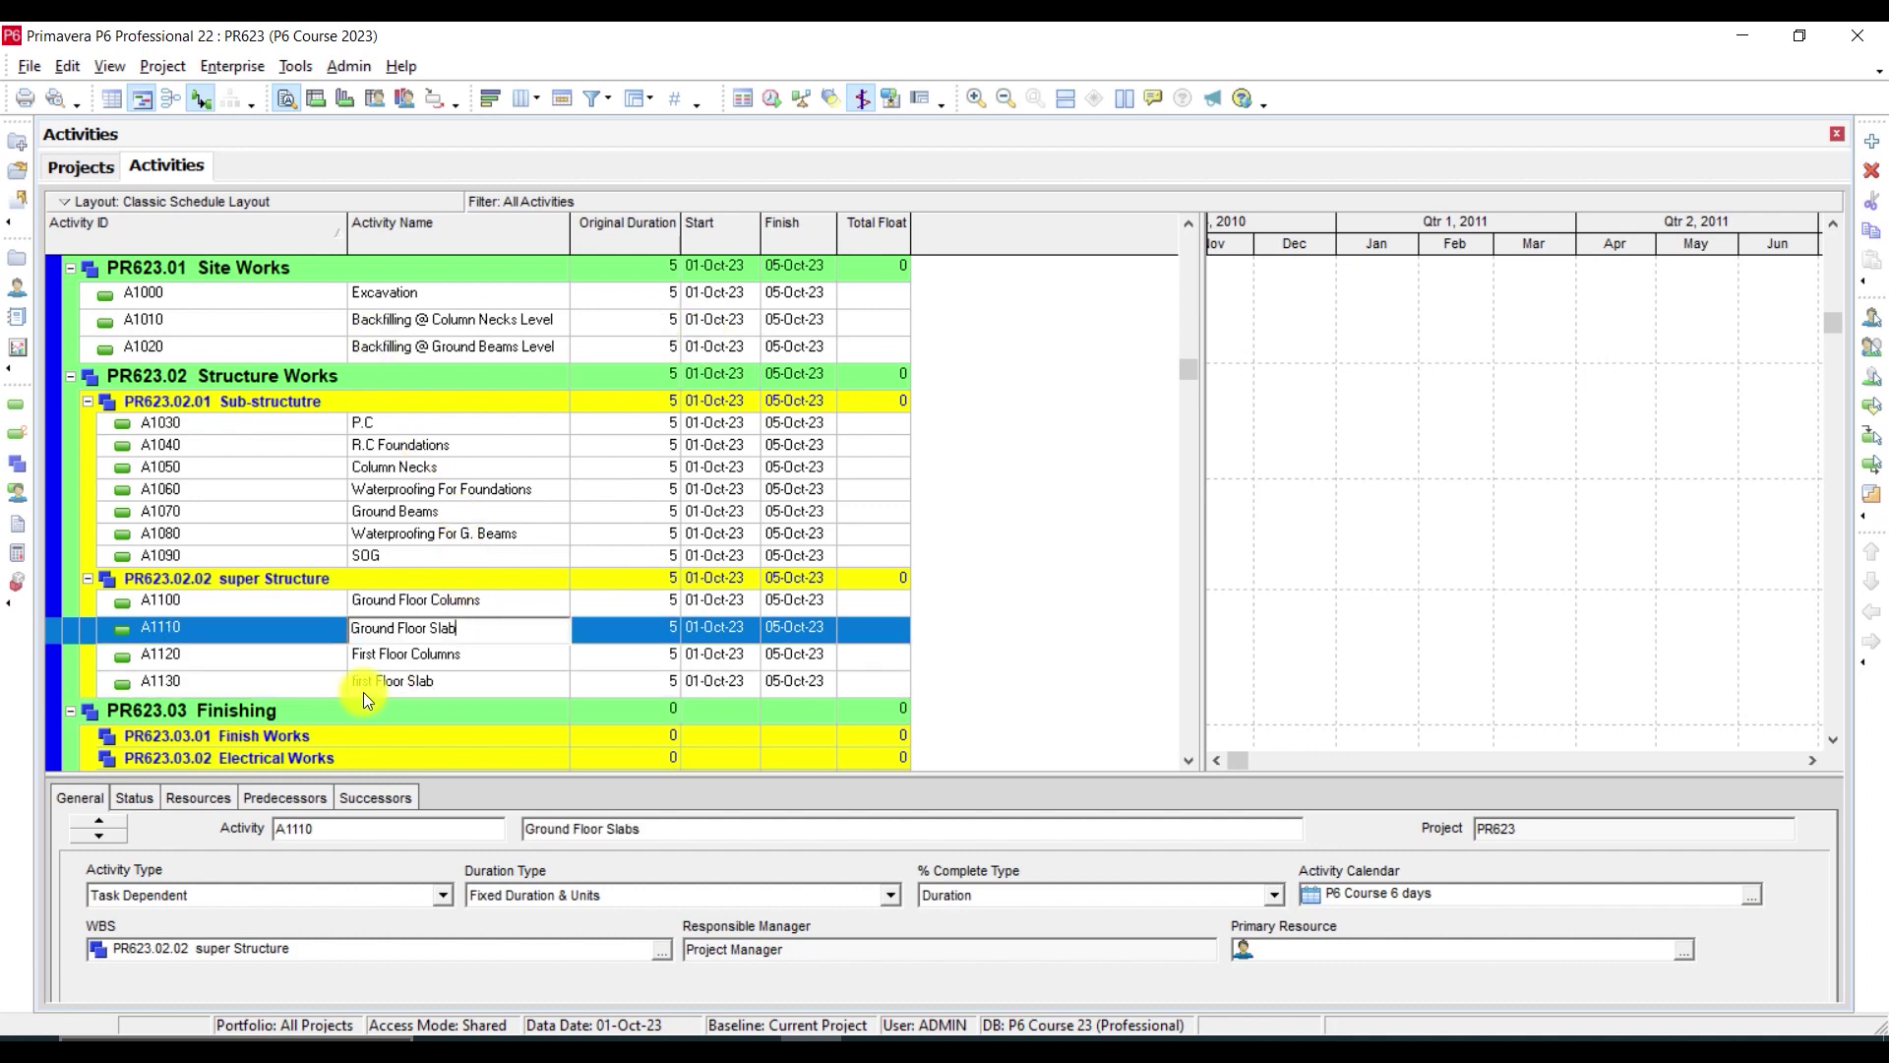
pyautogui.click(359, 683)
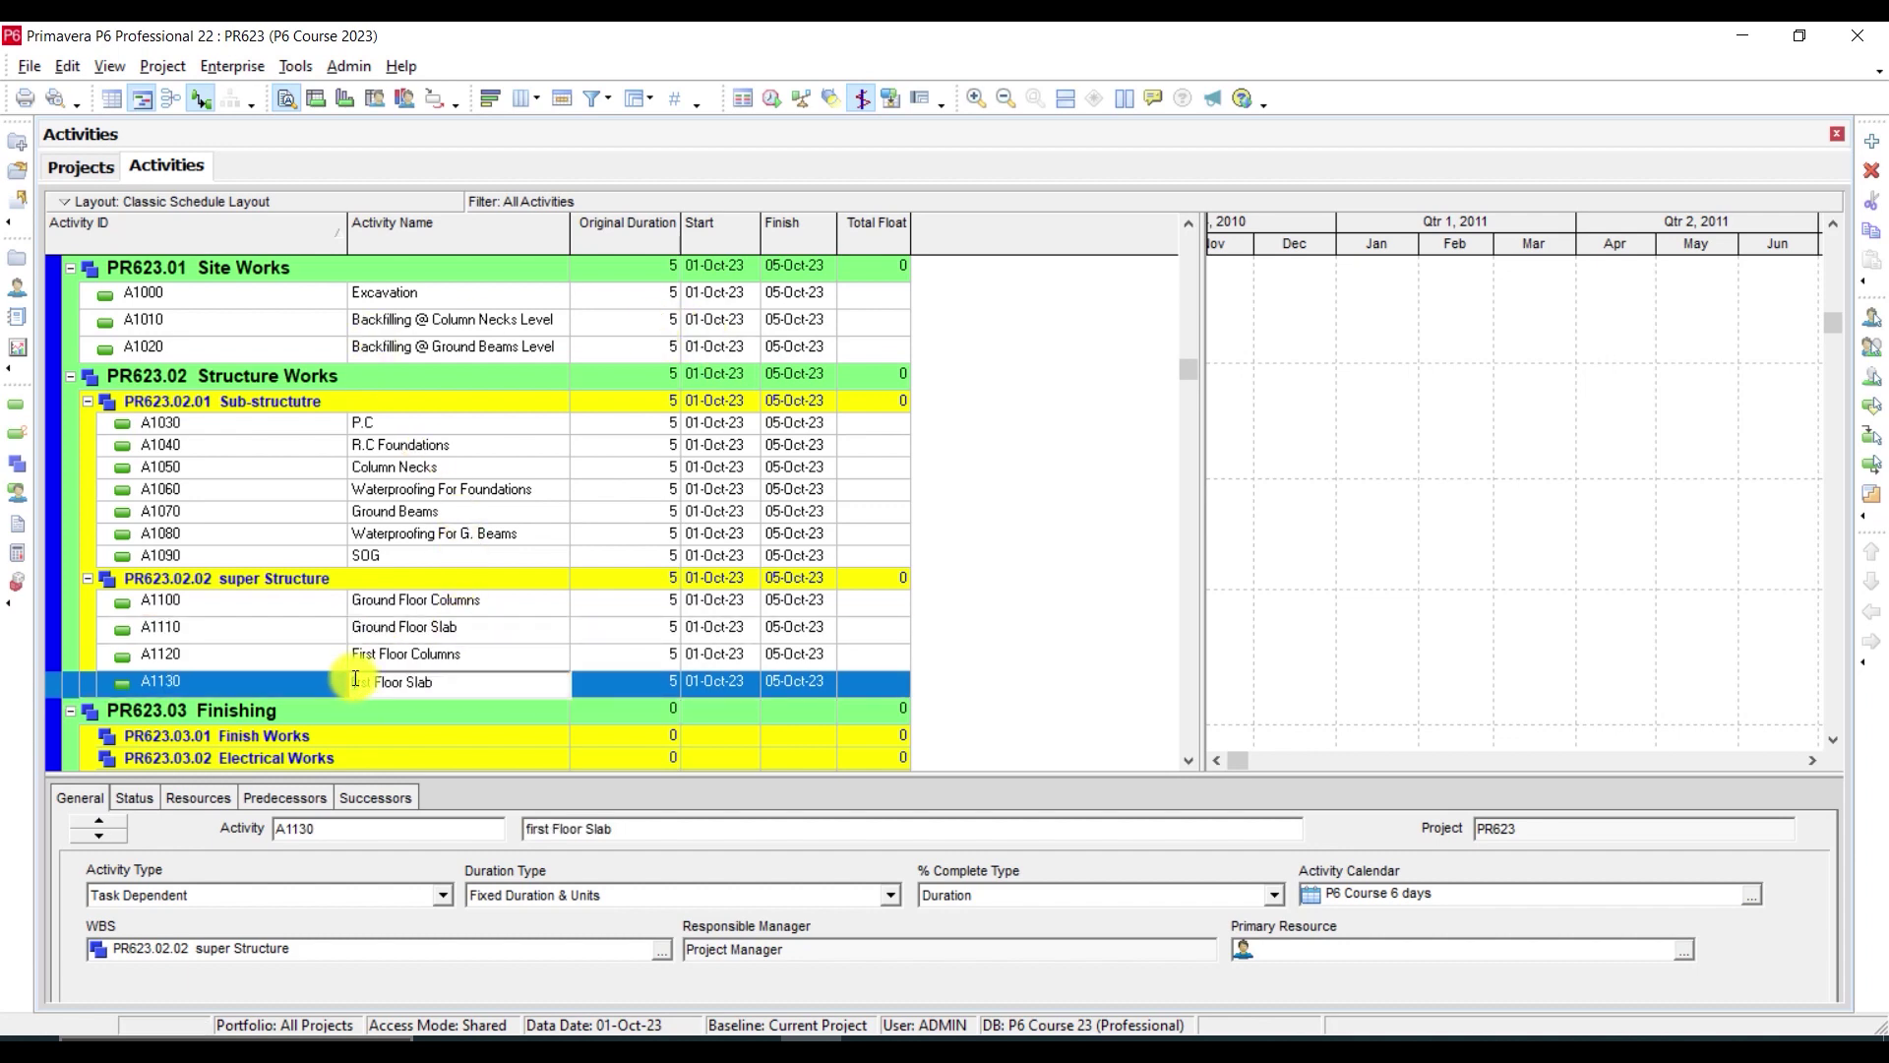
pyautogui.press('BackSpace')
pyautogui.write('F')
pyautogui.press('Return')
# Add two activities named "Second Floor columns" and "Second Floor Slab" under the super Structure WBS
pyautogui.click(1872, 140)
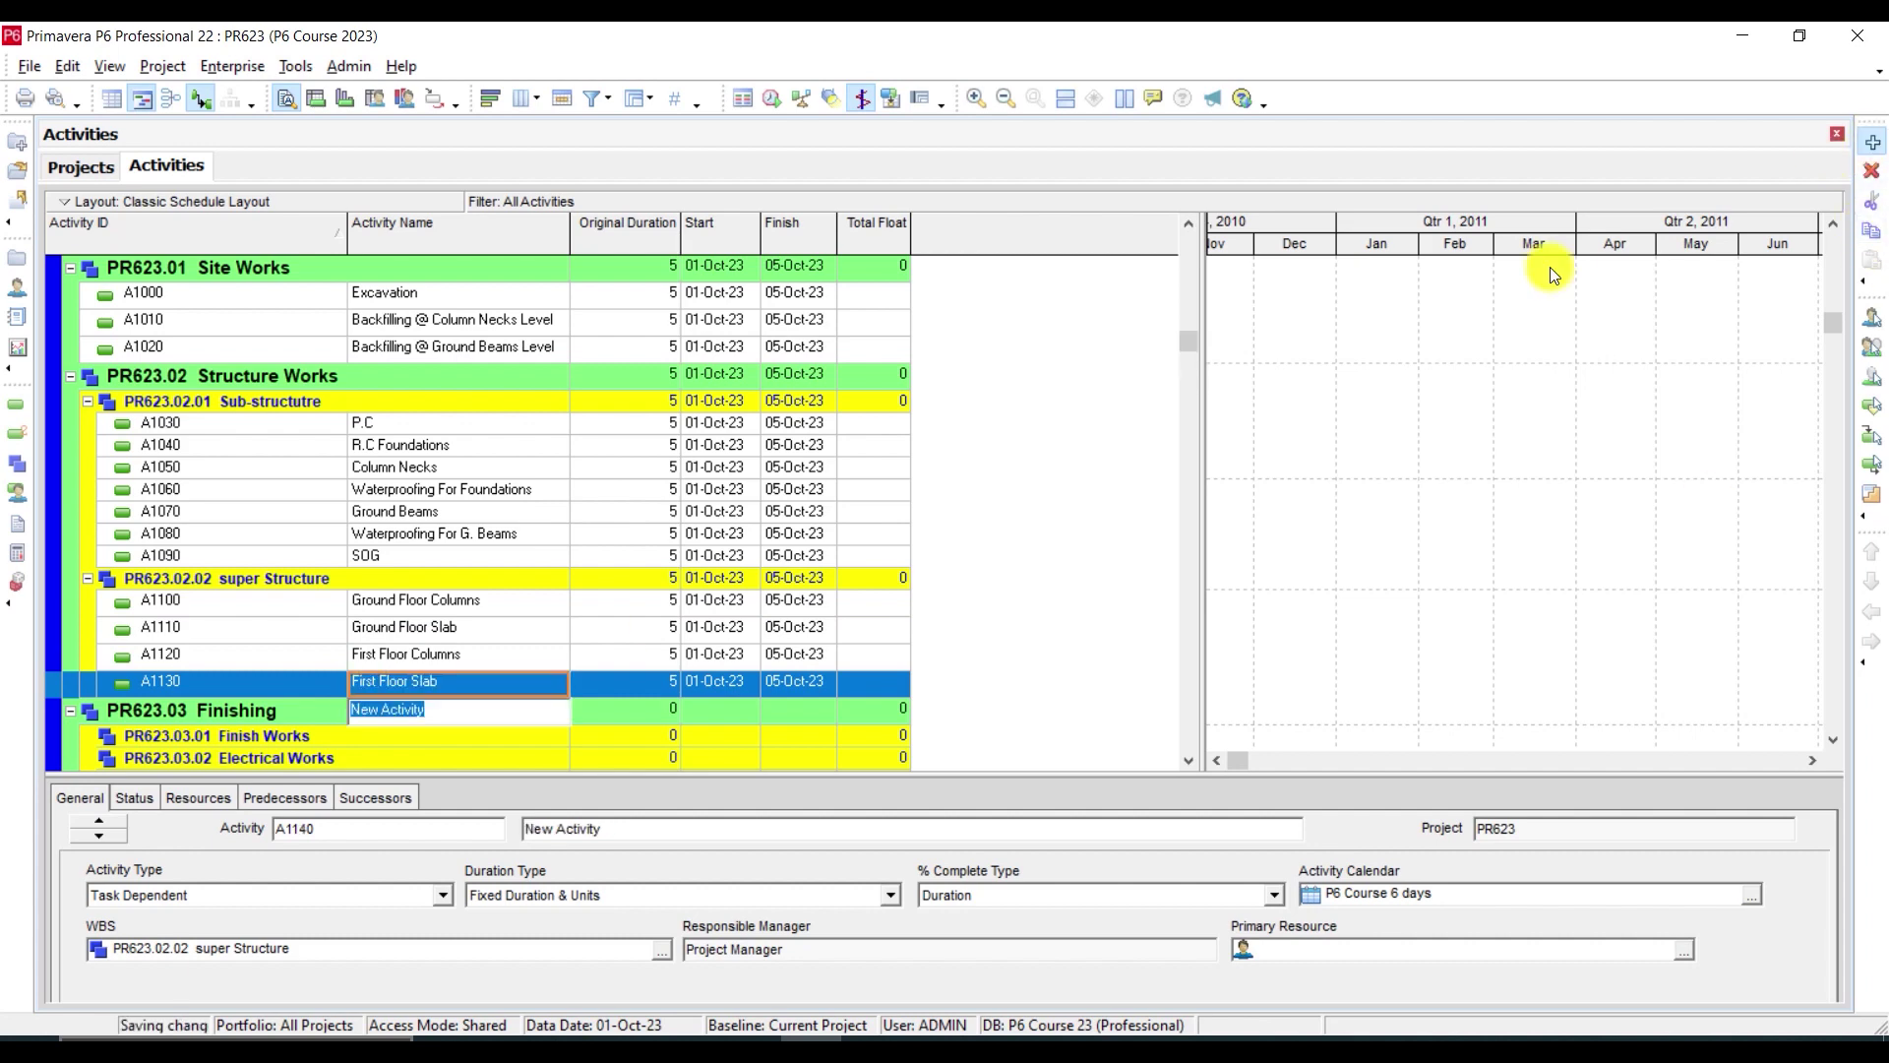
pyautogui.write('S')
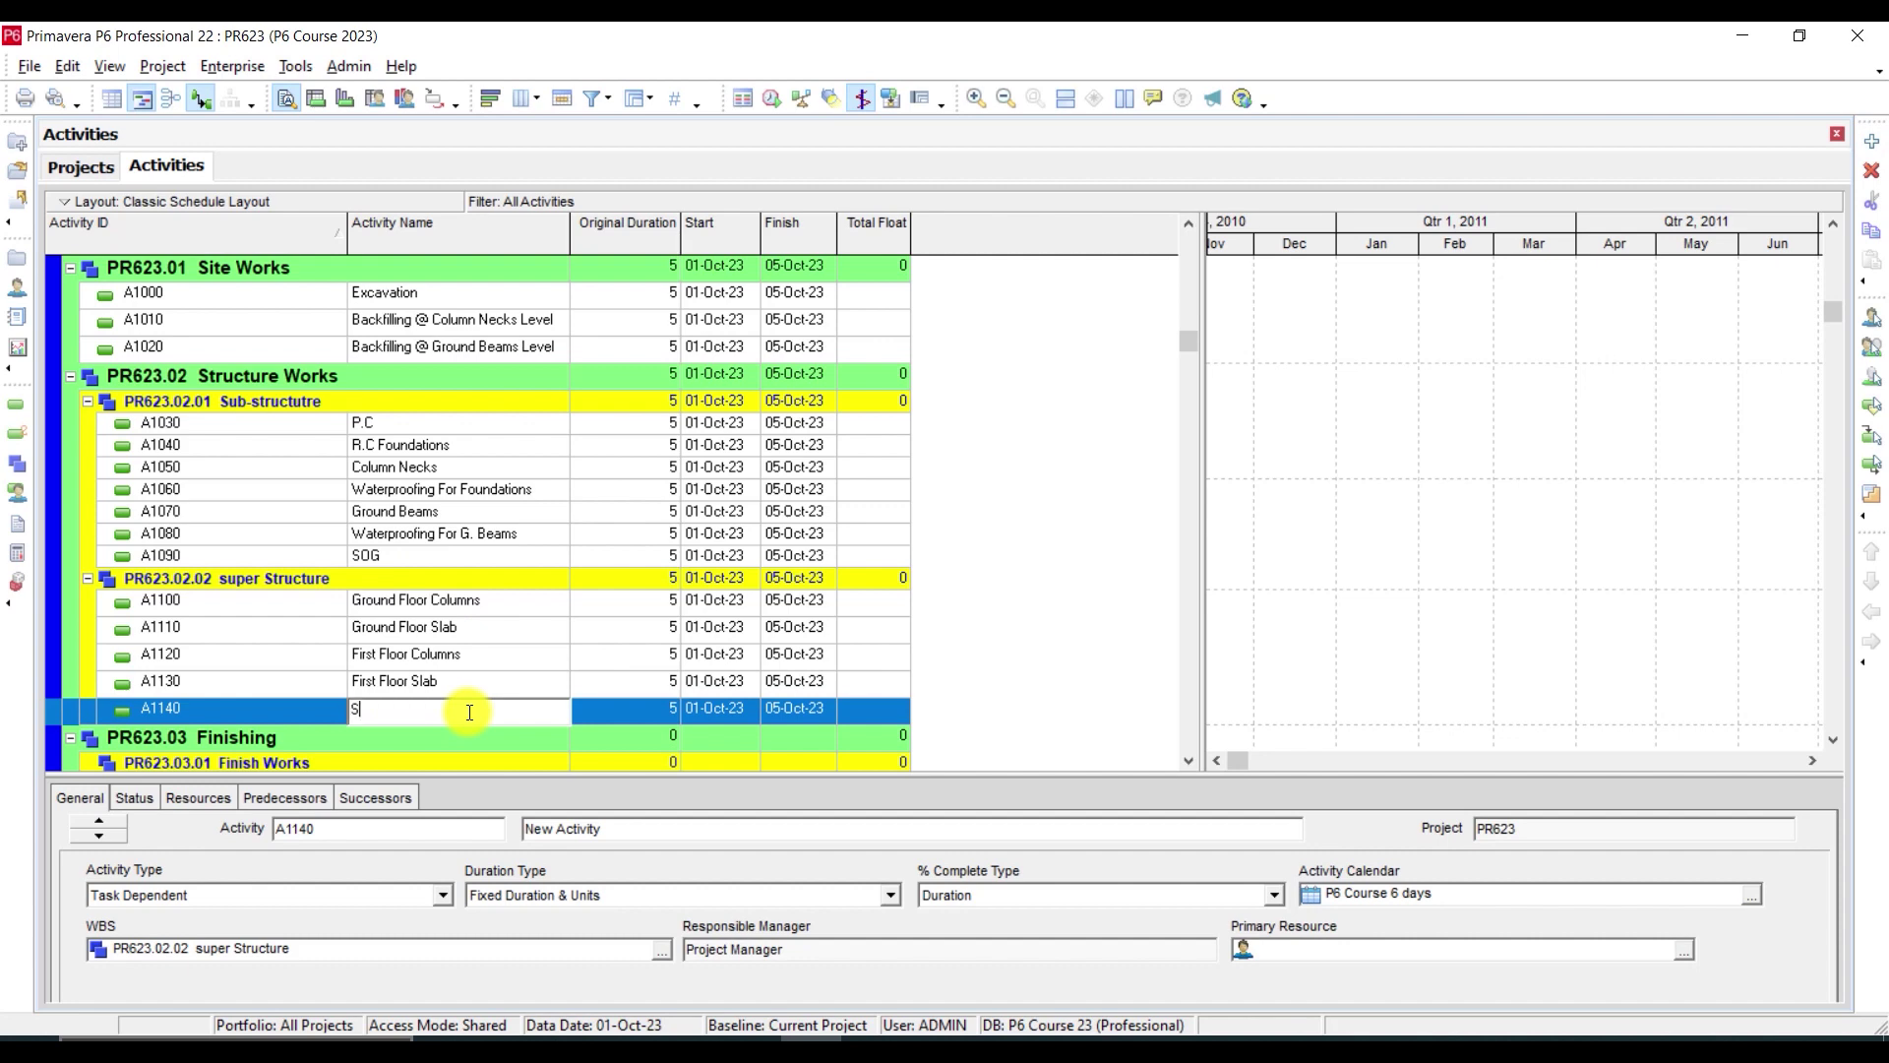
pyautogui.write('econd Floor columns')
pyautogui.click(1872, 140)
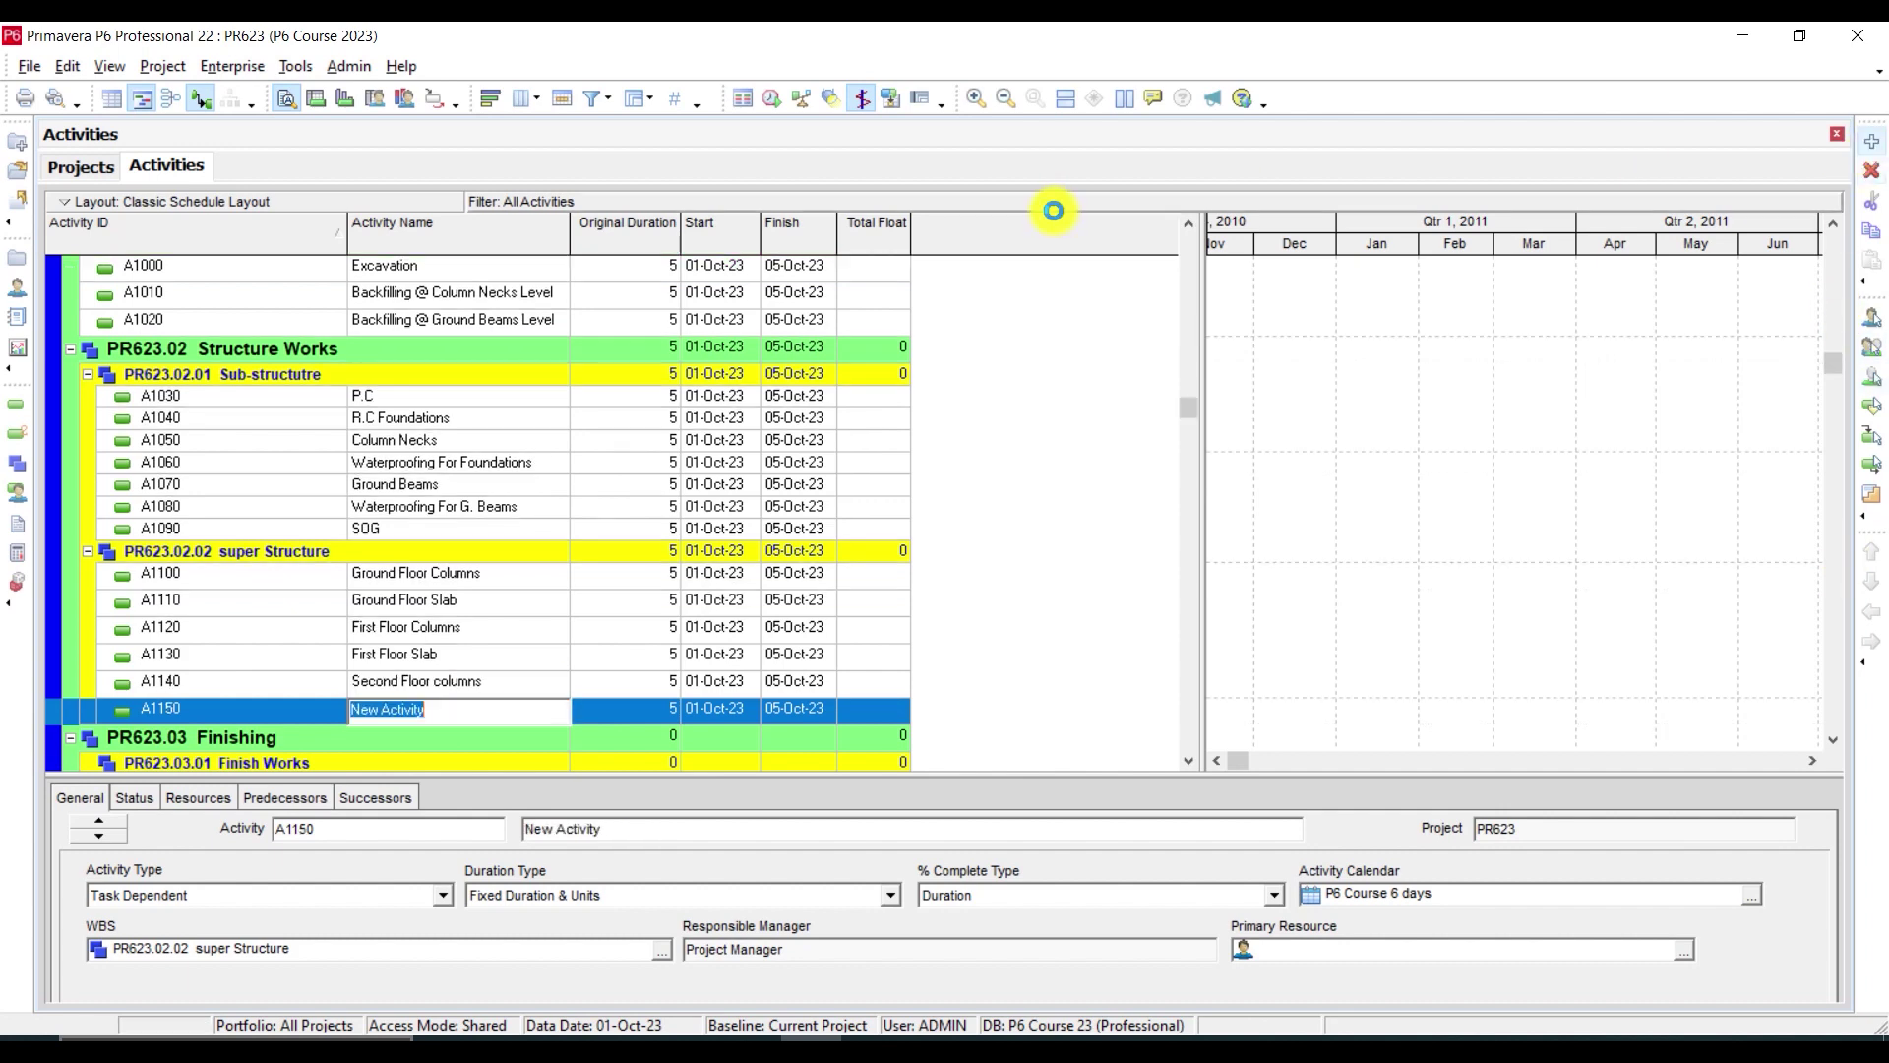
pyautogui.write('Second Floor S')
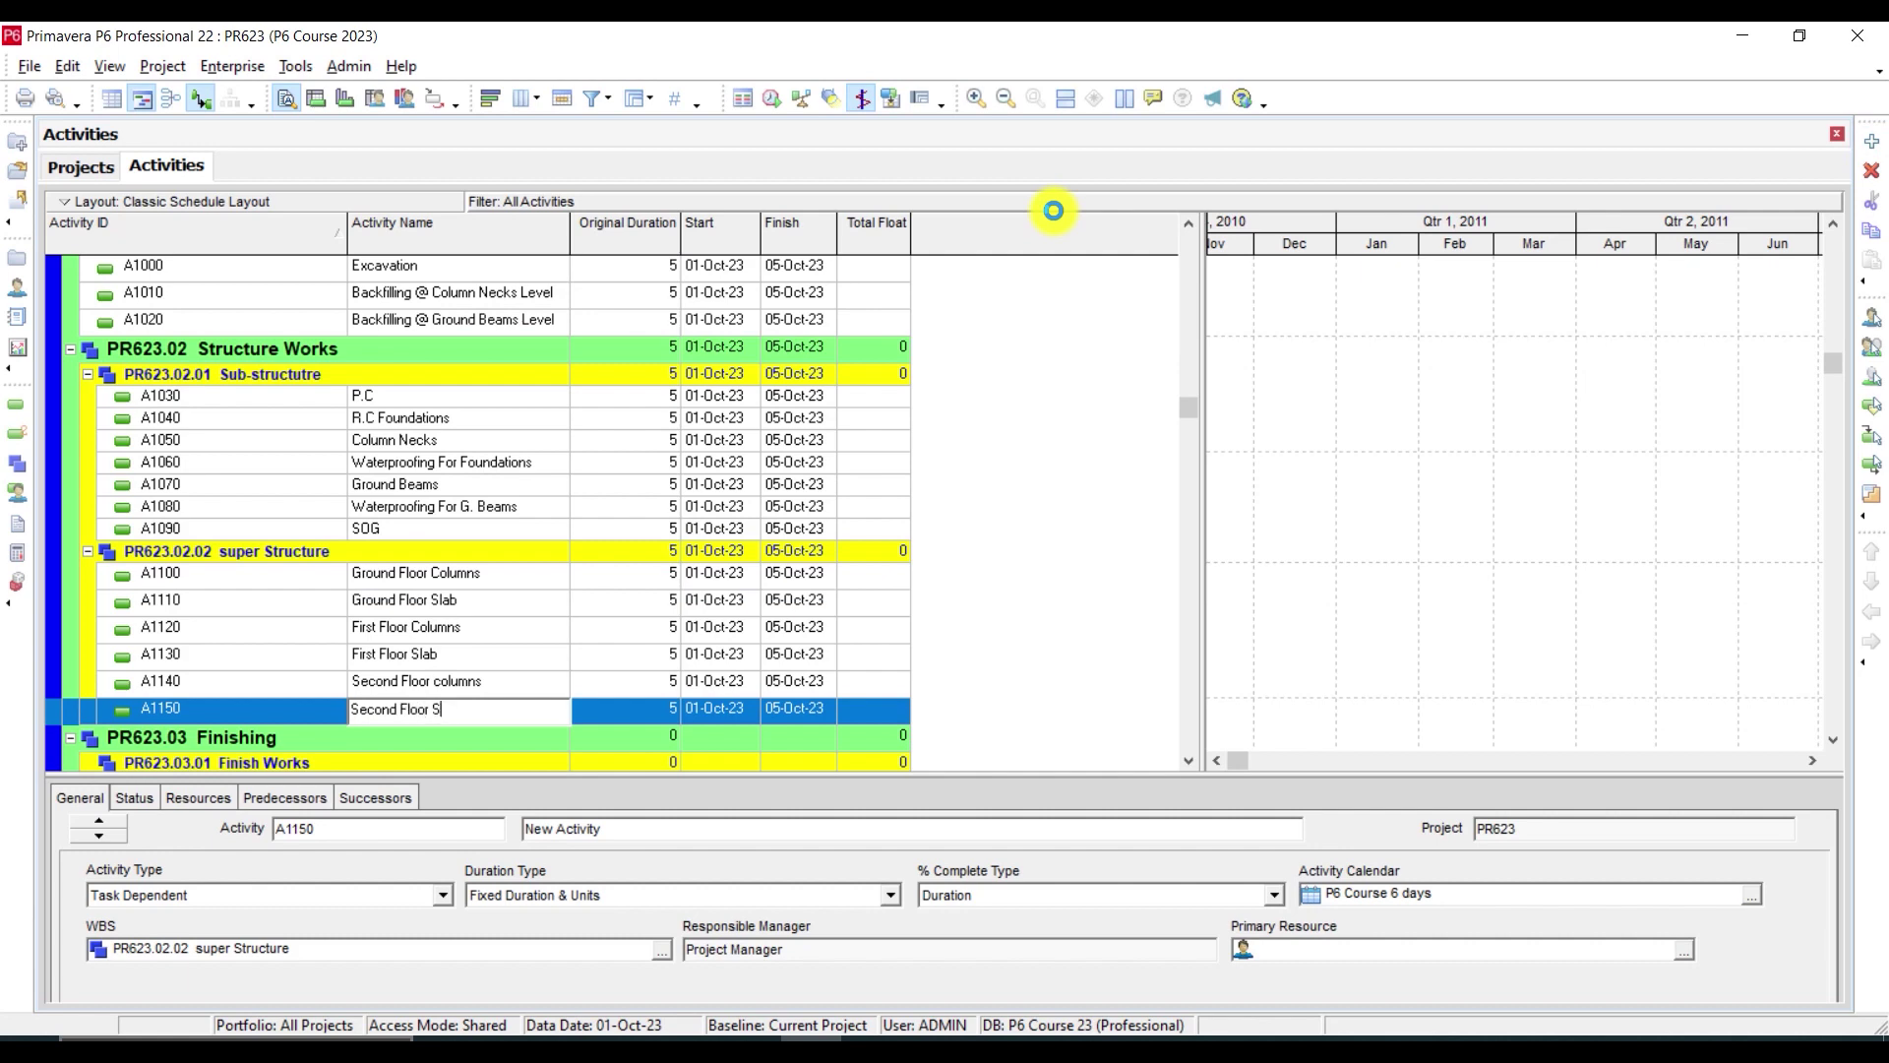
pyautogui.write('lab')
pyautogui.press('Return')
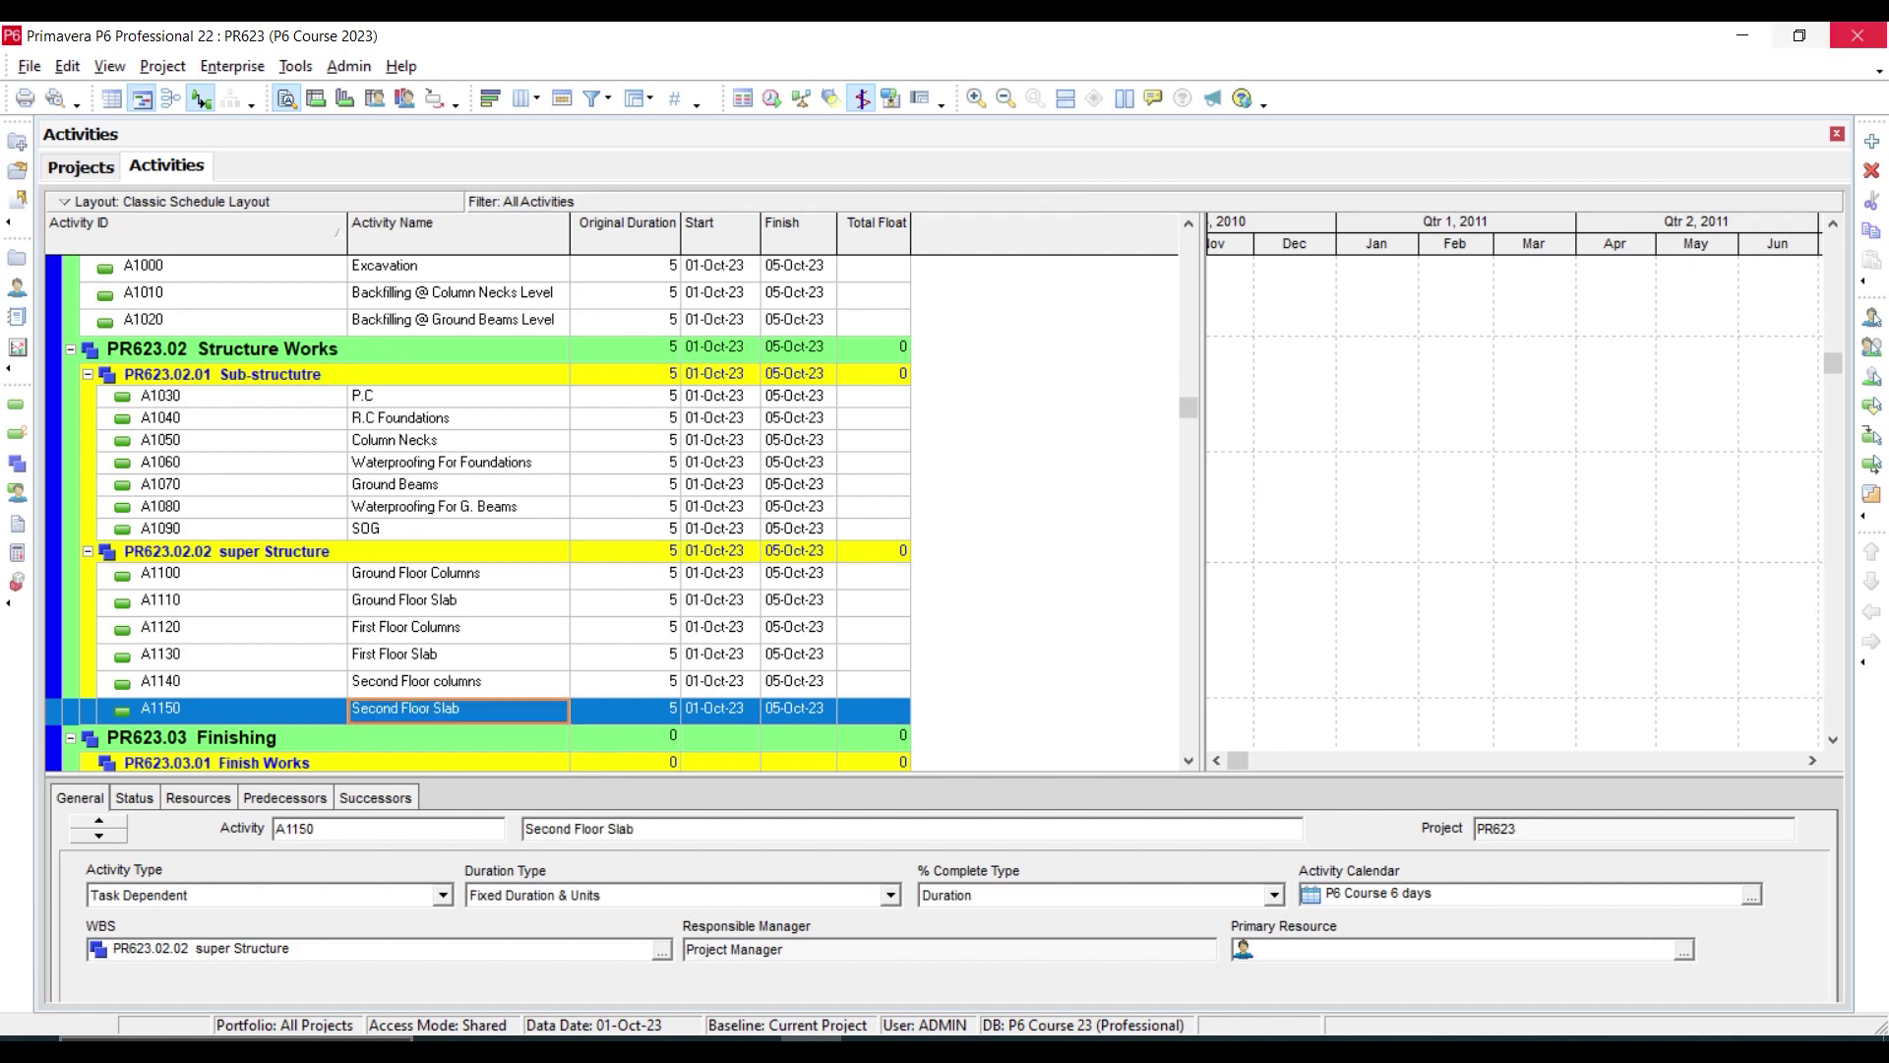
# Add two activities named "Roof floor columns" and "Roof Floor Slabs" under the super Structure WBS
pyautogui.click(1872, 141)
pyautogui.write('R')
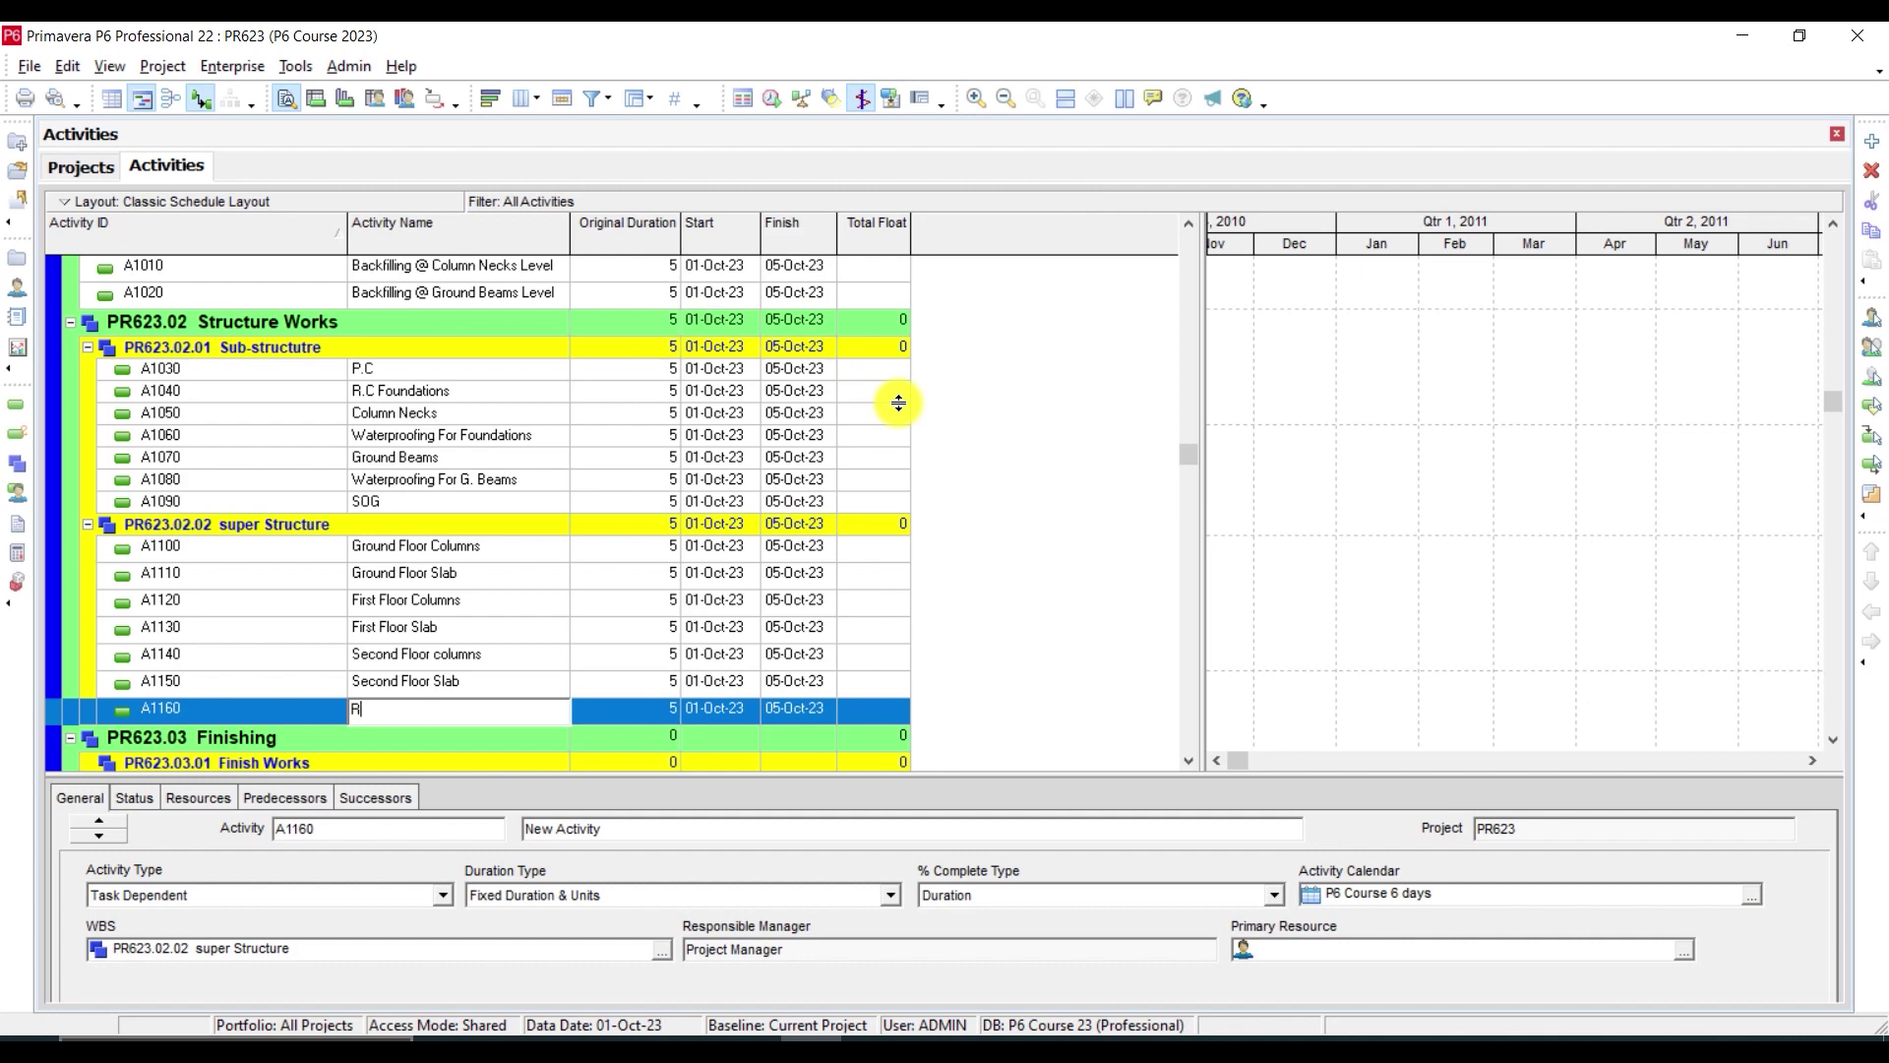
pyautogui.write('oof floor columns')
pyautogui.press('Return')
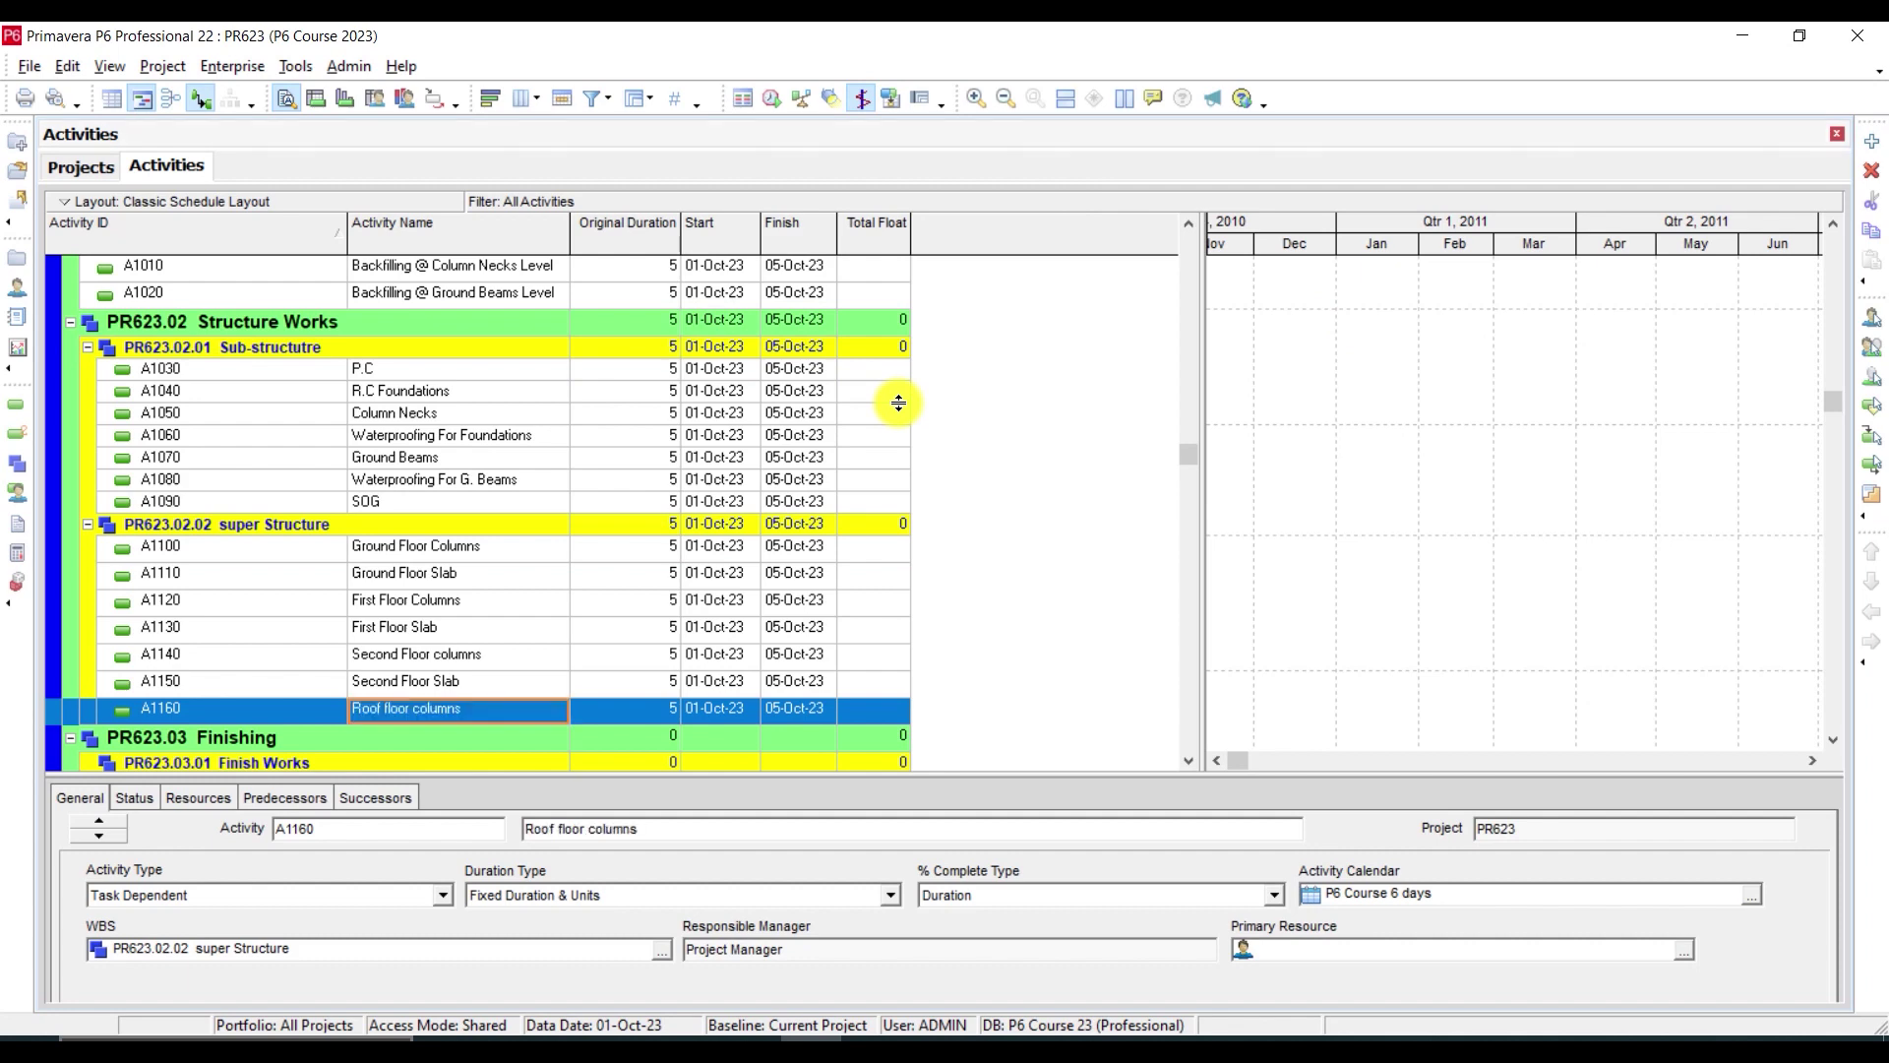
pyautogui.click(1872, 143)
pyautogui.write('Roof ')
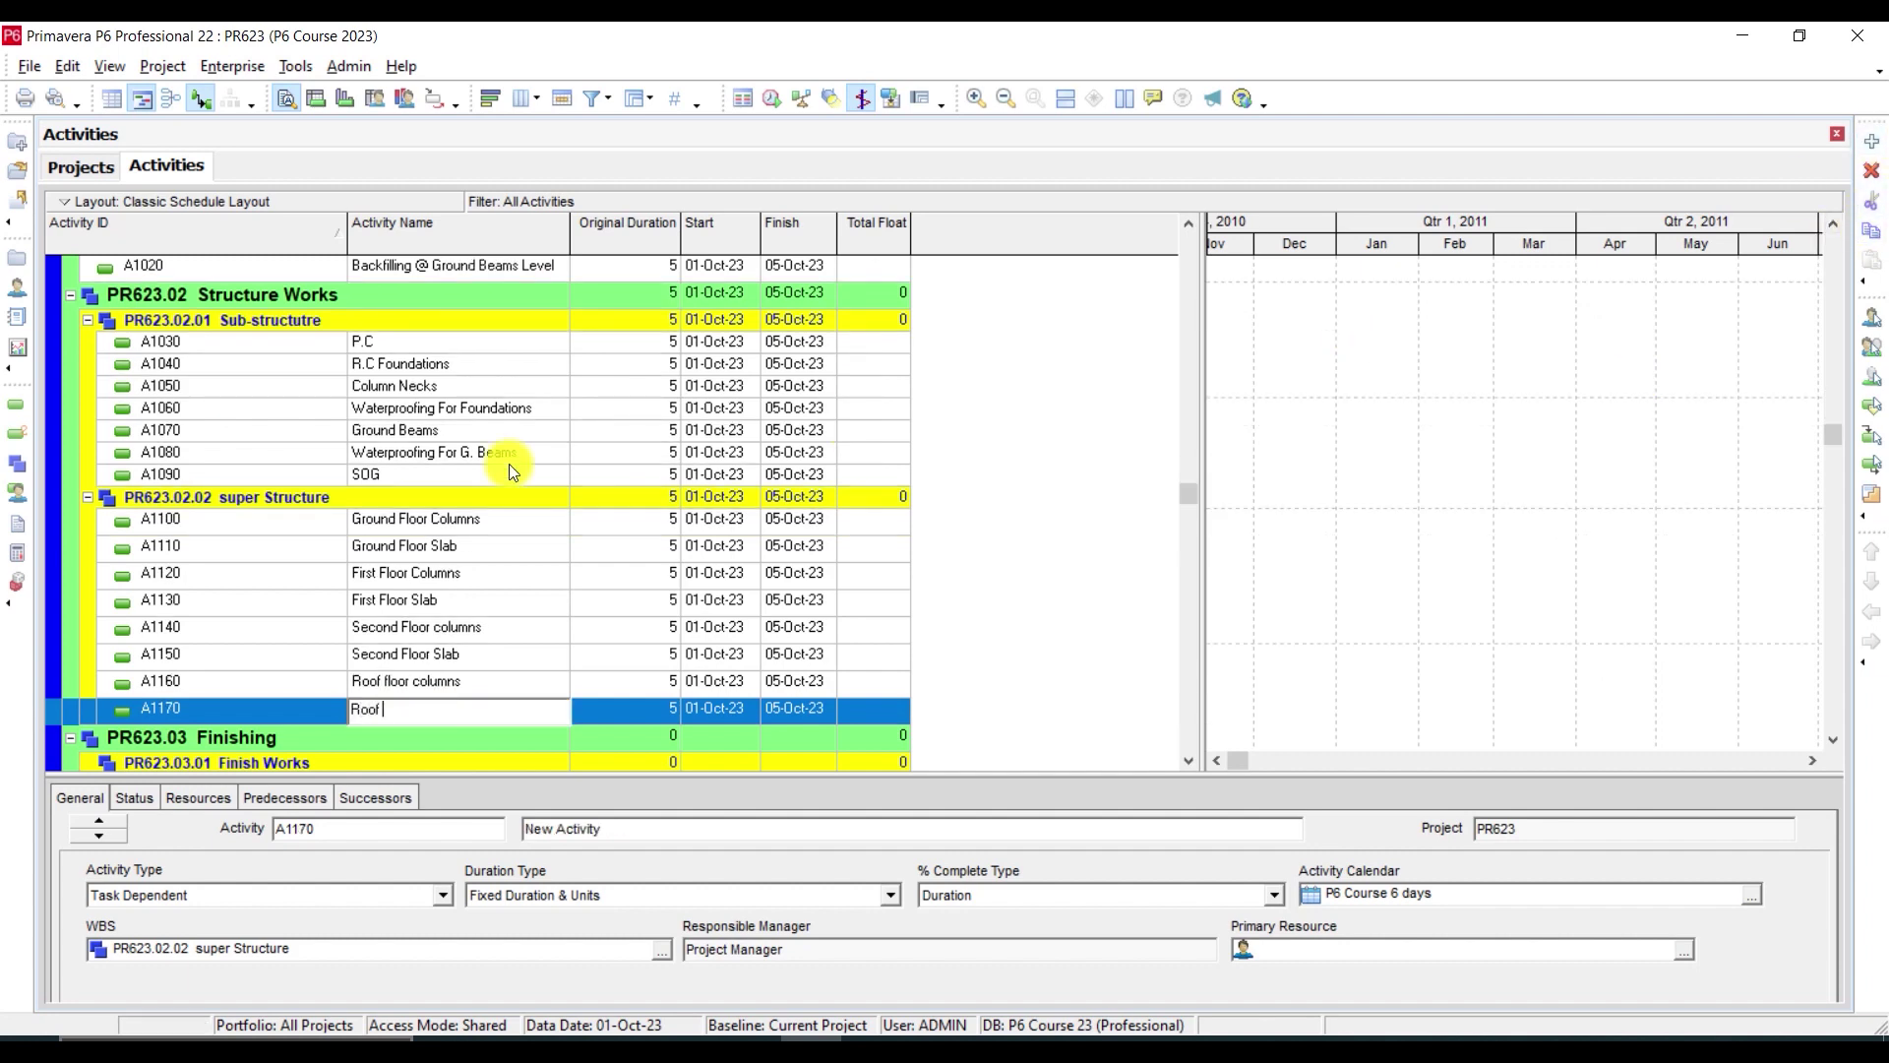
pyautogui.write('Floor Slabs')
pyautogui.press('Return')
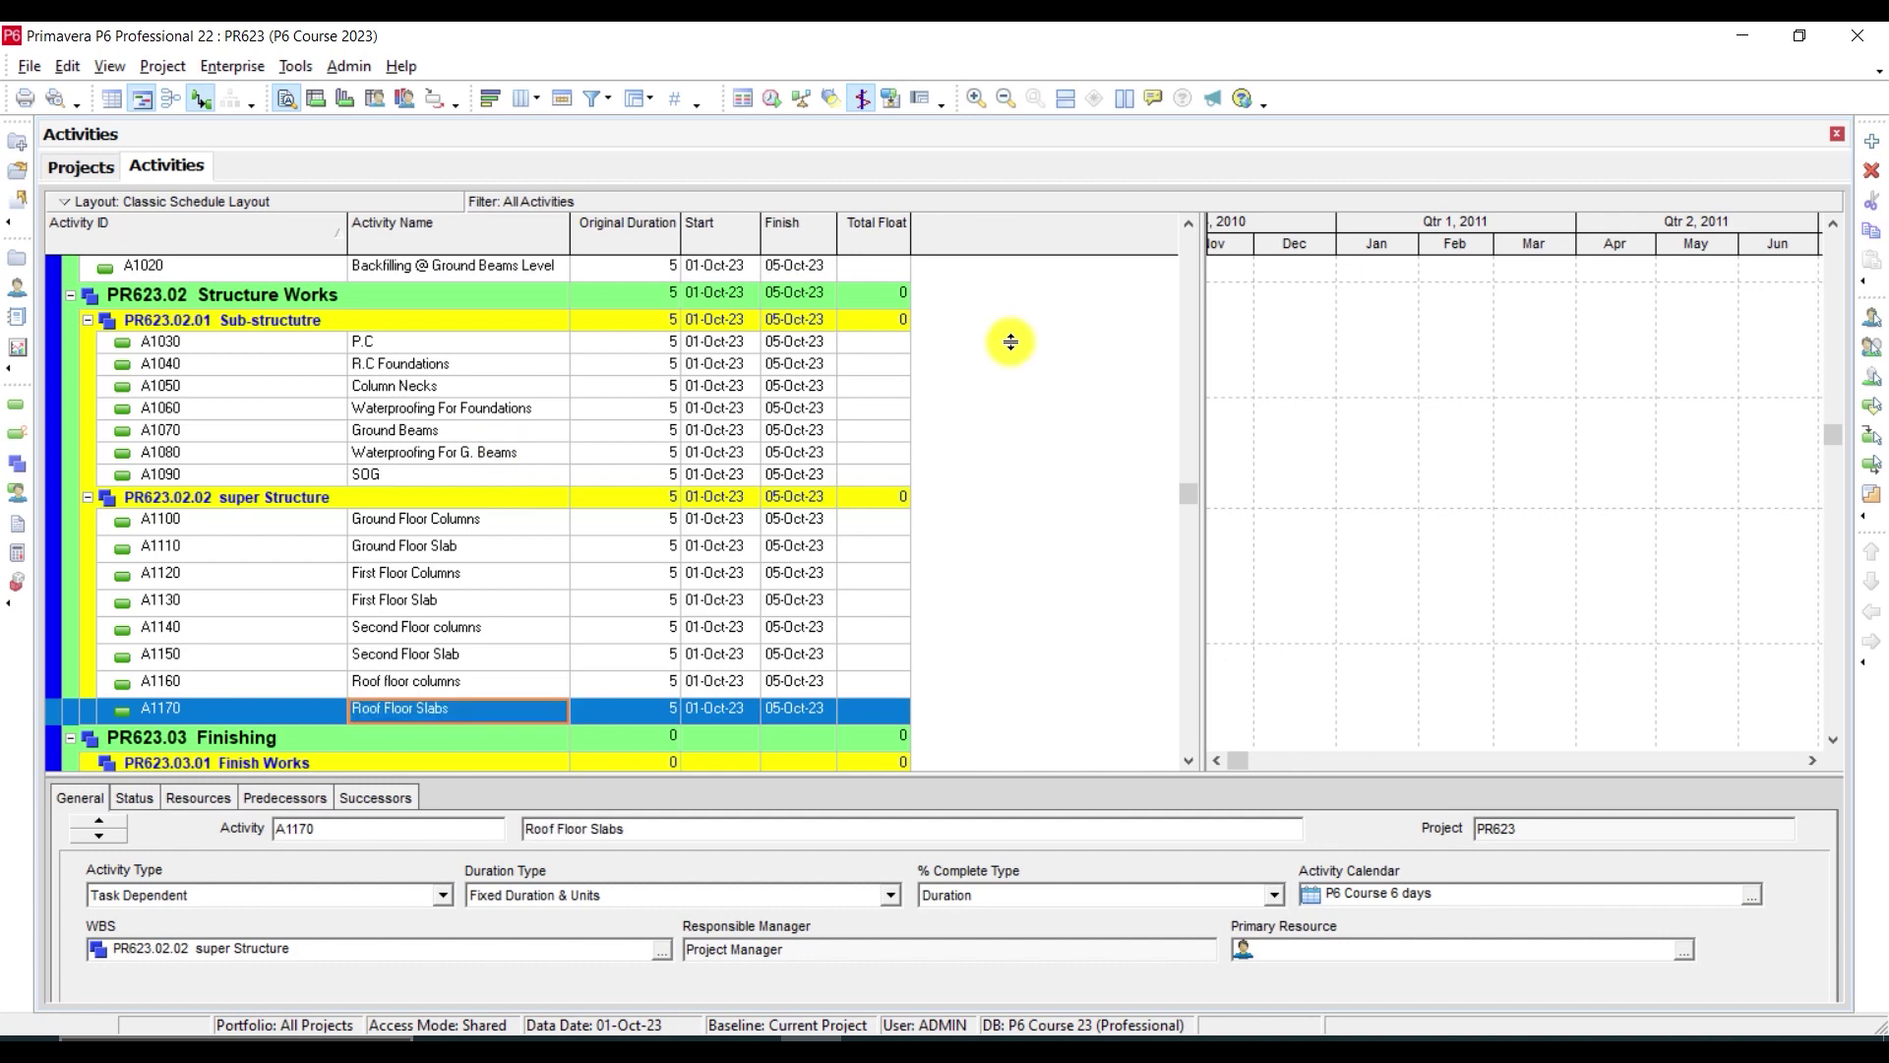
# Add an activity named "Parabets Concrete" under the super Structure WBS
pyautogui.click(1873, 143)
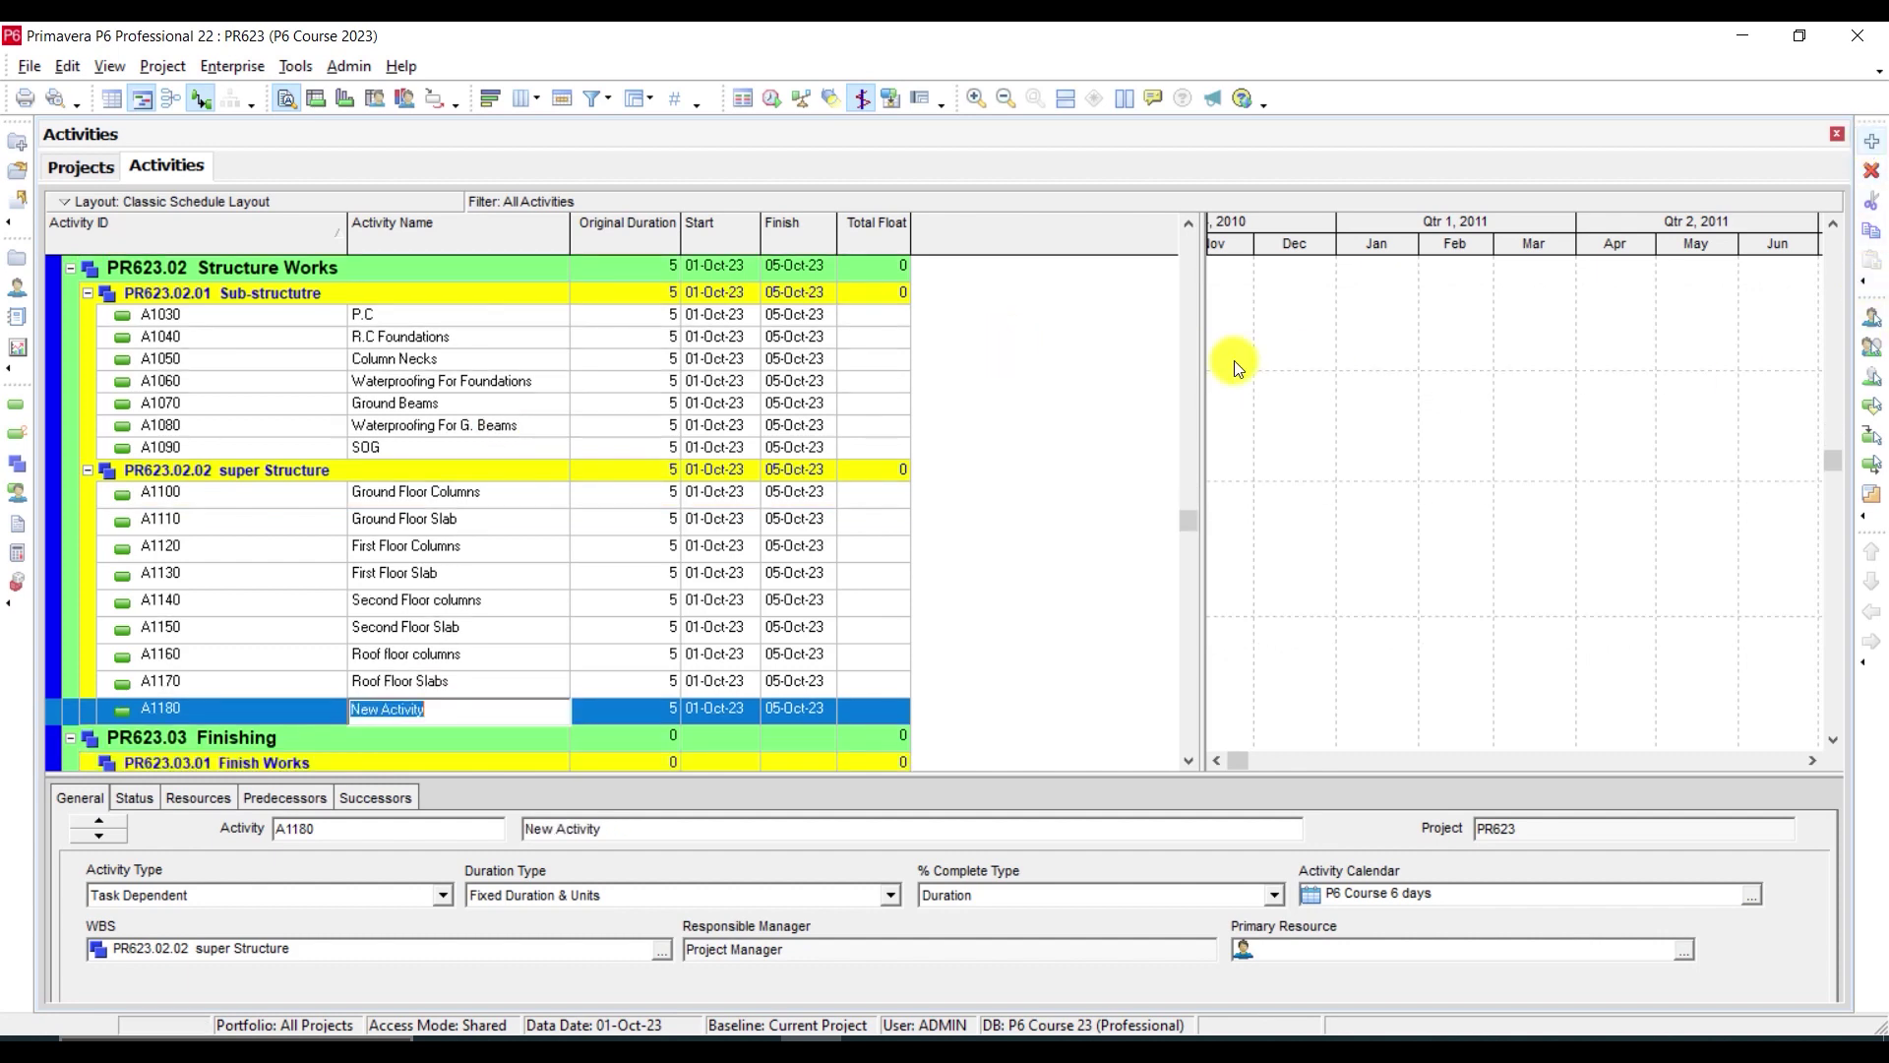
pyautogui.write('Parab')
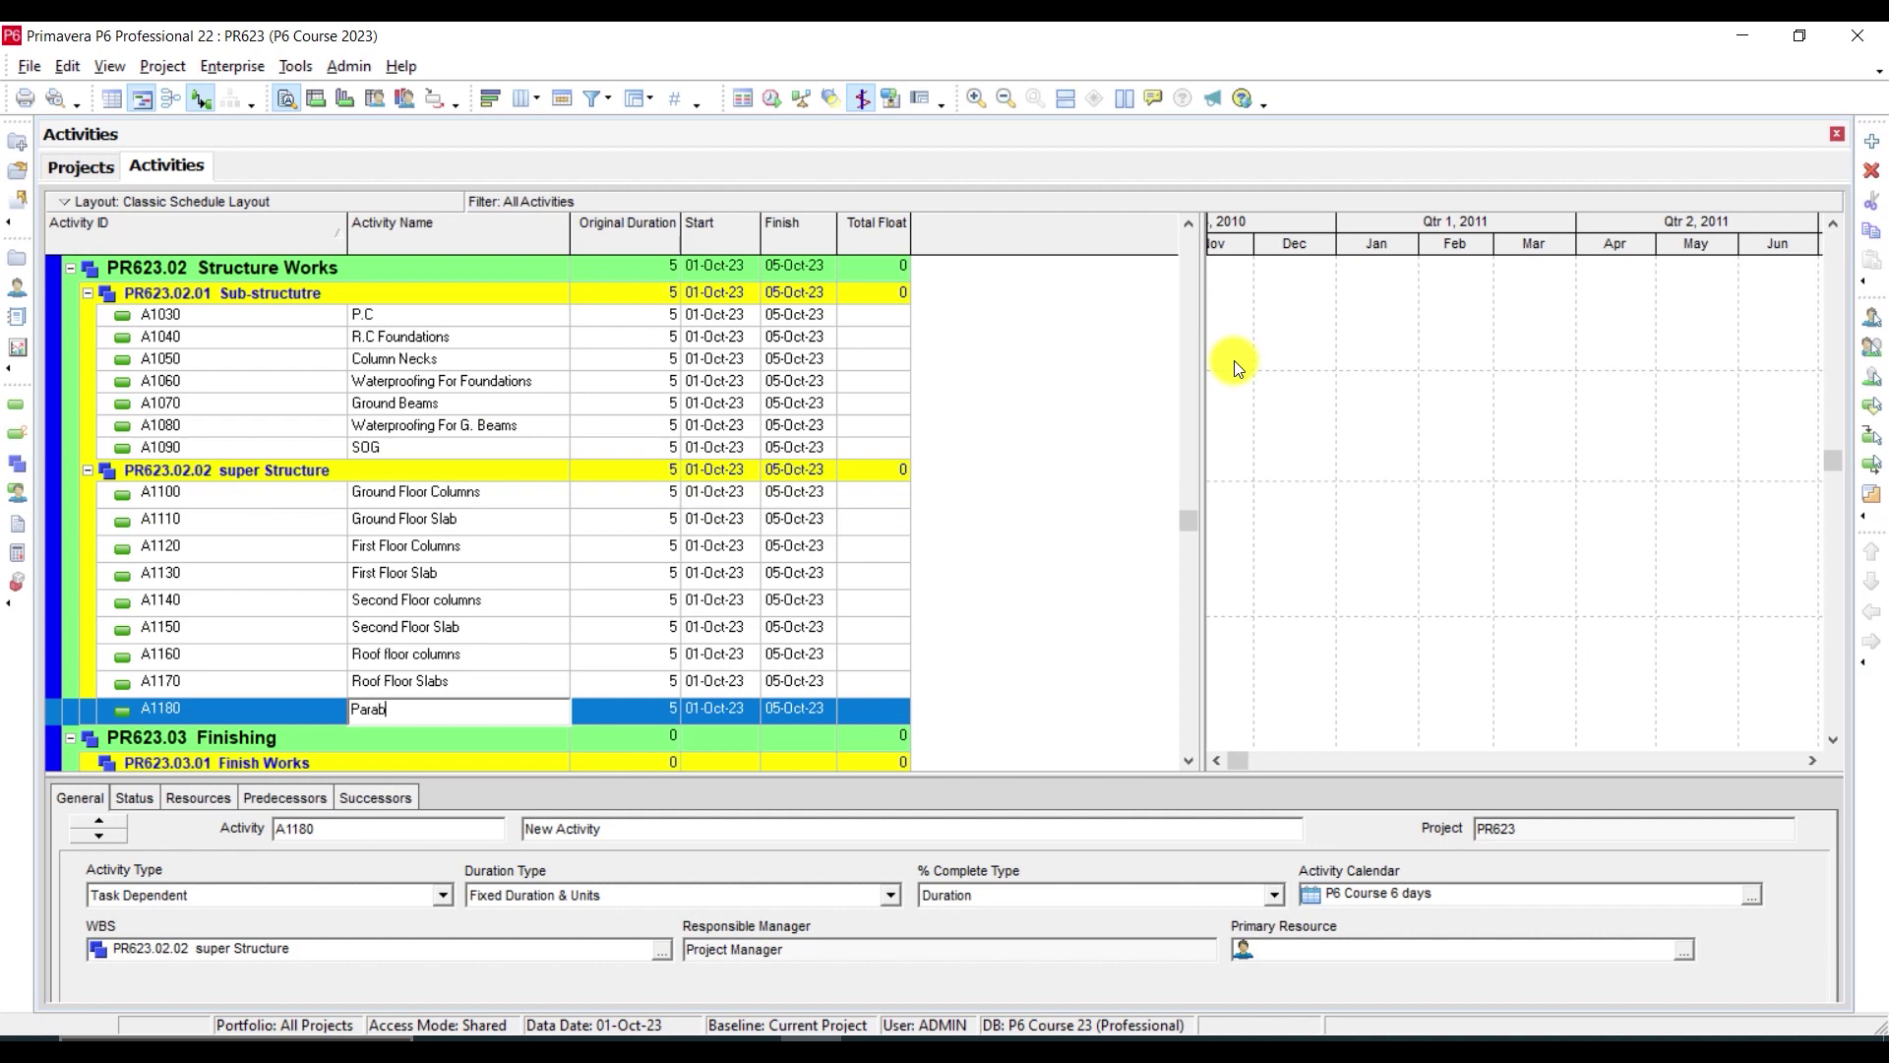
pyautogui.write('ets Concrete')
pyautogui.press('Return')
# Add a new activity under the Sub-structutre WBS and set its activity ID to A1081
pyautogui.scroll(2, 577, 551)
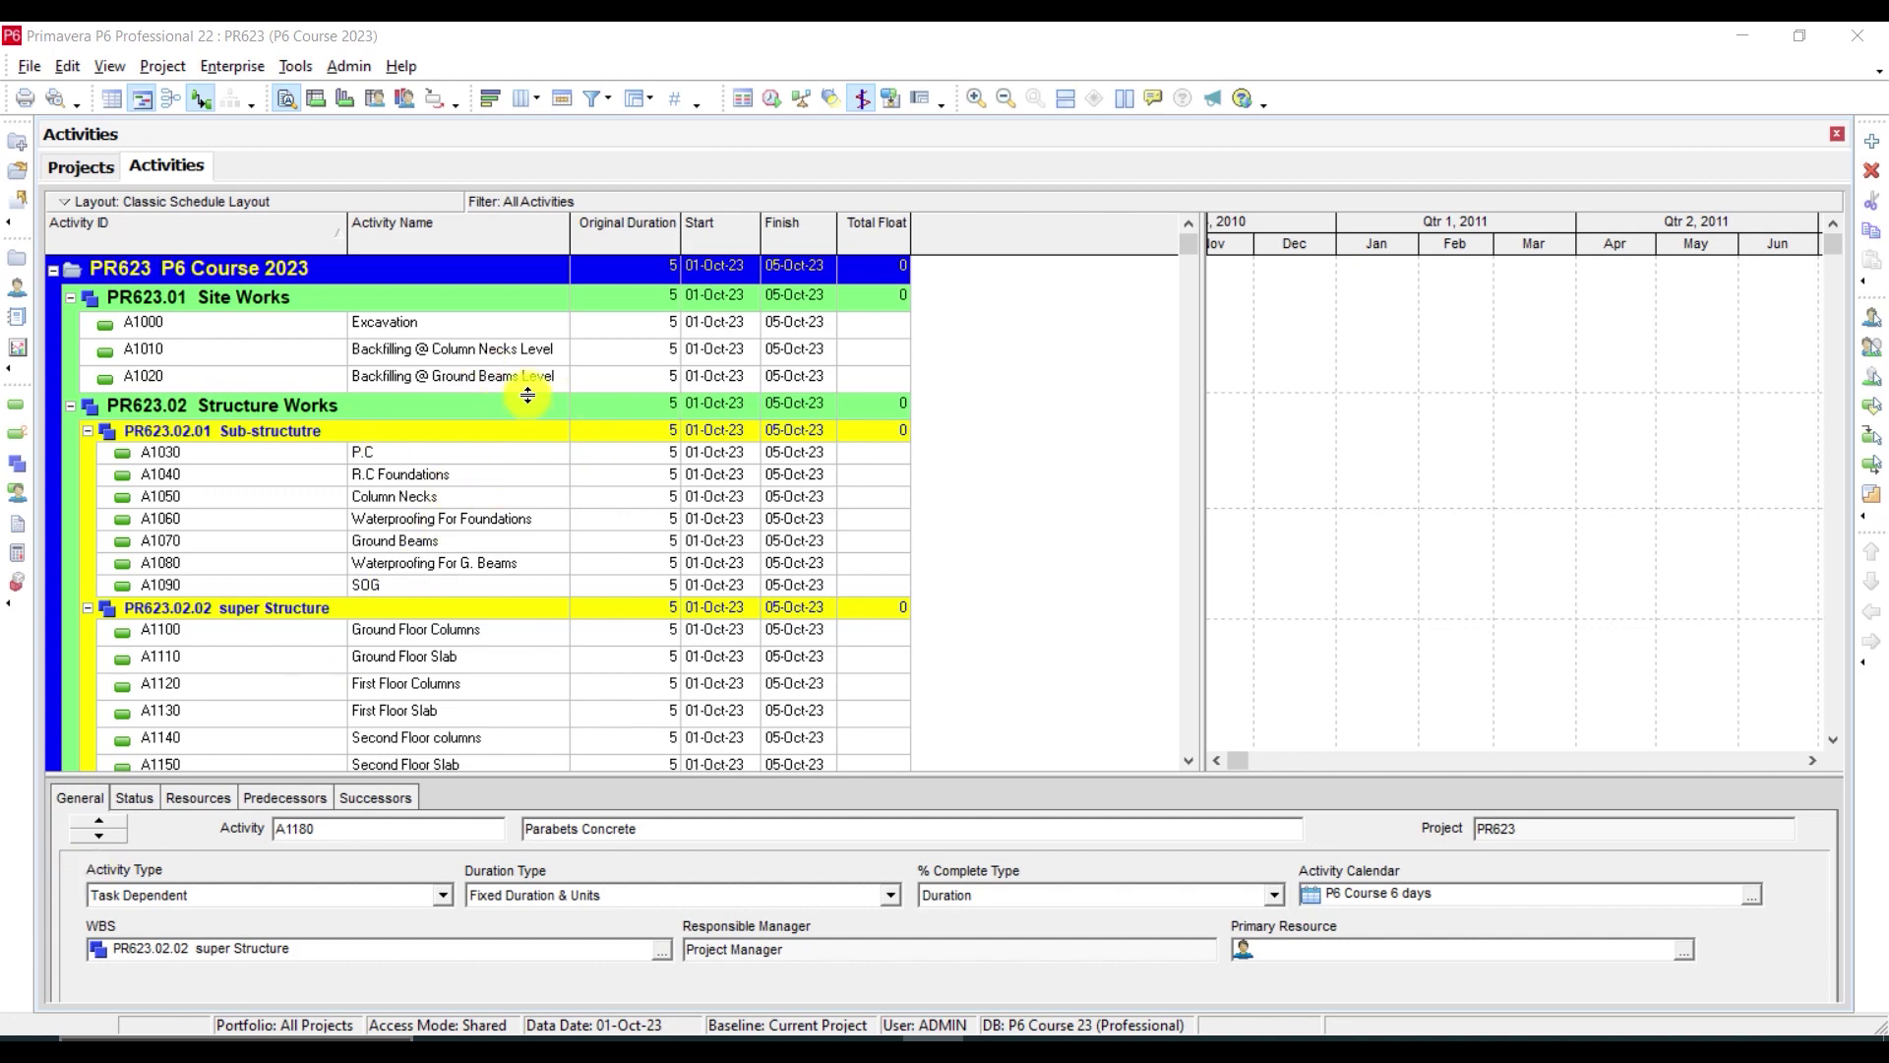
pyautogui.scroll(-1, 512, 356)
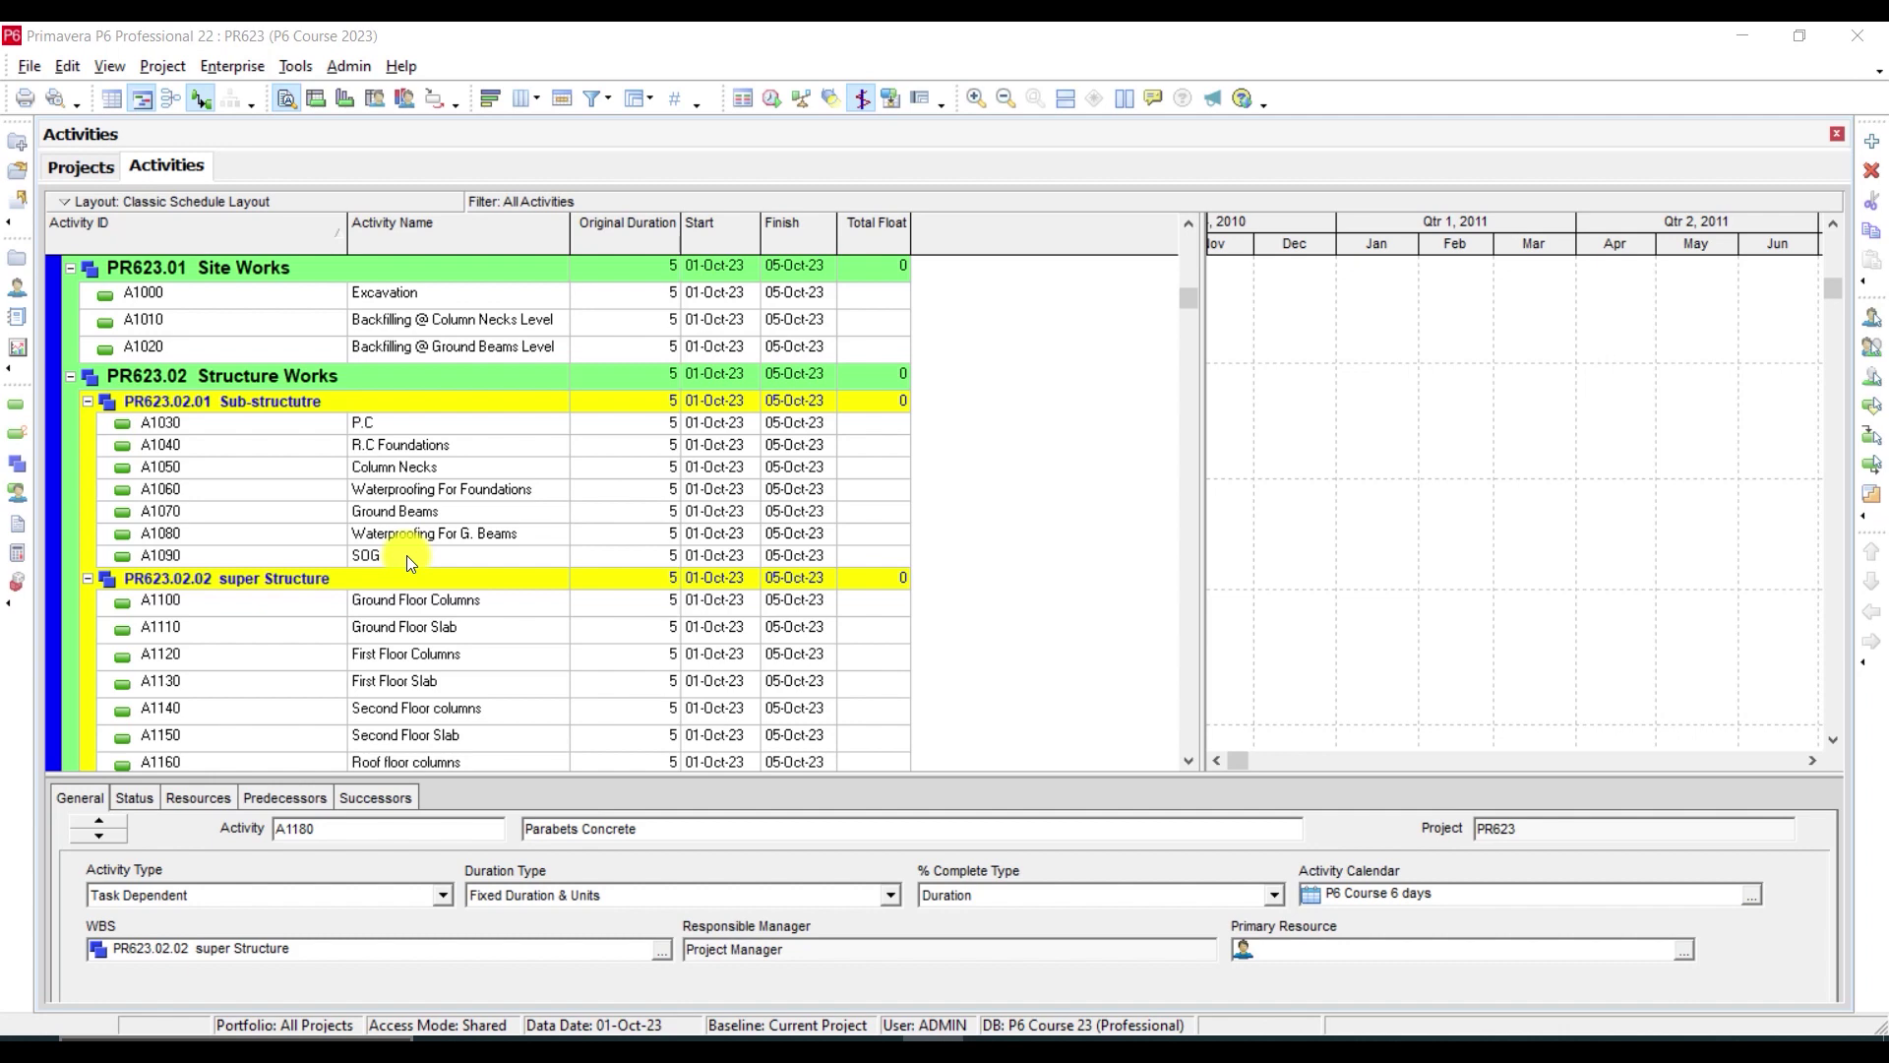
pyautogui.click(408, 557)
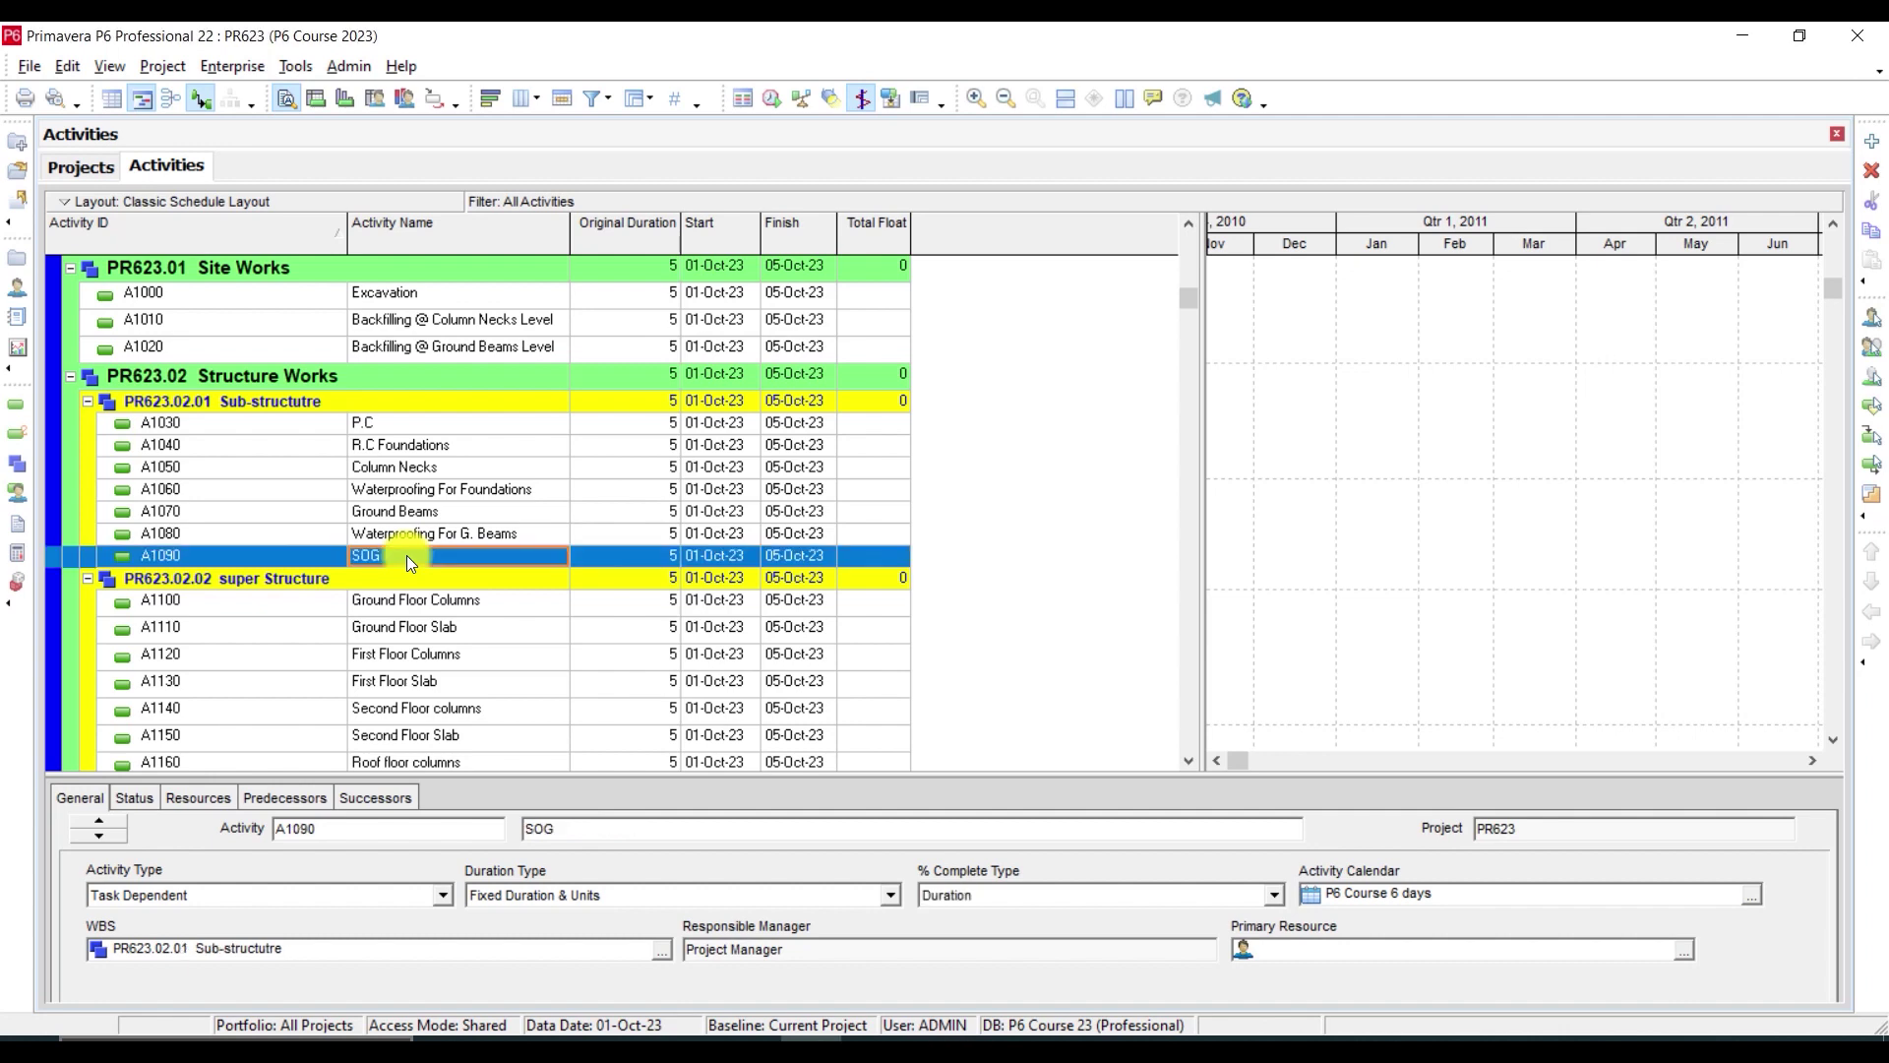
pyautogui.click(396, 533)
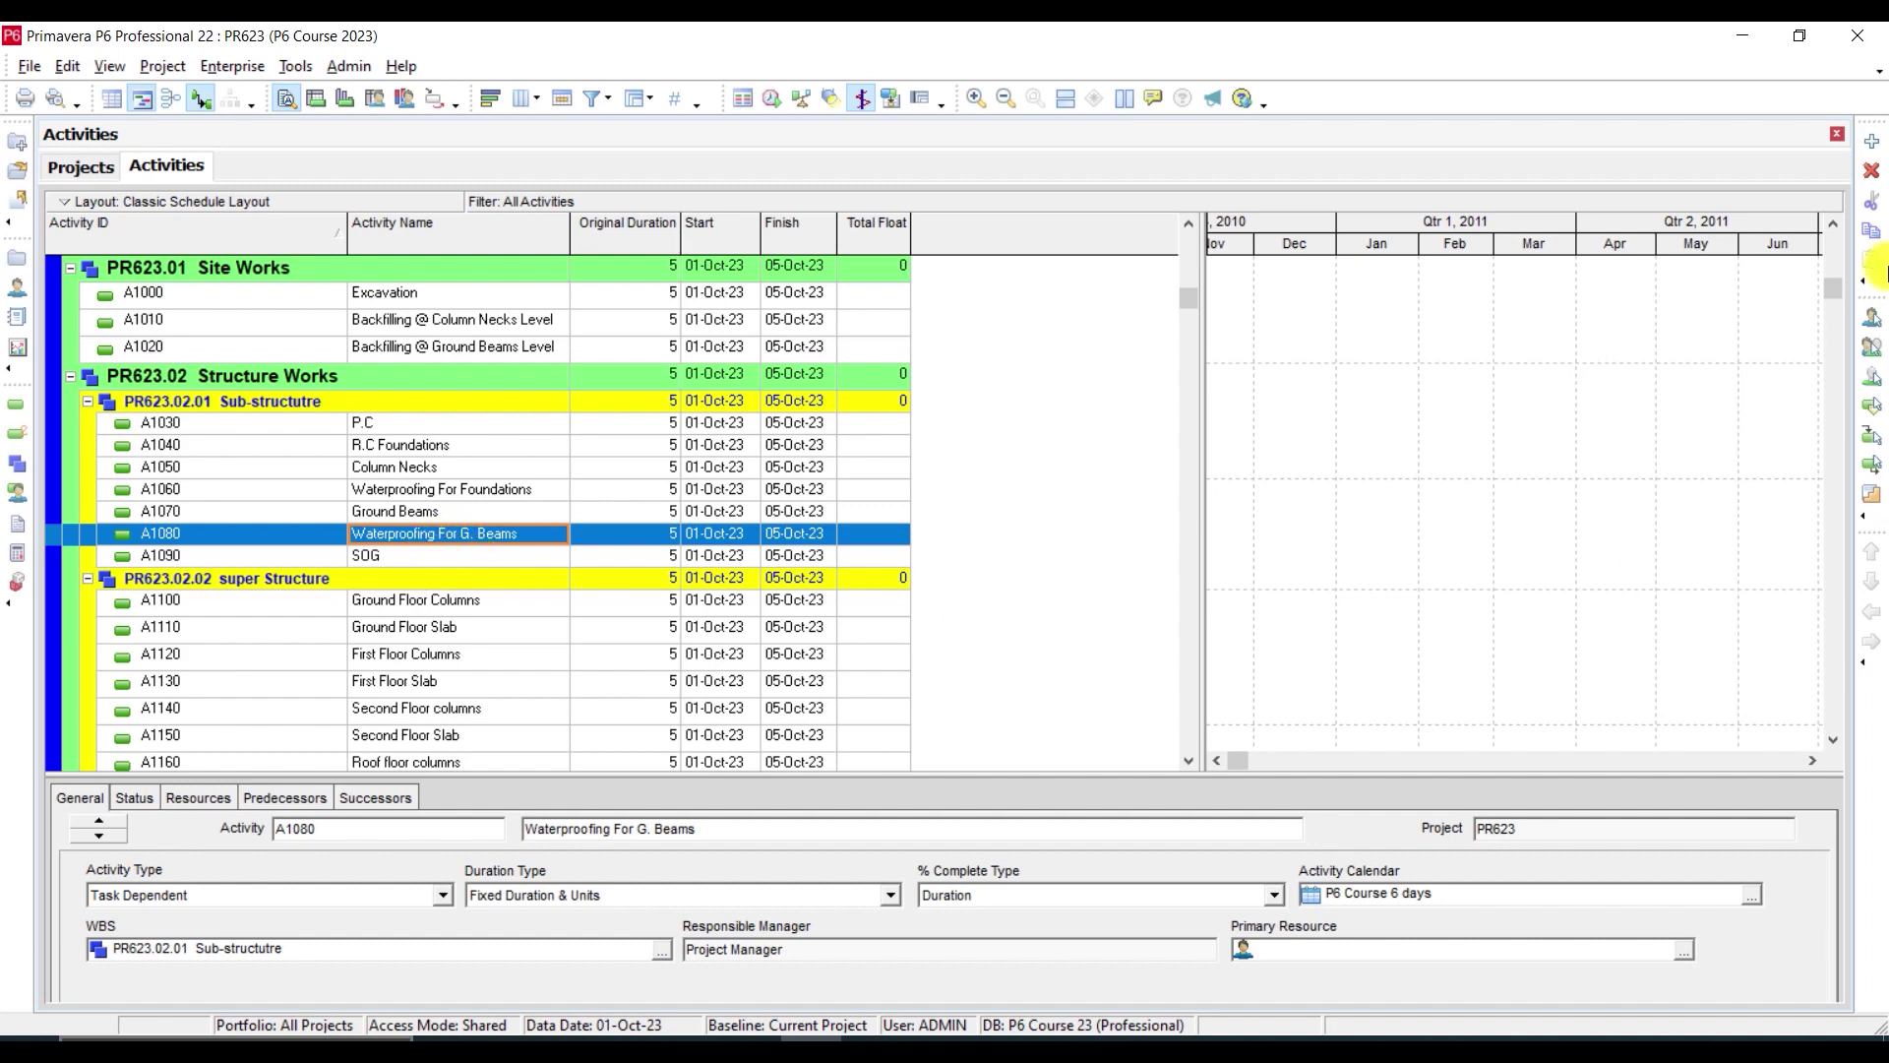
pyautogui.click(1872, 141)
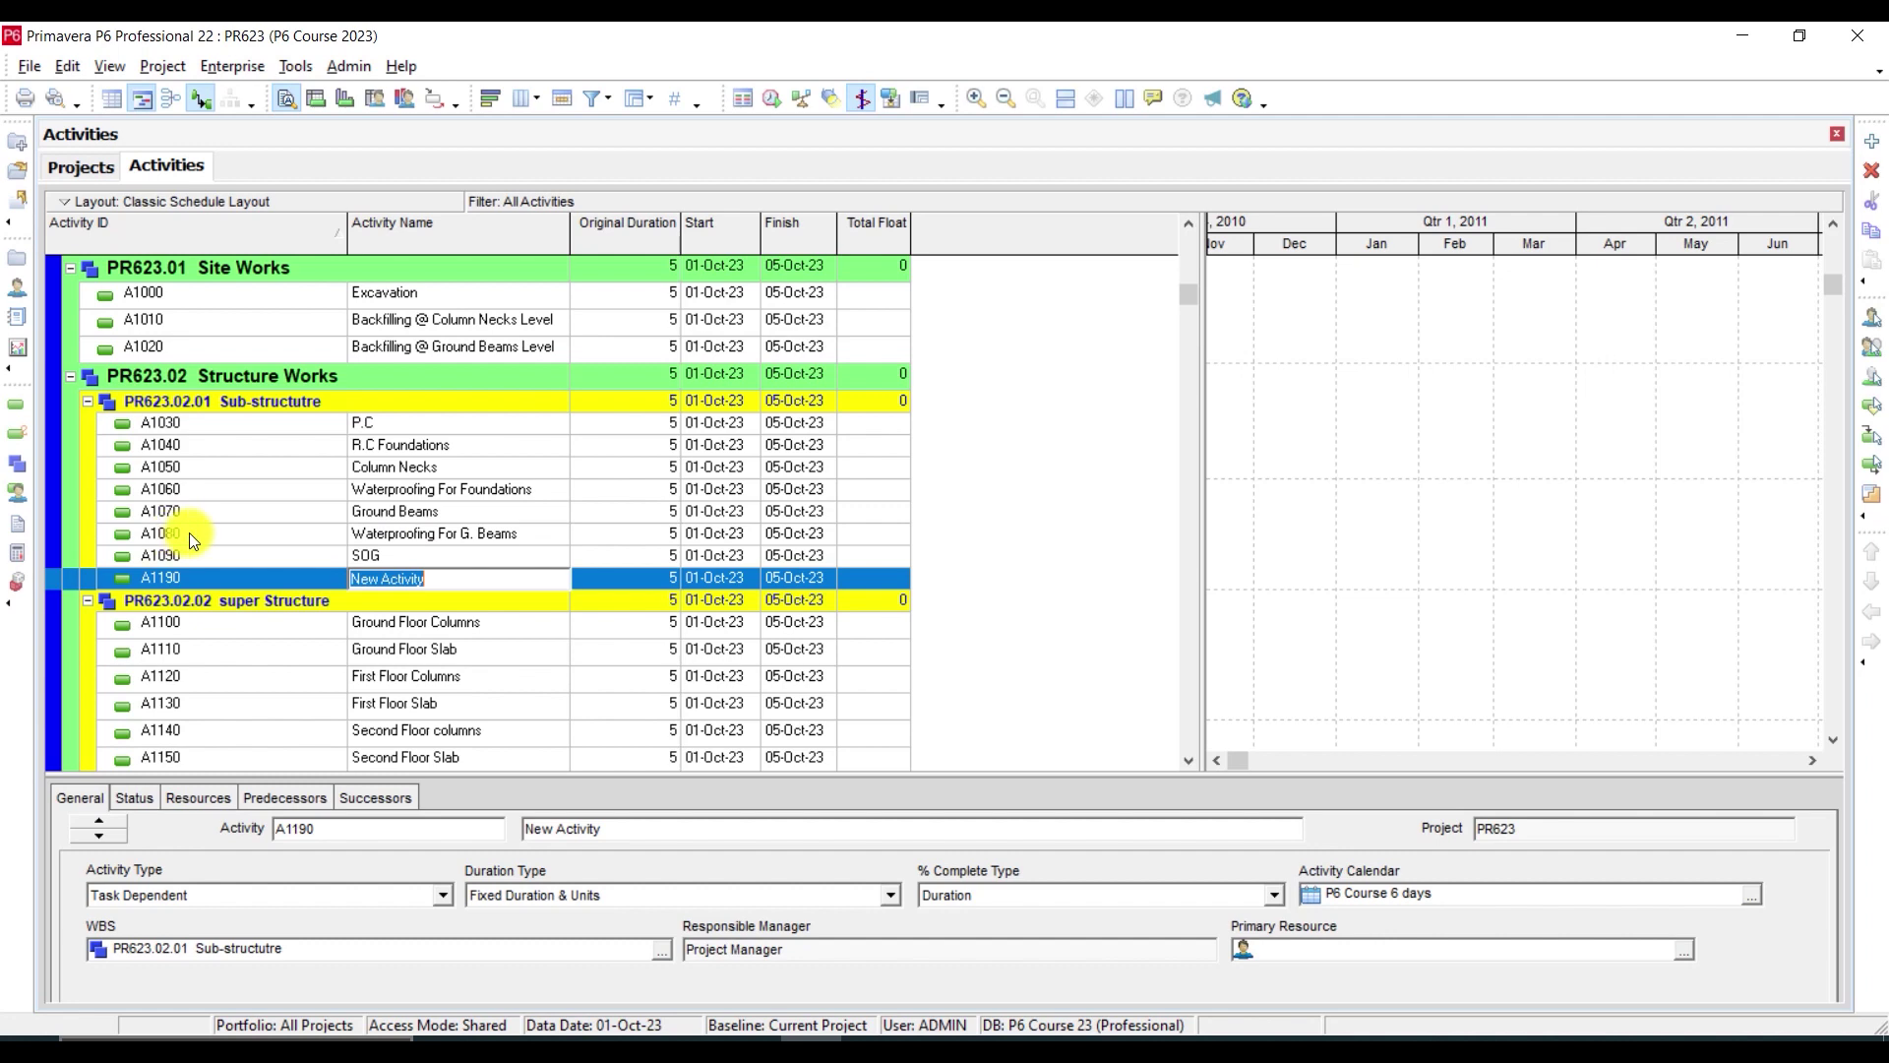
pyautogui.click(198, 576)
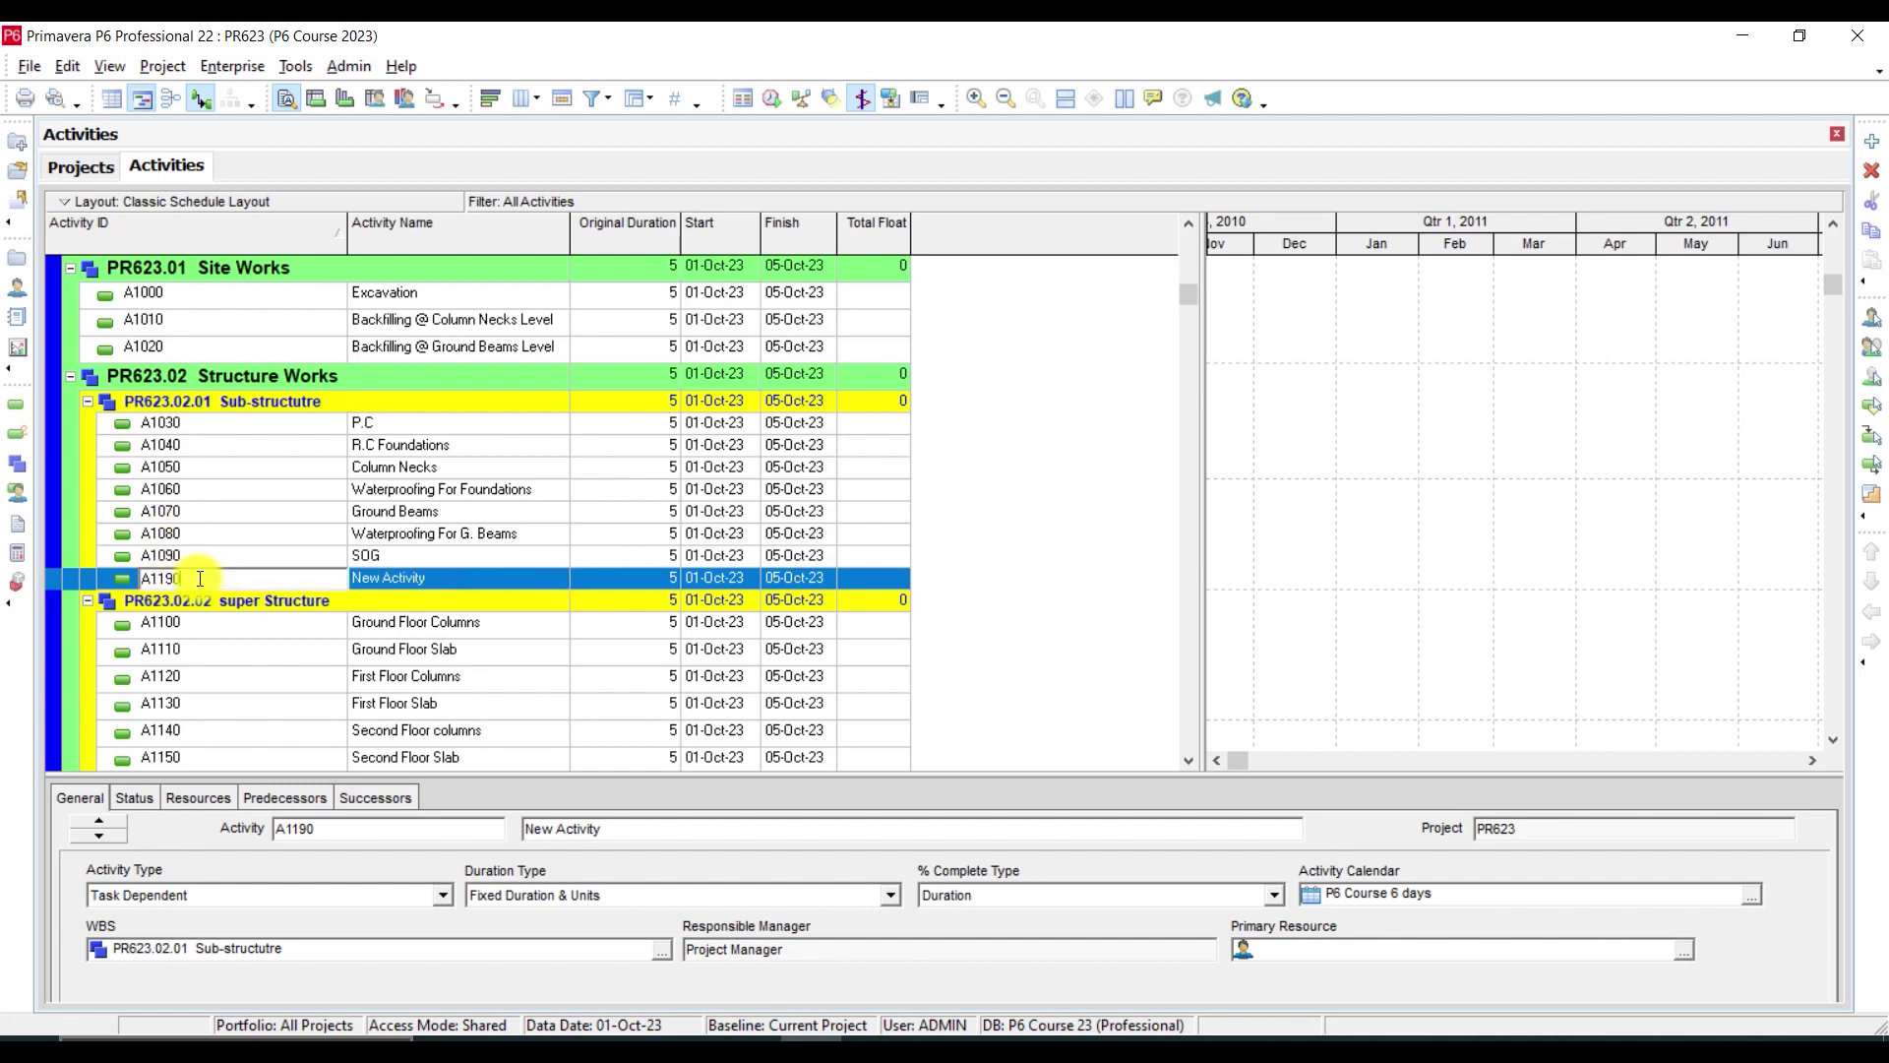
pyautogui.press('BackSpace')
pyautogui.press('BackSpace')
pyautogui.press('BackSpace')
pyautogui.write('081')
pyautogui.press('Return')
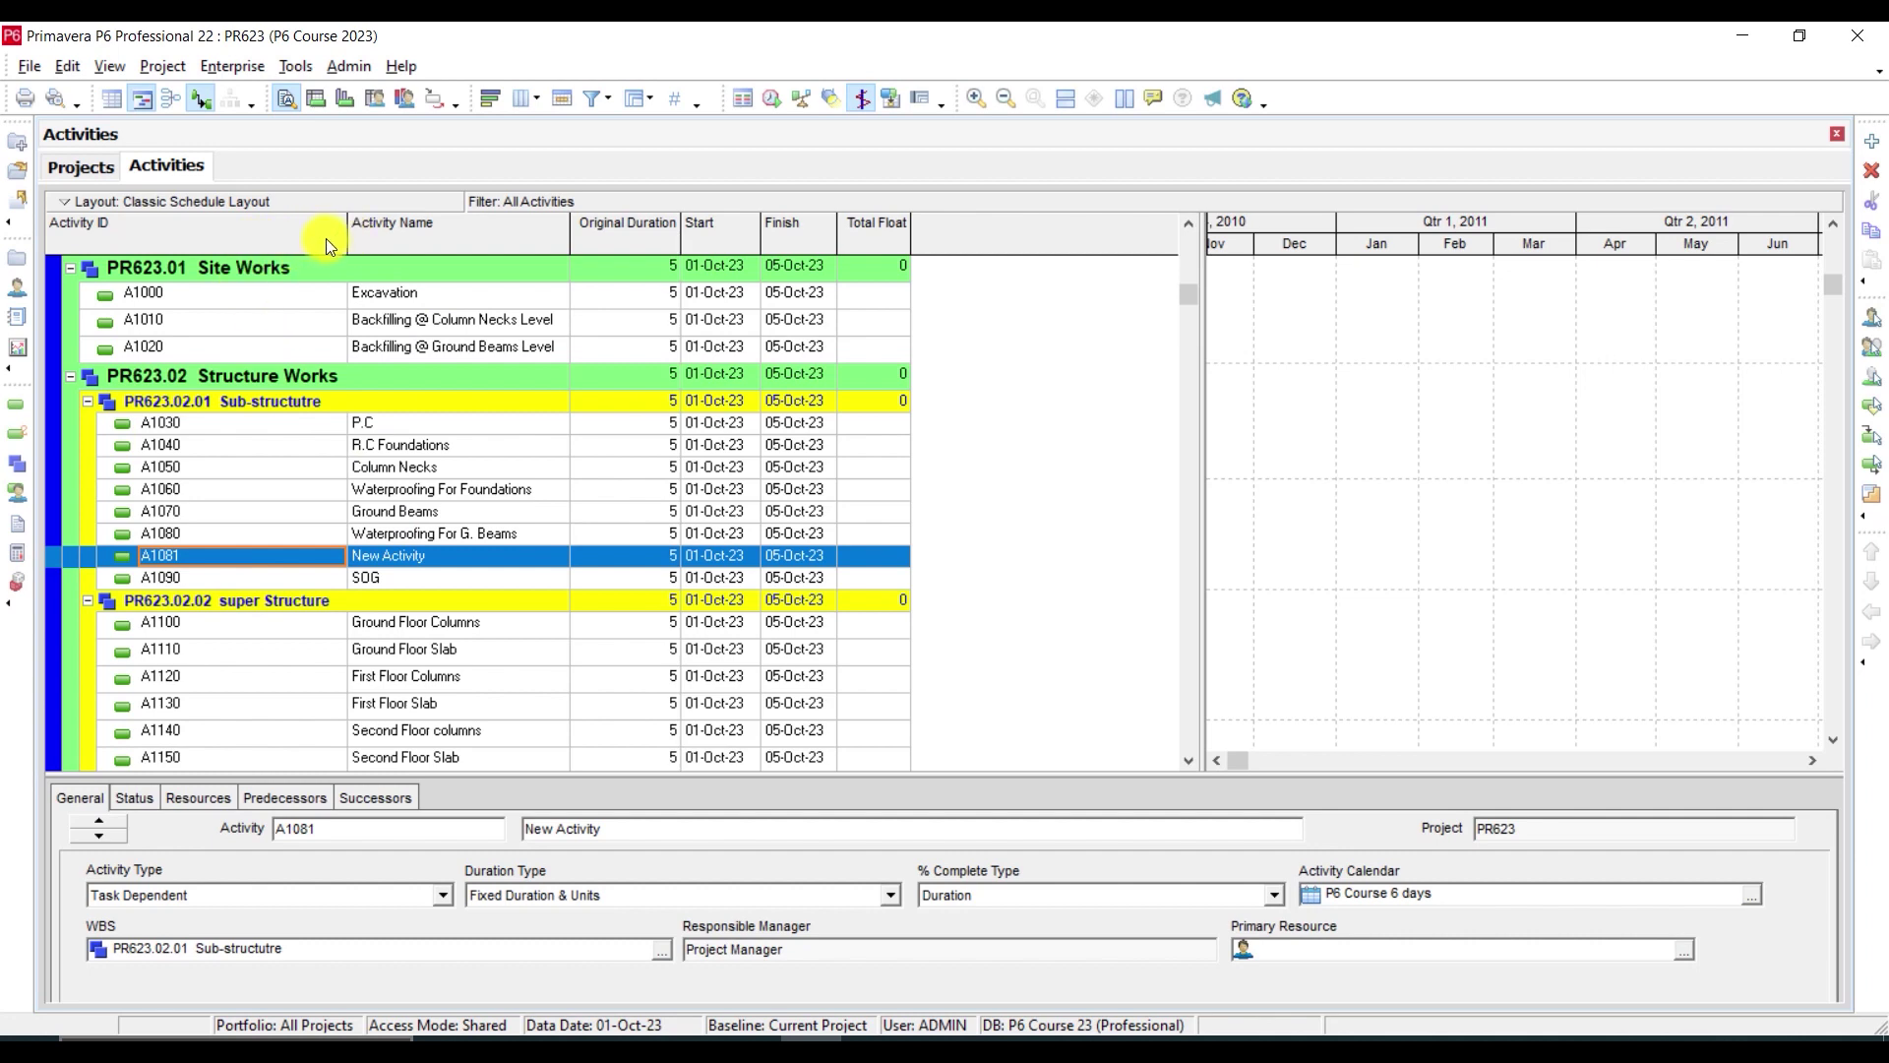
# Name the new activity A1081 "Drainage Network Below SOG"
pyautogui.click(445, 554)
pyautogui.write('Drainage Network Bel')
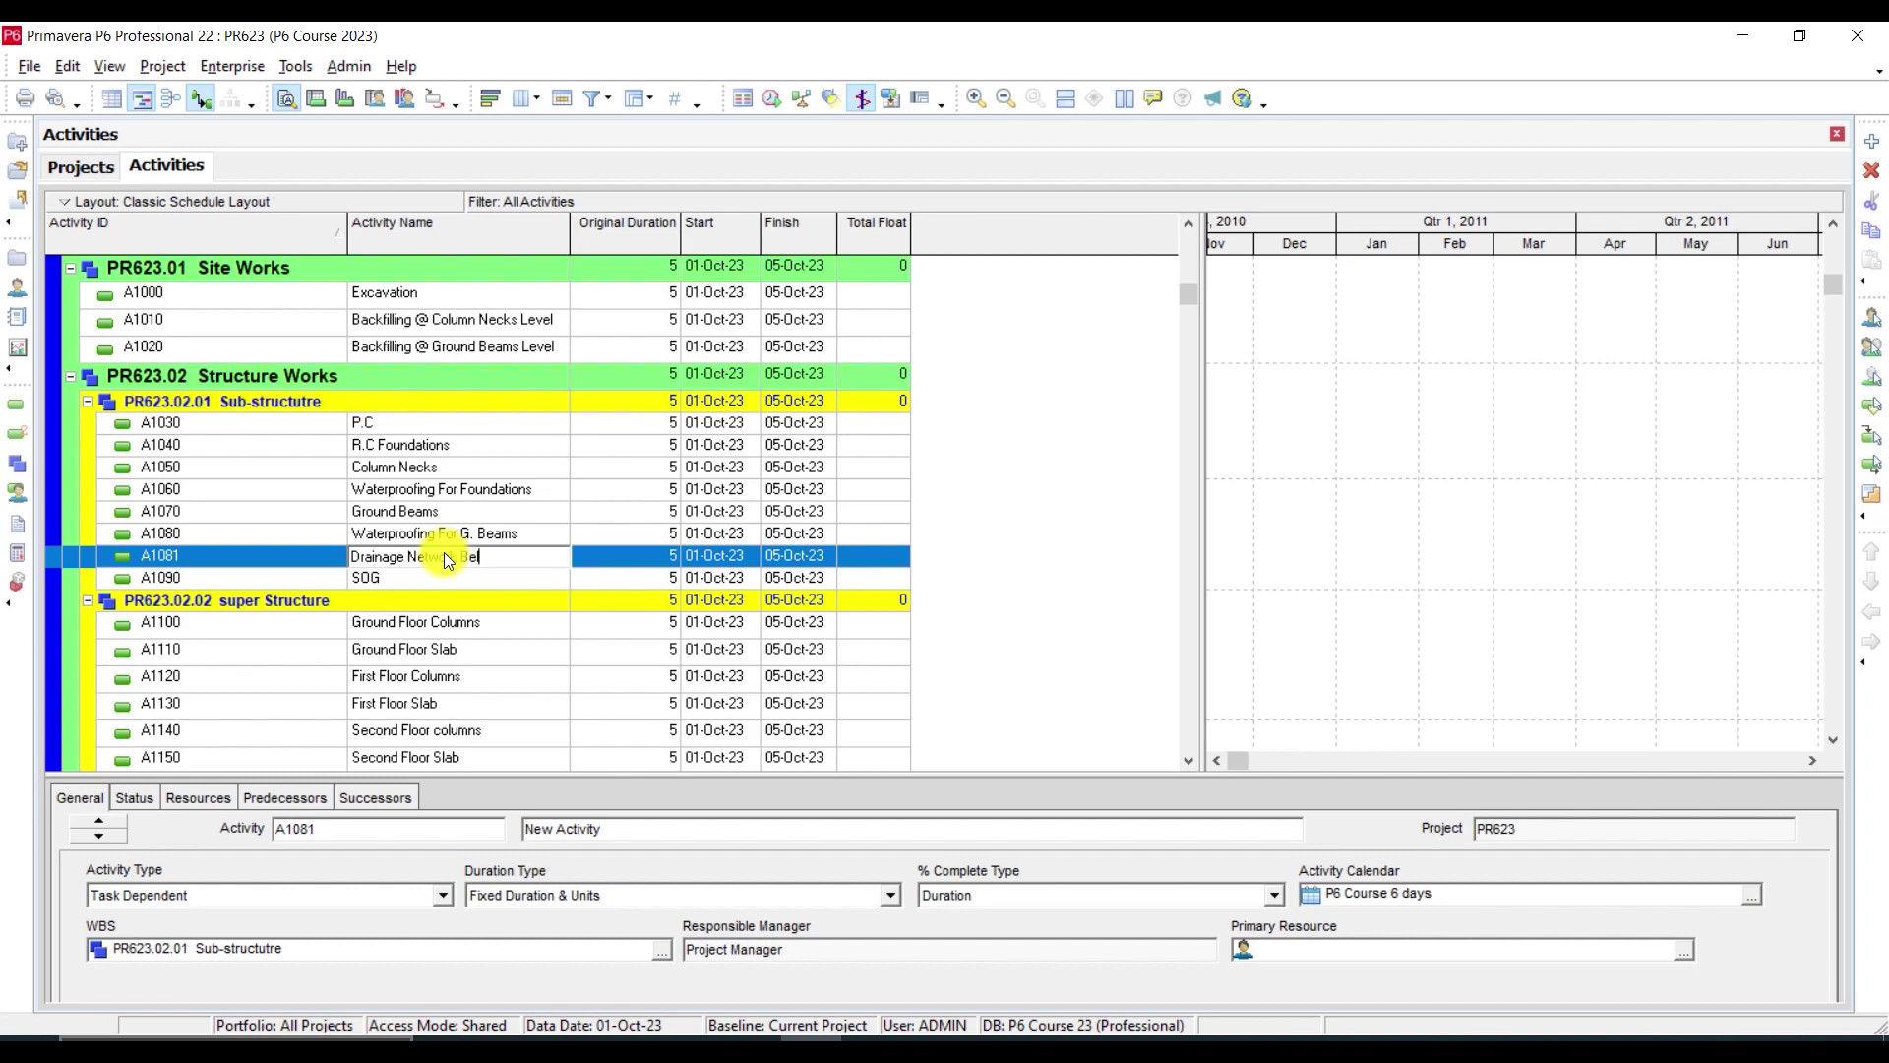
pyautogui.write('ow SOG')
pyautogui.press('Return')
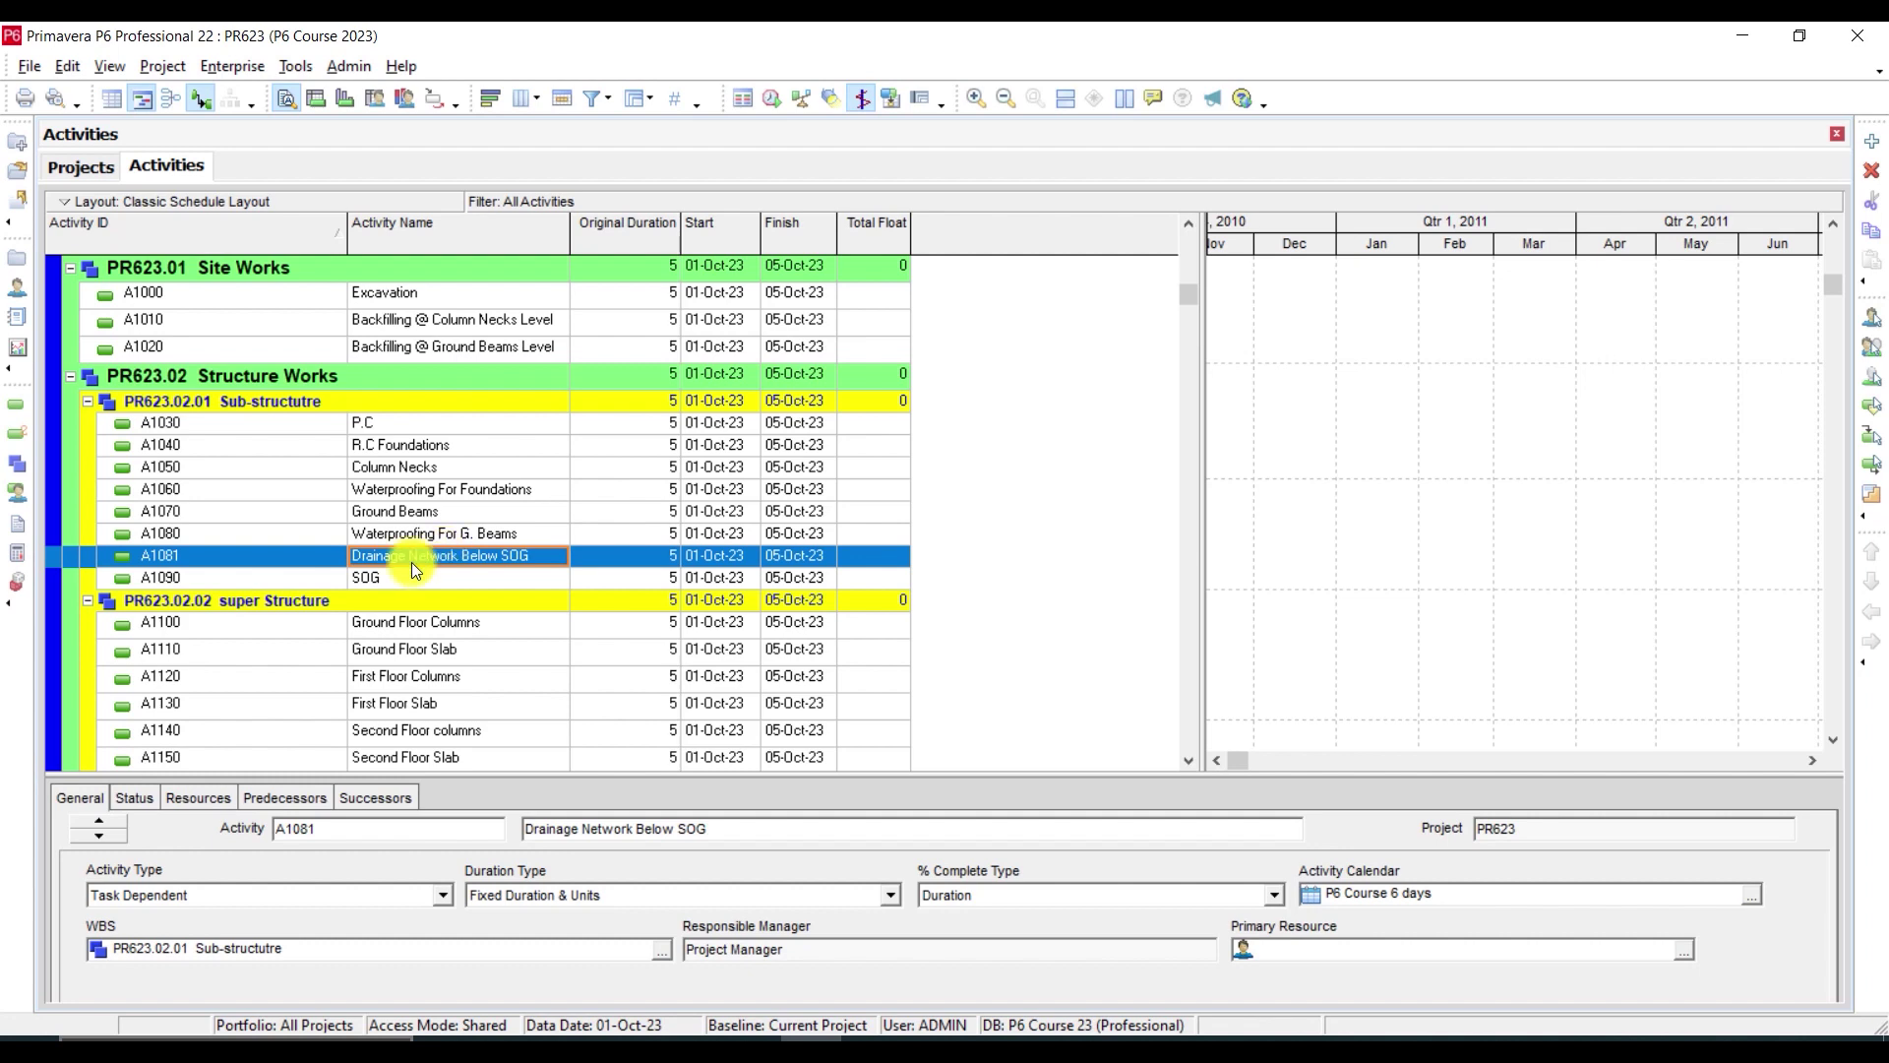
# Review the activities entered under Site Works, Sub-structutre and super Structure, down to the Finishing WBS elements
pyautogui.scroll(-1, 529, 531)
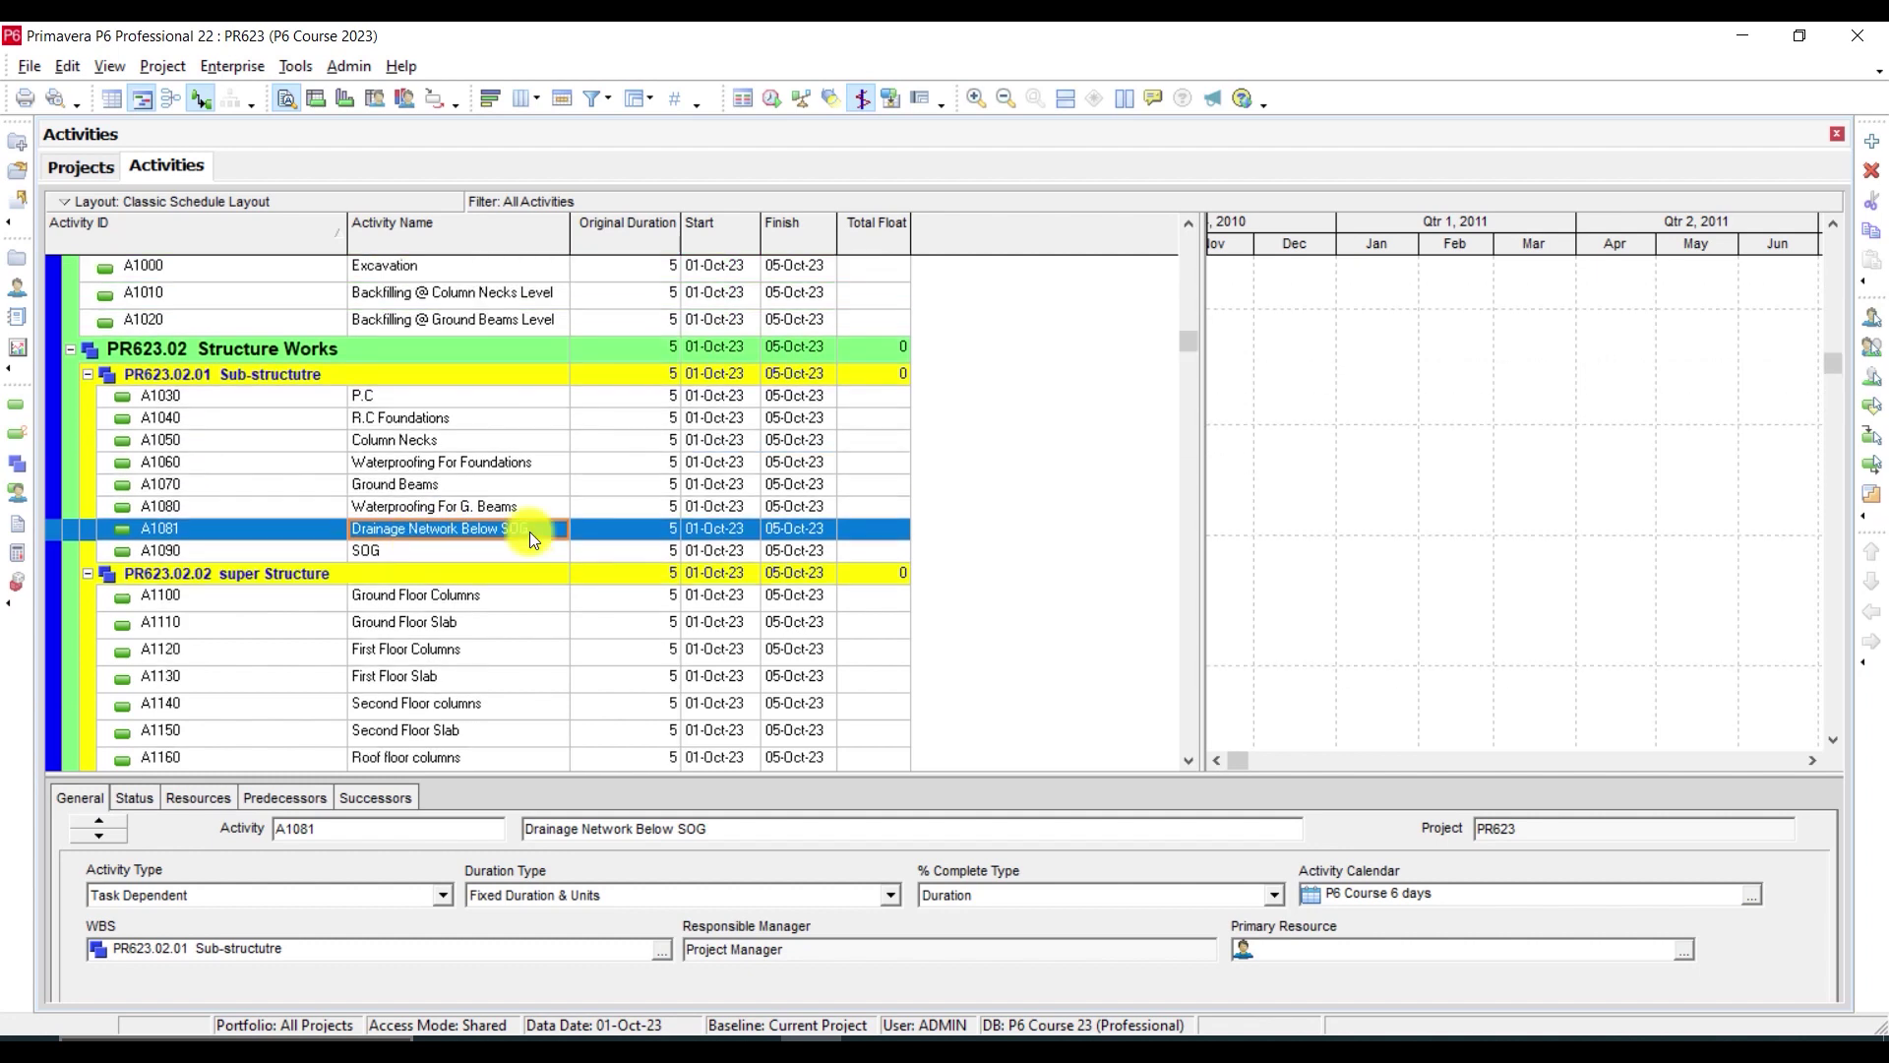
pyautogui.scroll(2, 530, 531)
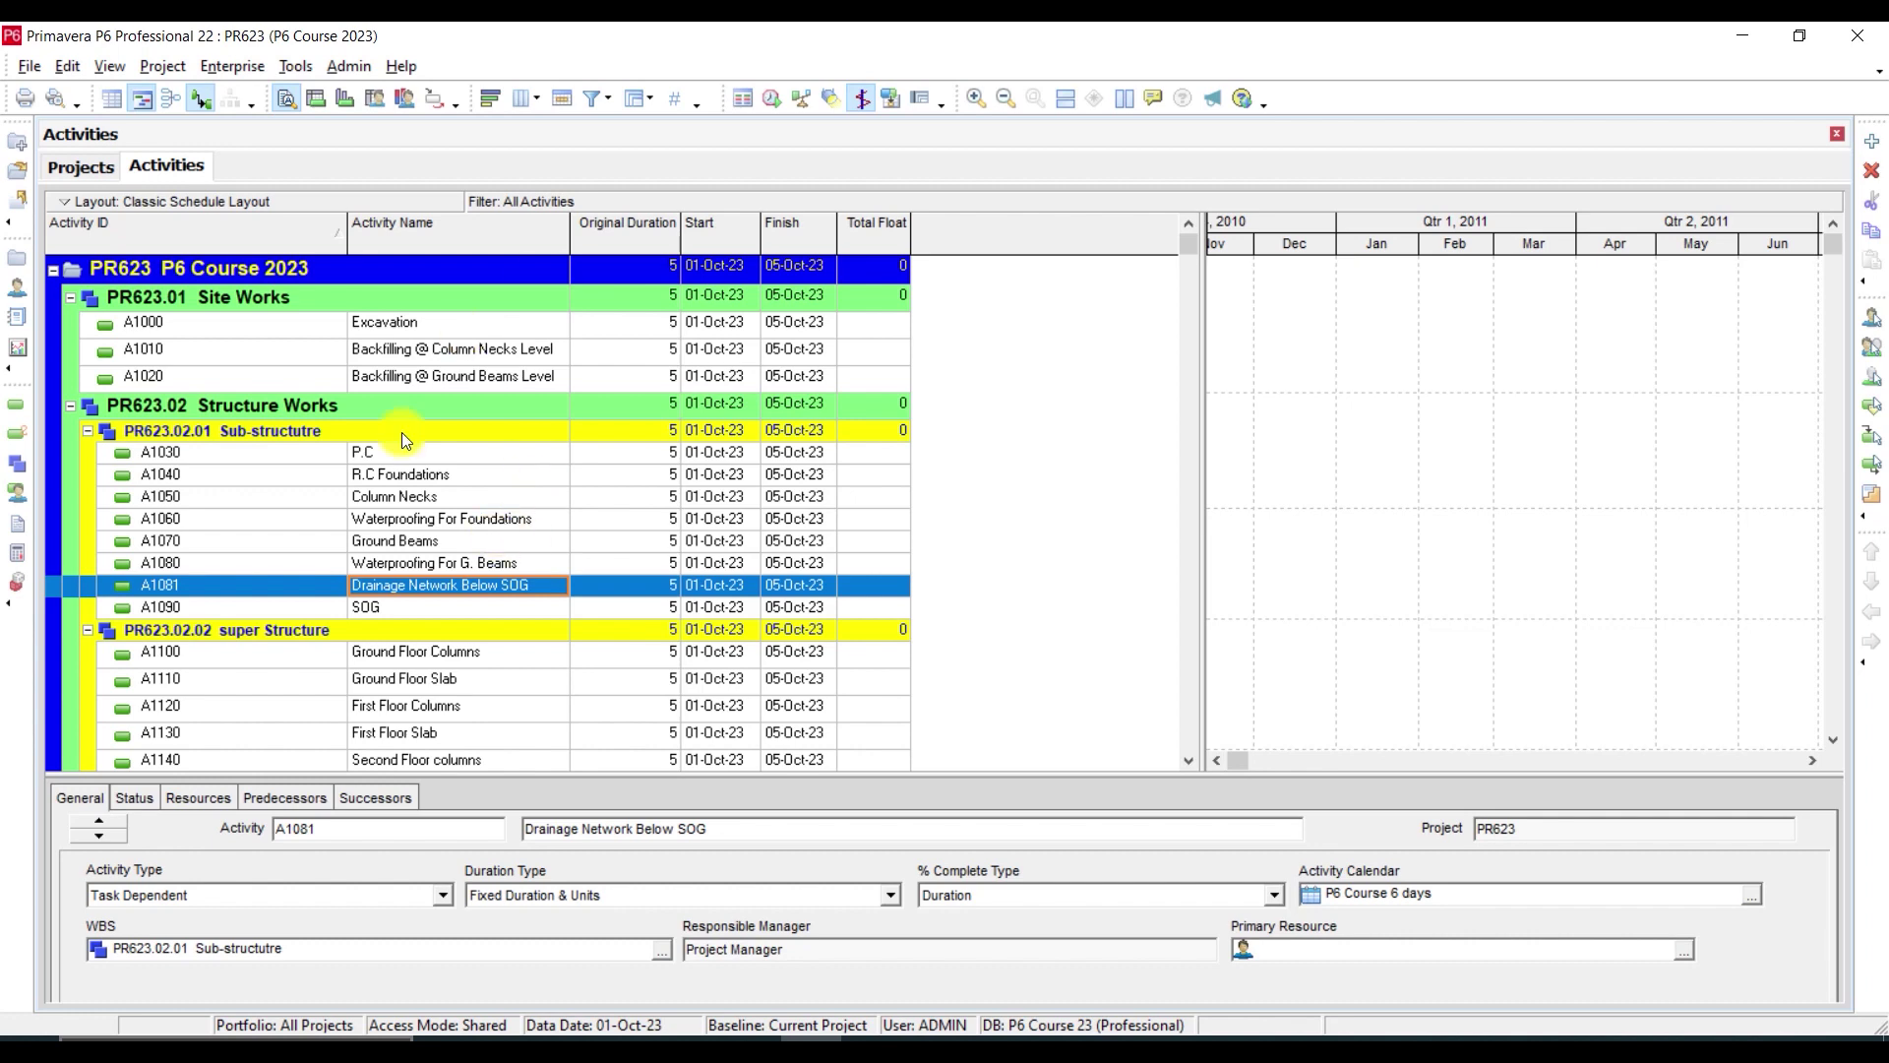
pyautogui.scroll(-2, 482, 420)
pyautogui.scroll(-1, 482, 420)
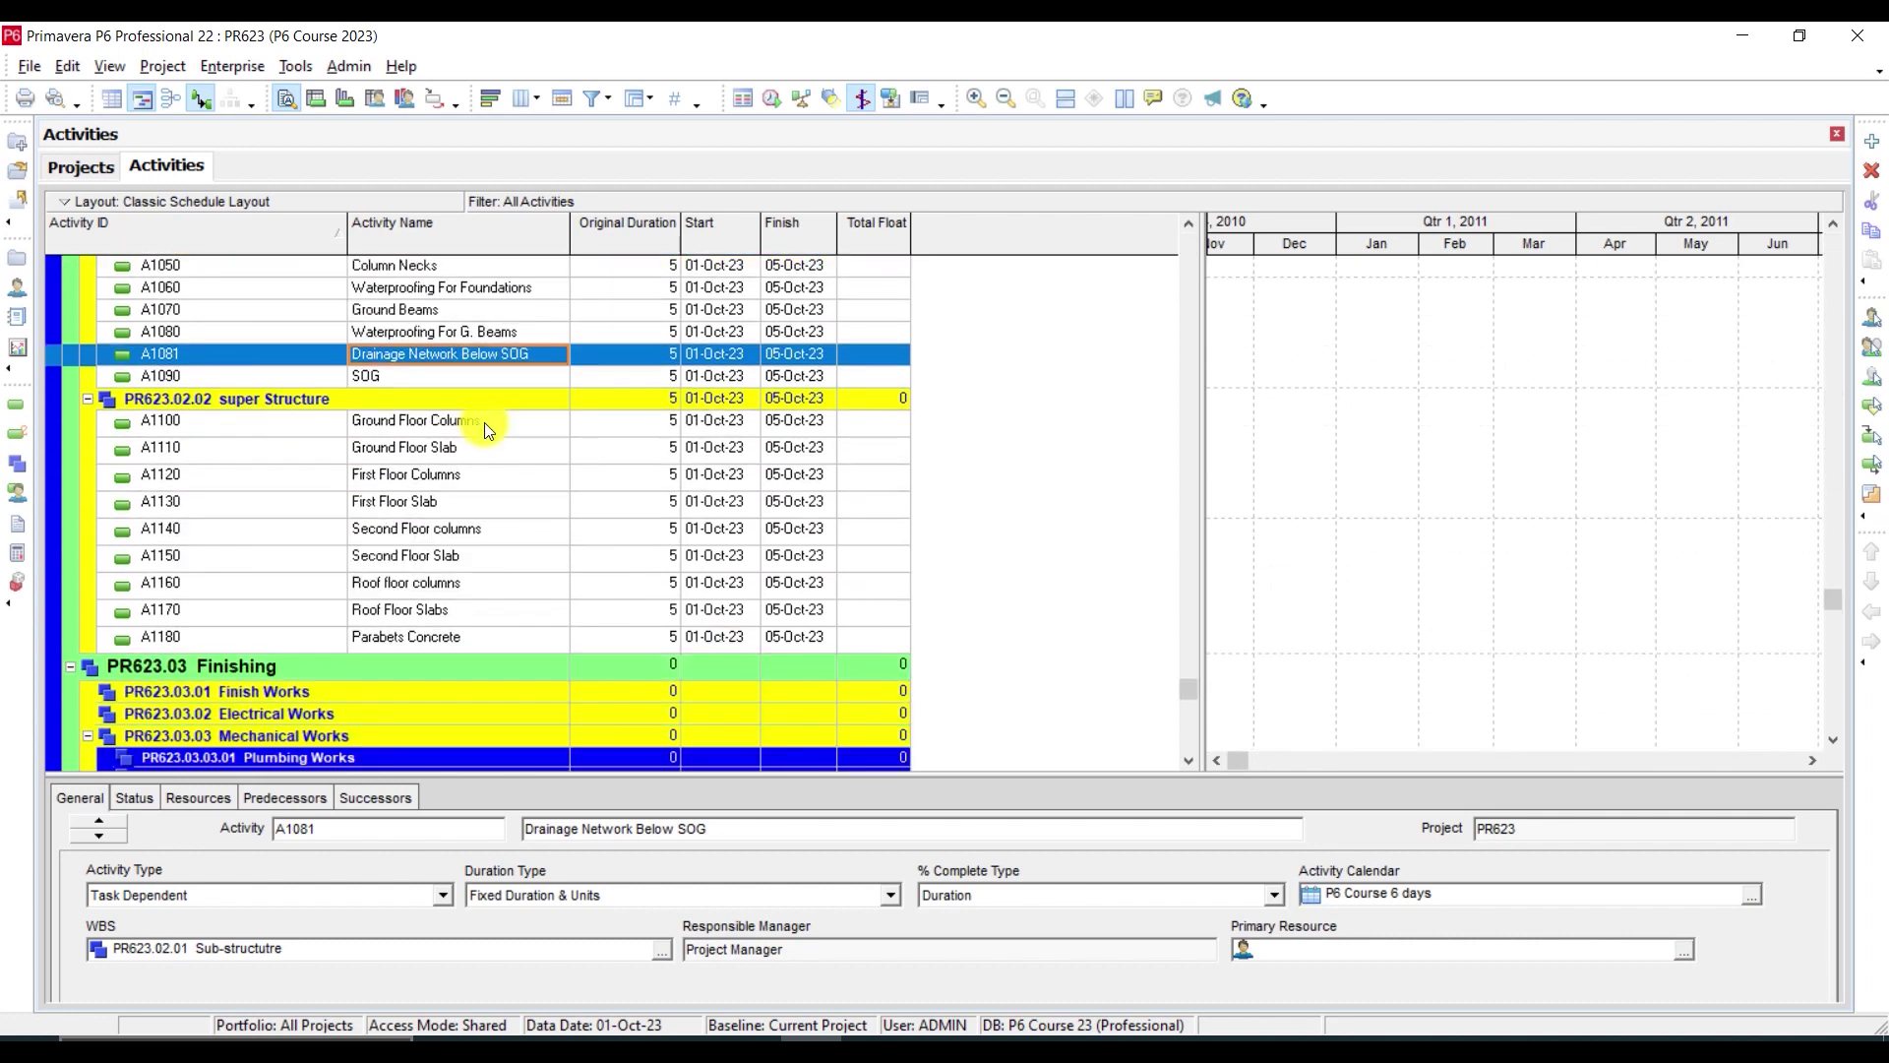
pyautogui.scroll(-1, 423, 492)
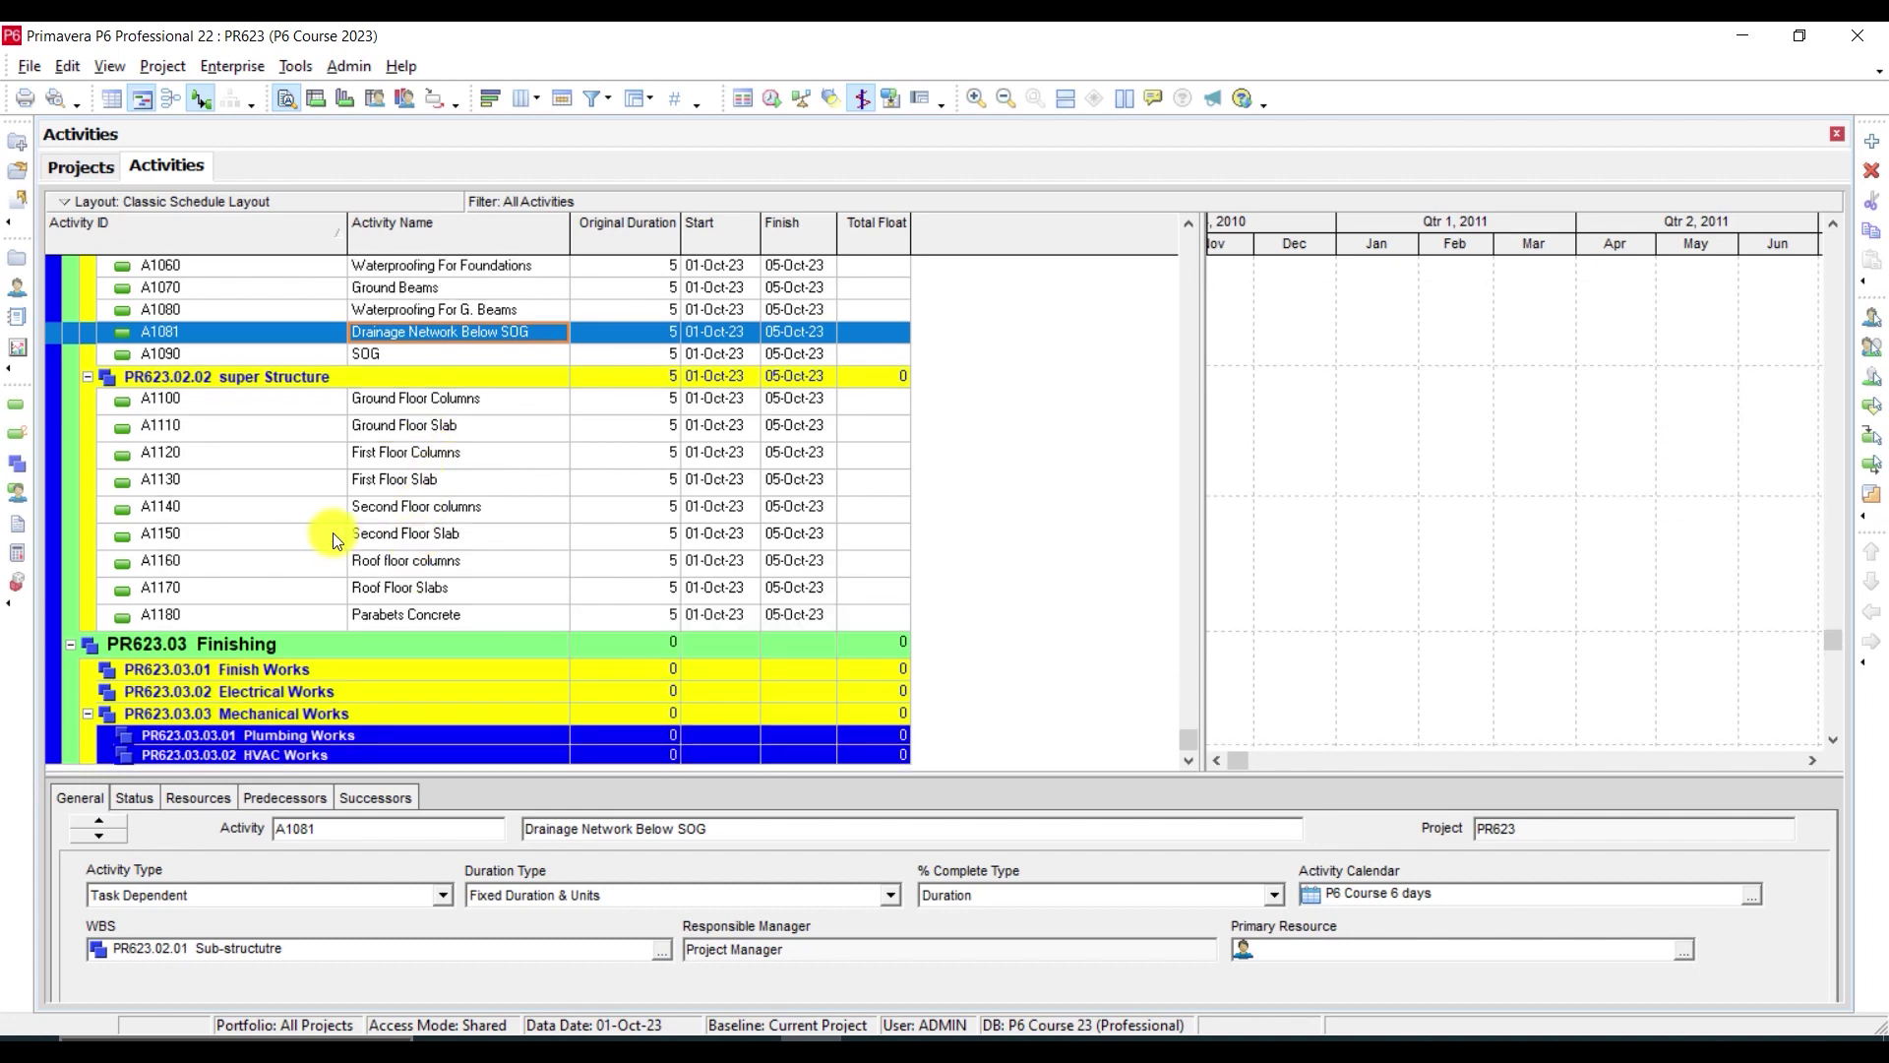
pyautogui.scroll(4, 451, 665)
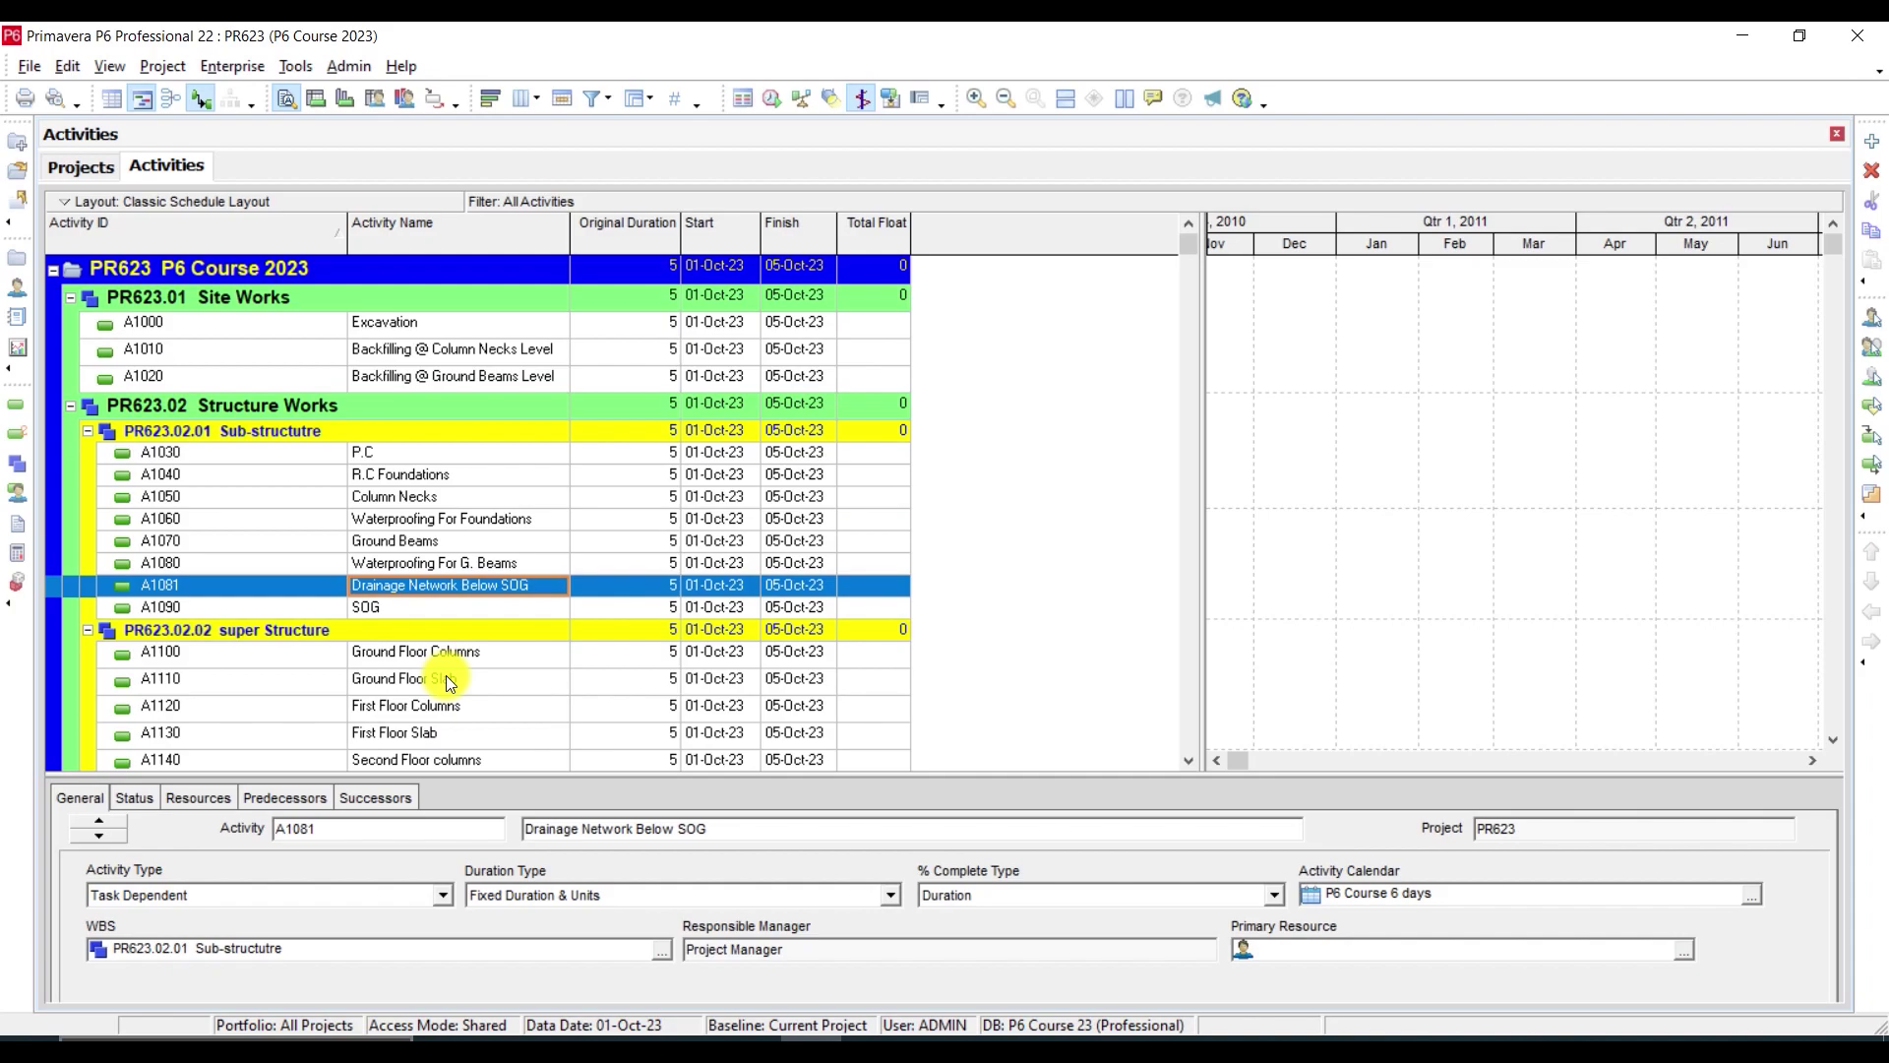